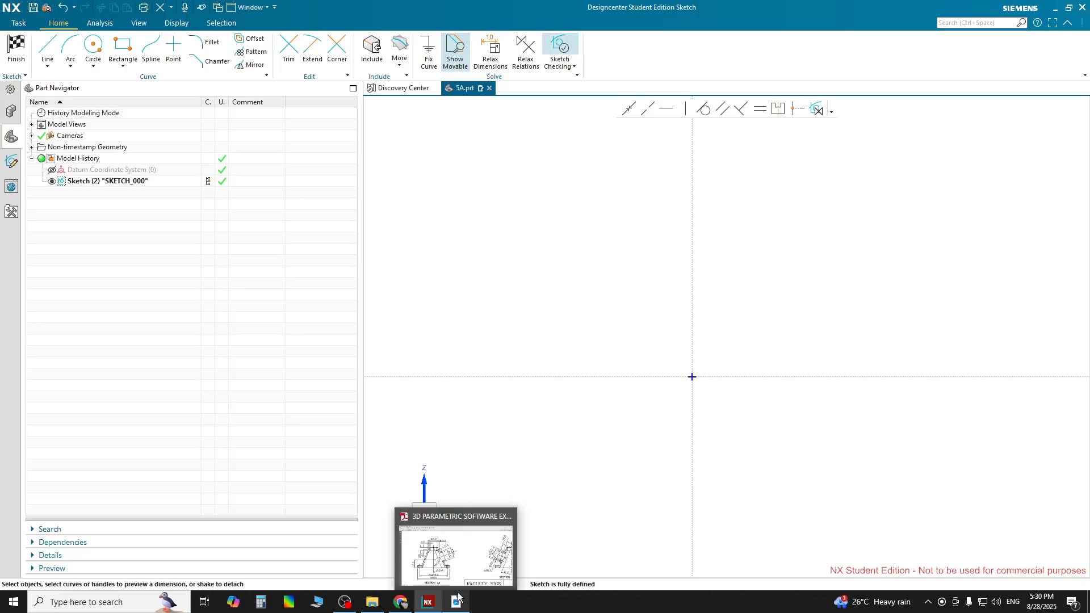
Switch to the exercise book PDF and examine the Section AA view of drawing 5A
{"action": "left_click", "coordinate": [457, 606]}
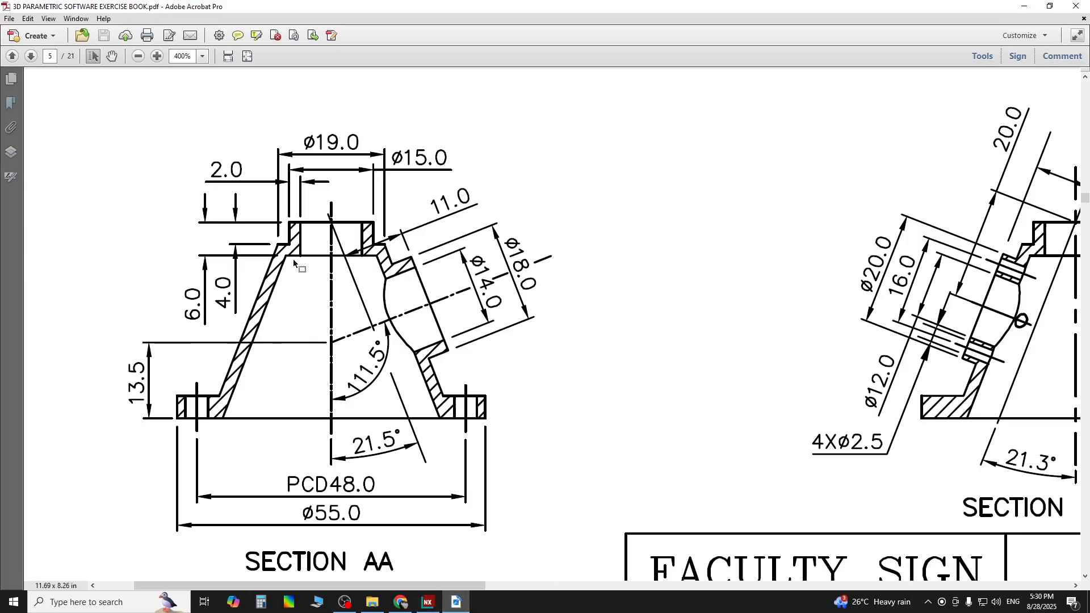
{"action": "scroll", "coordinate": [613, 369], "scroll_direction": "down", "scroll_amount": 2, "text": "ctrl"}
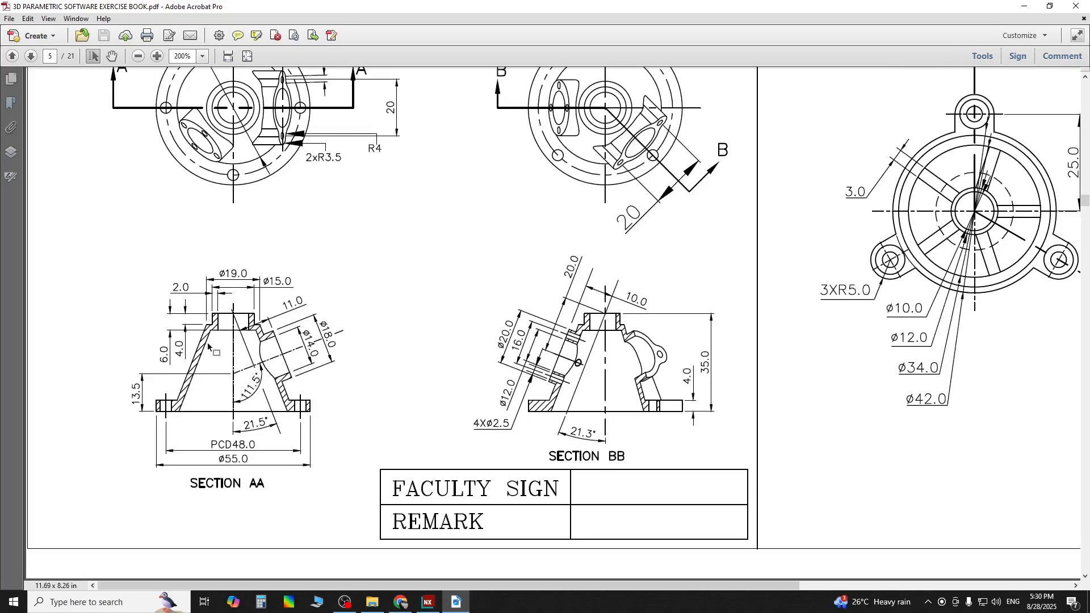
{"action": "scroll", "coordinate": [295, 208], "scroll_direction": "up", "scroll_amount": 3}
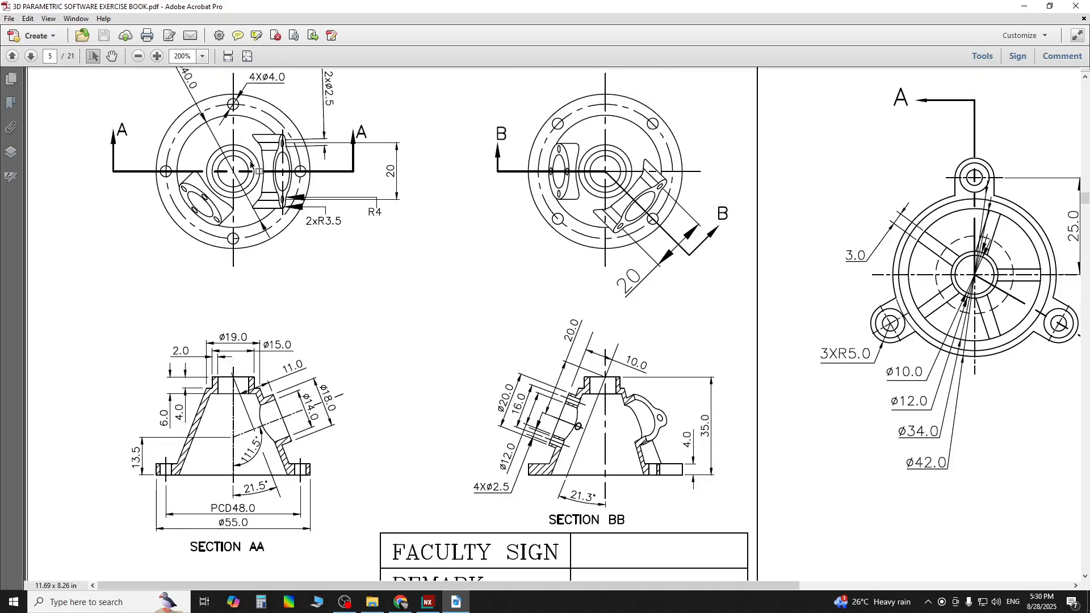
{"action": "scroll", "coordinate": [254, 164], "scroll_direction": "up", "scroll_amount": 2}
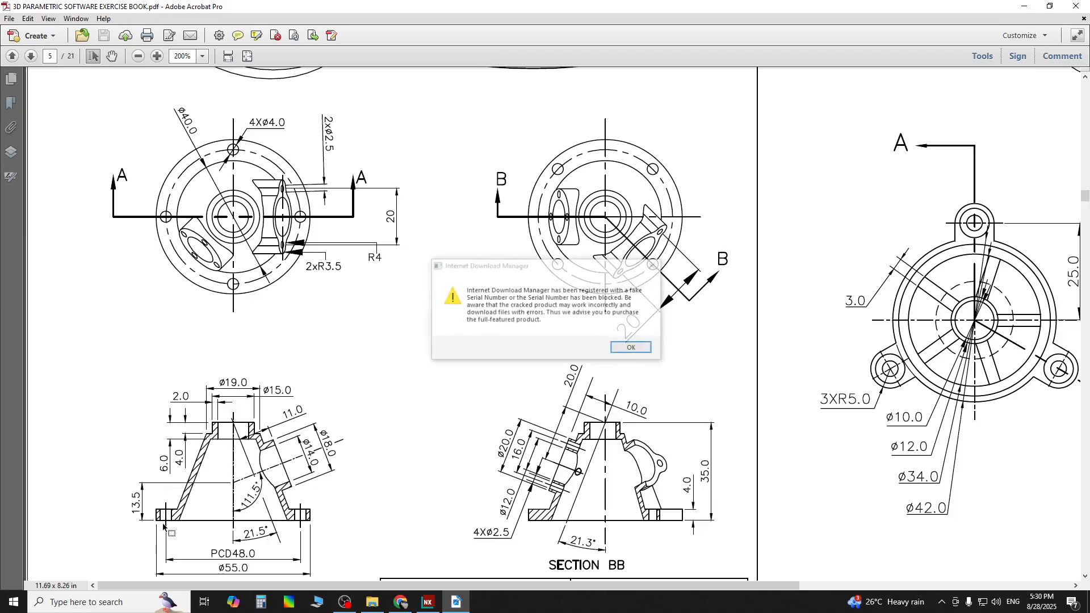
{"action": "left_click", "coordinate": [653, 266]}
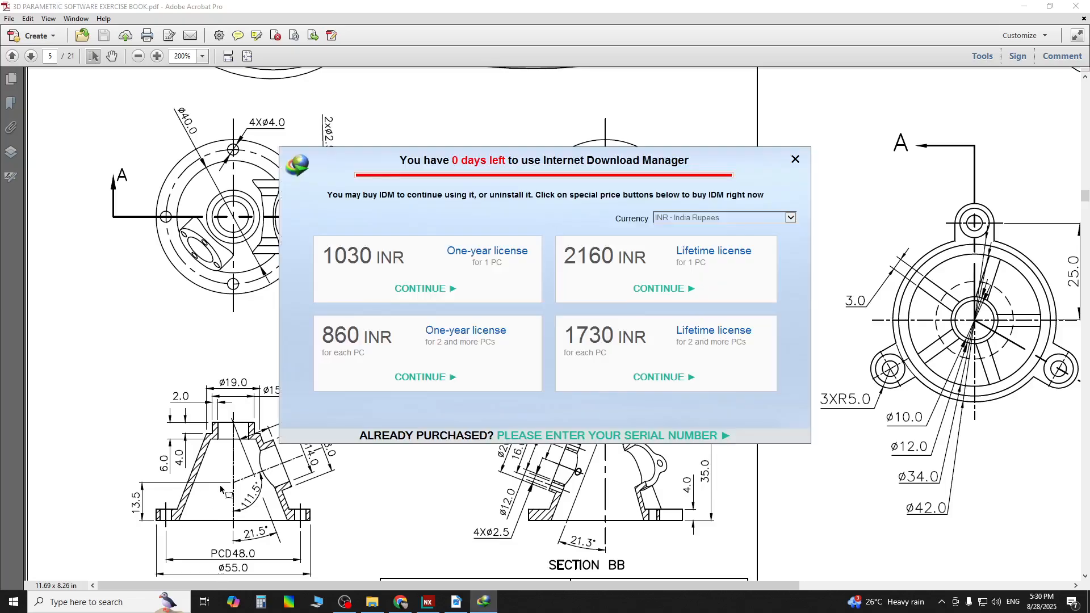
{"action": "left_click", "coordinate": [793, 161]}
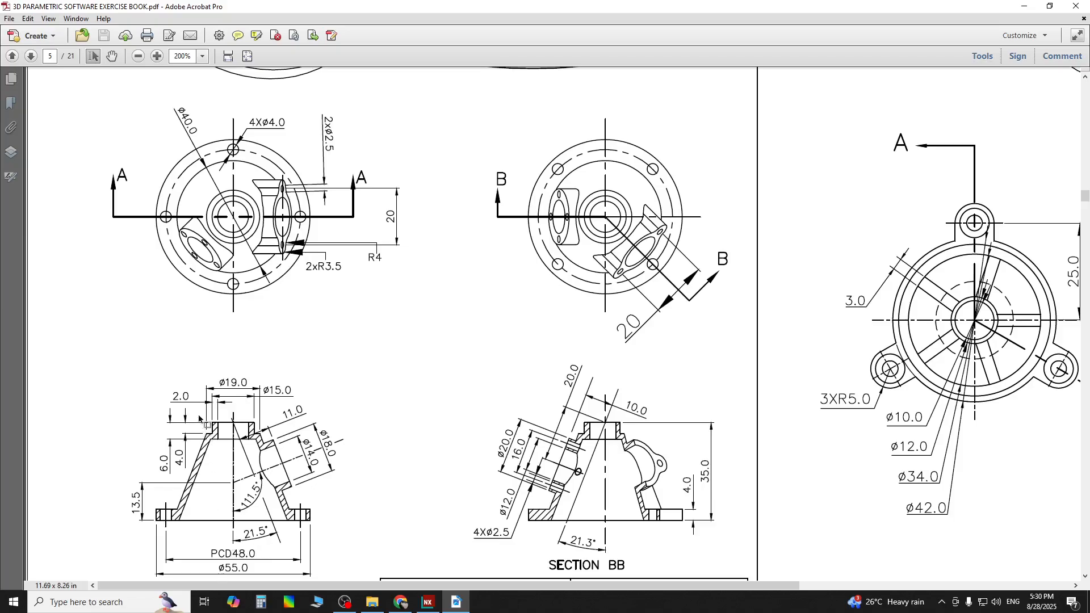
{"action": "scroll", "coordinate": [210, 431], "scroll_direction": "down", "scroll_amount": 1}
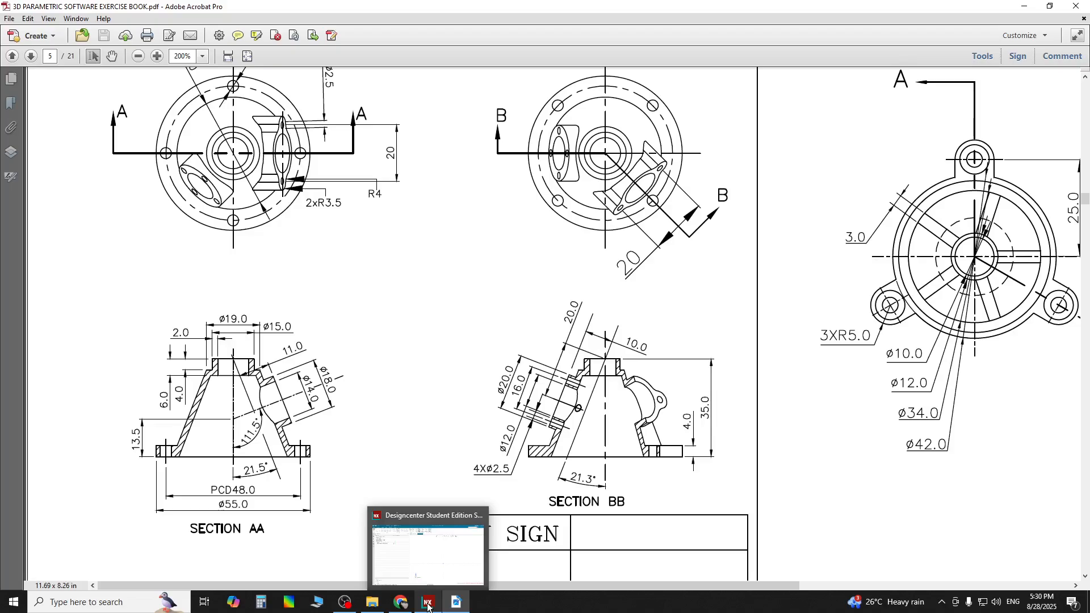
Return to the sketch and draw a connected chain of lines outlining the outer wall: top step, slanted wall and base flange
{"action": "left_click", "coordinate": [429, 605]}
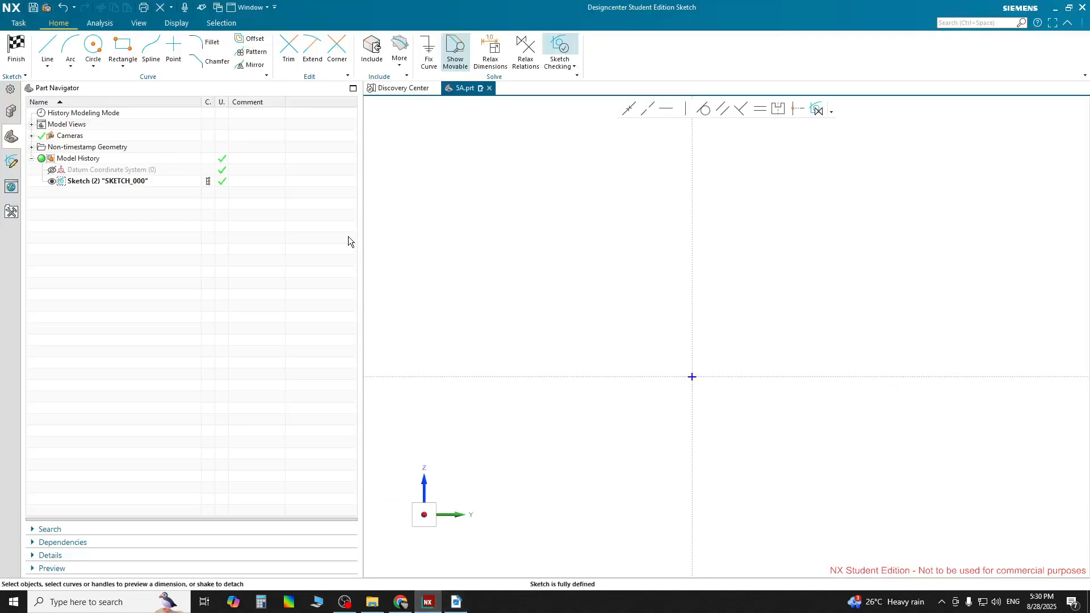
{"action": "left_click", "coordinate": [47, 48]}
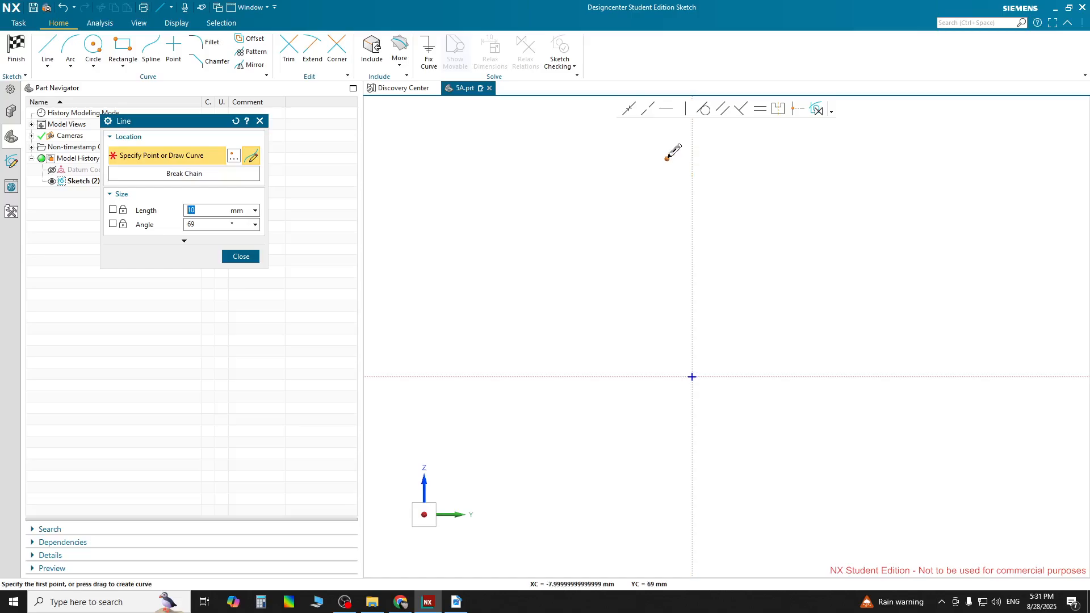
{"action": "left_click_drag", "start_coordinate": [668, 158], "coordinate": [642, 159]}
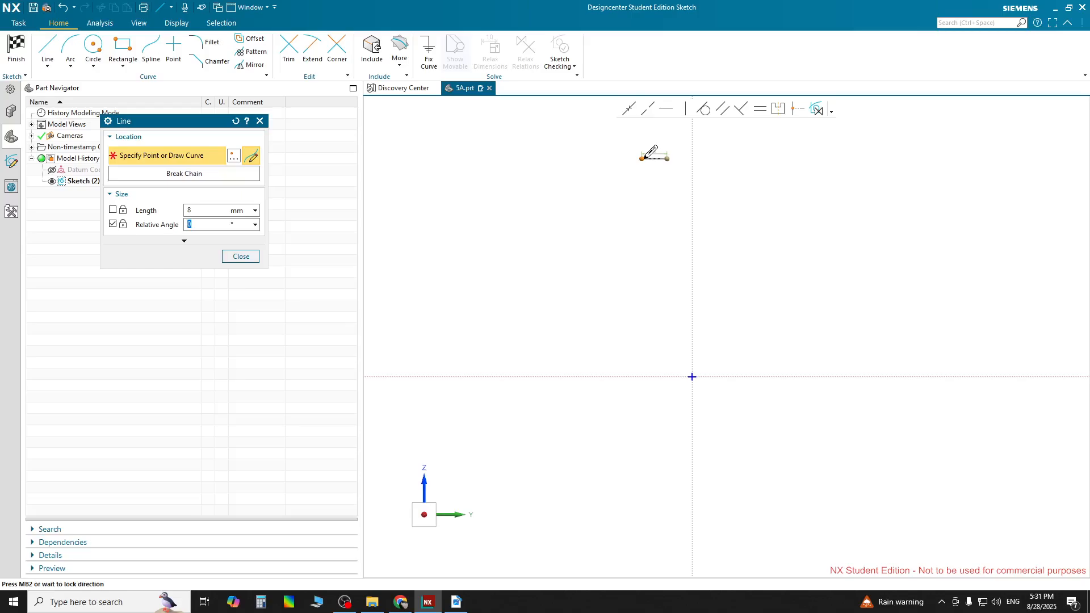
{"action": "left_click", "coordinate": [648, 158]}
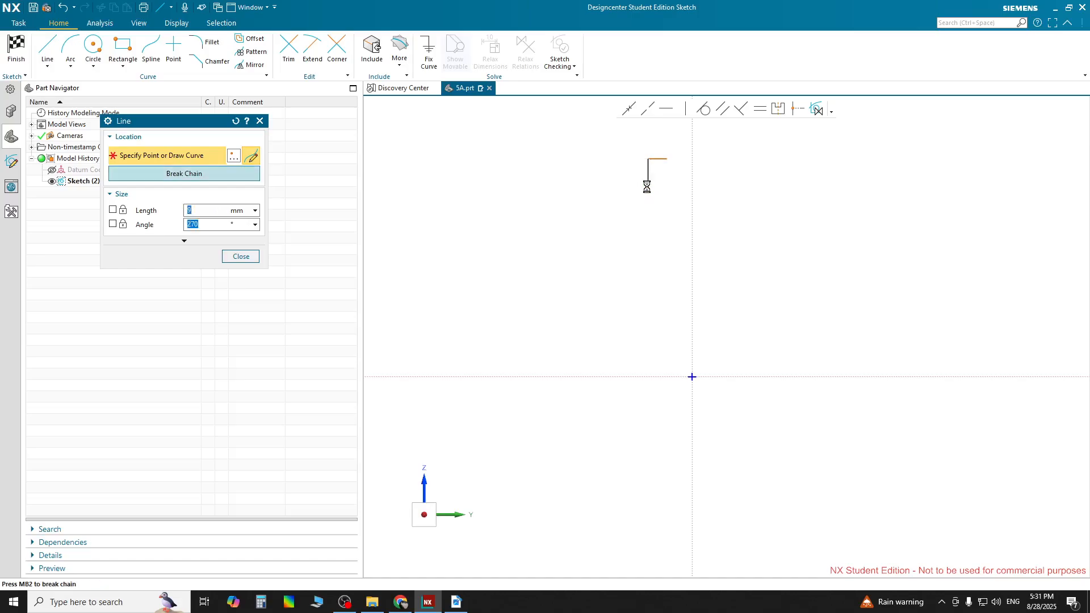
{"action": "left_click", "coordinate": [648, 188]}
{"action": "left_click", "coordinate": [629, 188]}
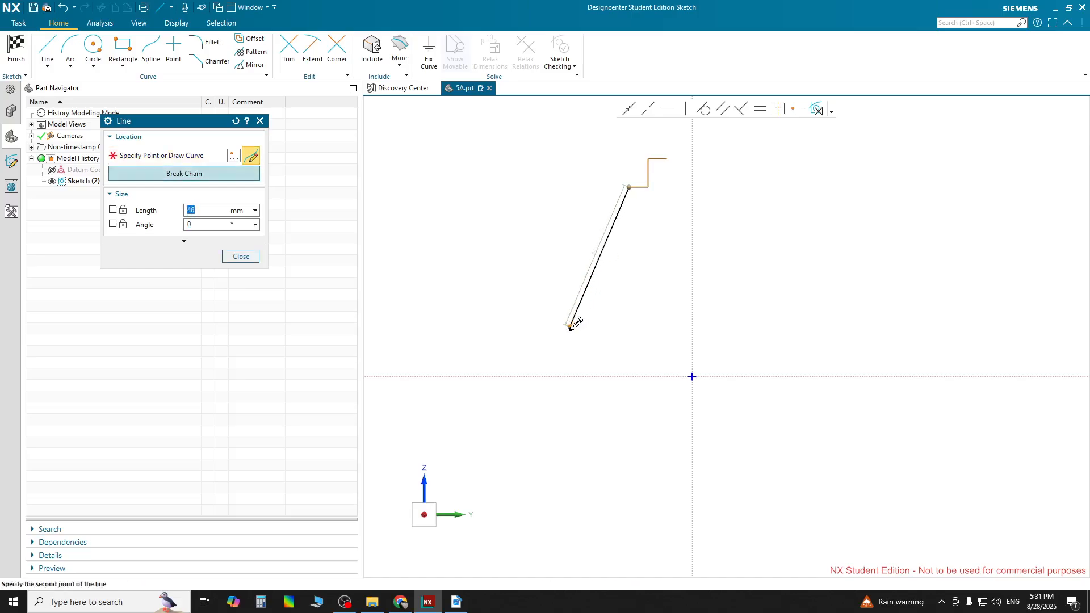
{"action": "left_click", "coordinate": [554, 350]}
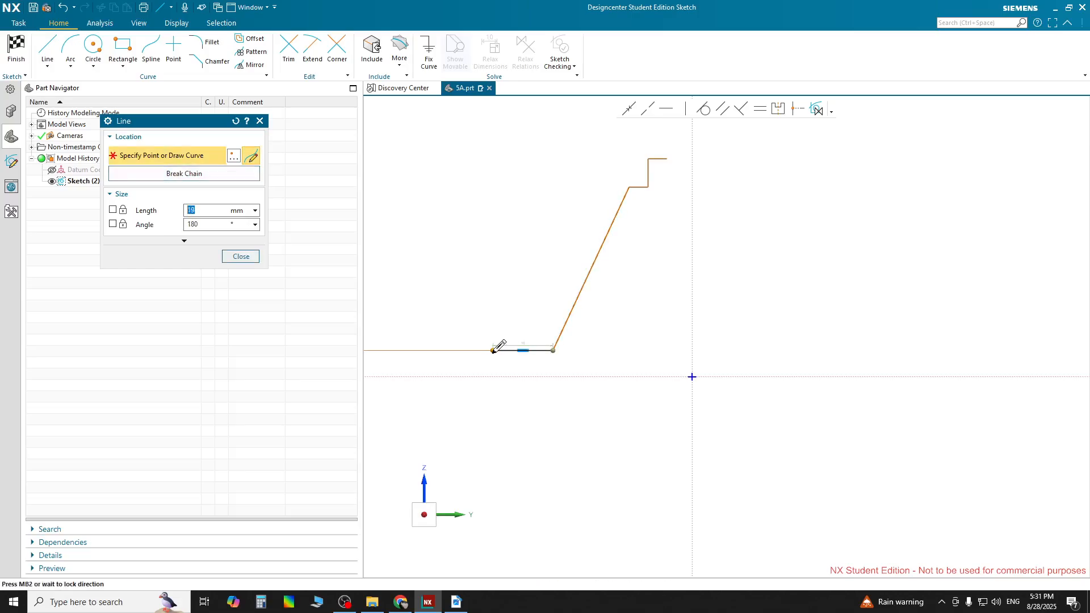
{"action": "left_click", "coordinate": [492, 350]}
{"action": "middle_click", "coordinate": [497, 369]}
{"action": "left_click", "coordinate": [492, 351]}
{"action": "left_click", "coordinate": [493, 375]}
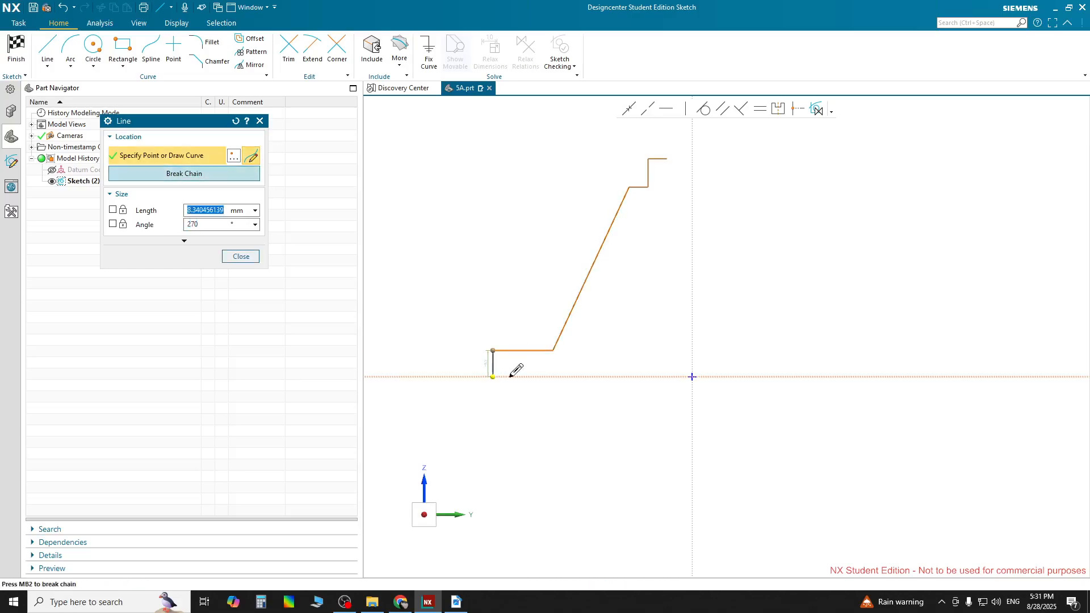
{"action": "left_click", "coordinate": [576, 375]}
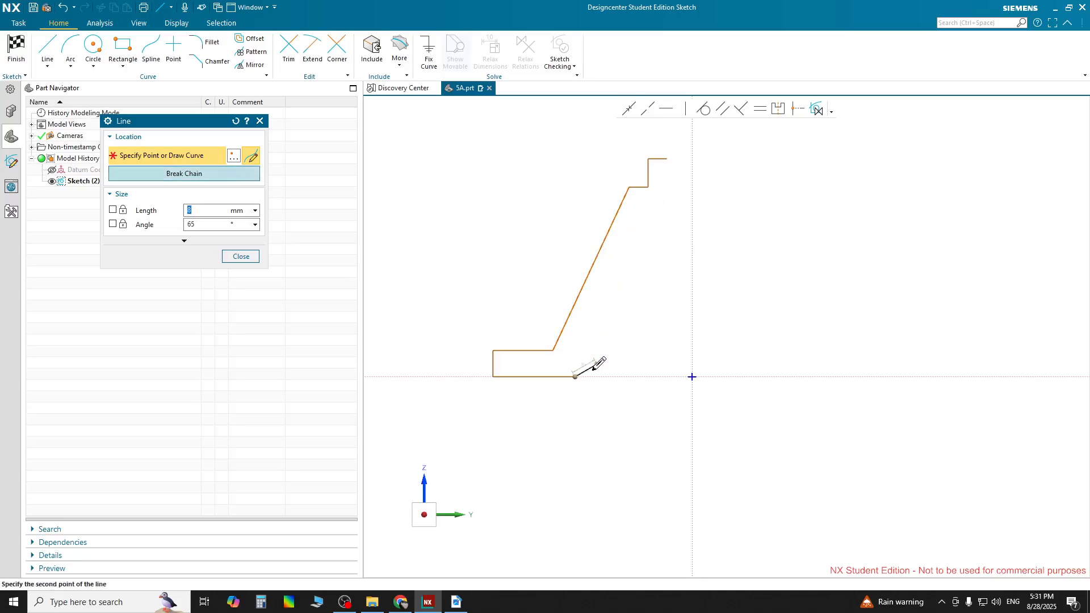
{"action": "key", "text": "Escape"}
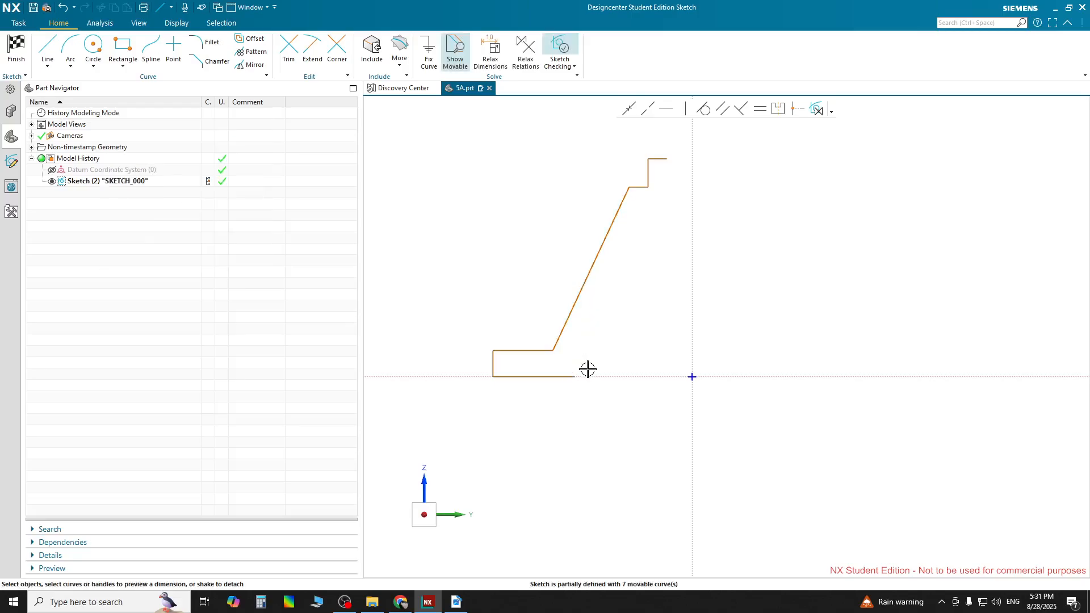
Shorten the bottom base line so its end lines up below the slanted wall's lower end
{"action": "left_click", "coordinate": [572, 376]}
{"action": "left_click_drag", "start_coordinate": [574, 377], "coordinate": [554, 377]}
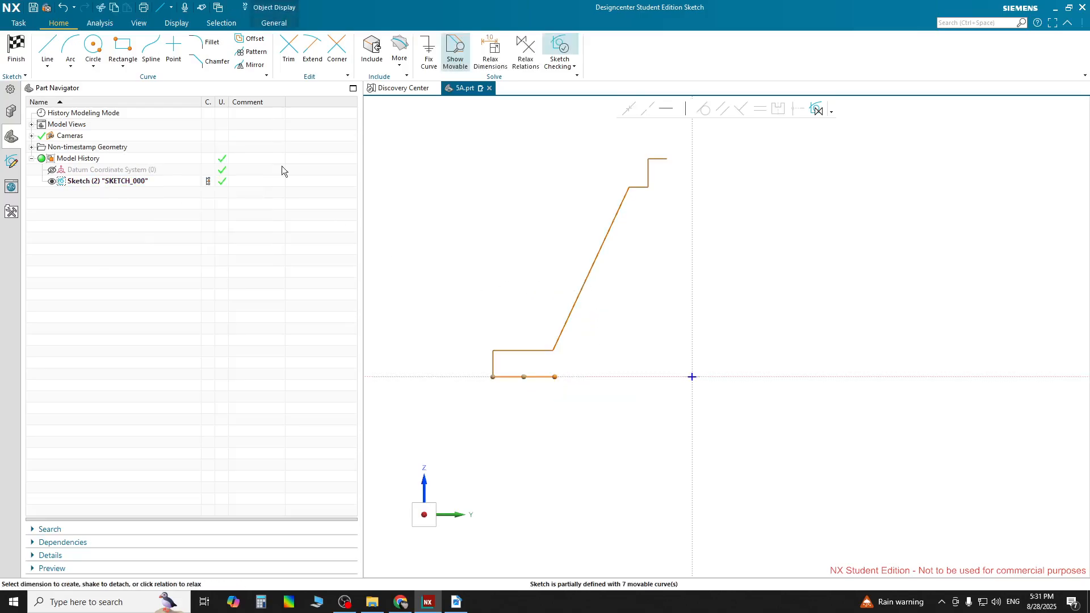
Draw the inner wall lines: a slanted line parallel to the outer wall, a short horizontal, and a vertical closing to the top line
{"action": "left_click", "coordinate": [48, 49]}
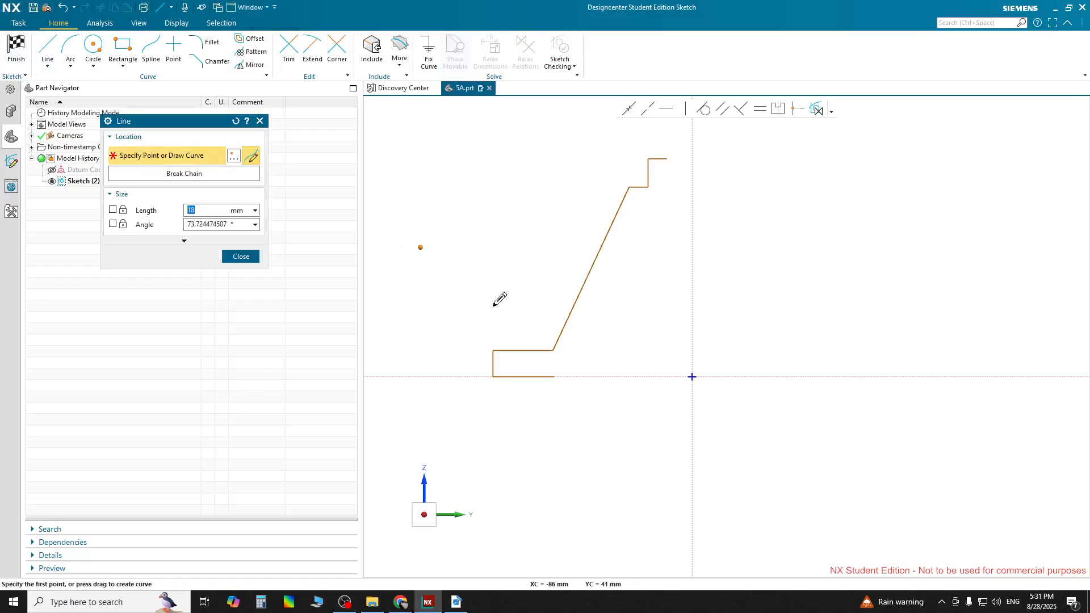
{"action": "left_click", "coordinate": [555, 376]}
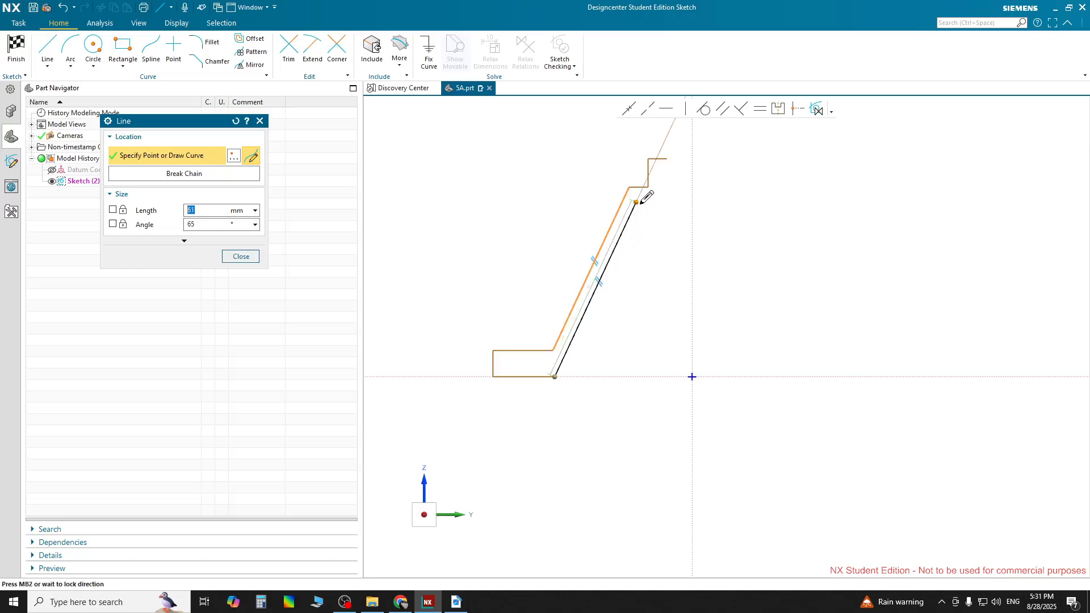
{"action": "scroll", "coordinate": [646, 197], "scroll_direction": "up", "scroll_amount": 2}
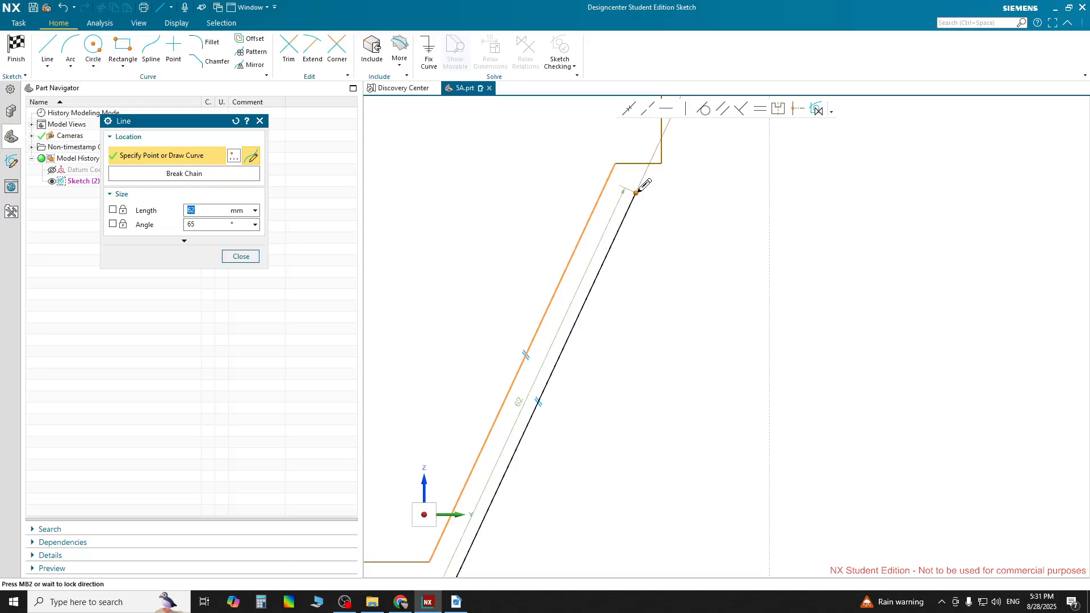
{"action": "left_click", "coordinate": [637, 193]}
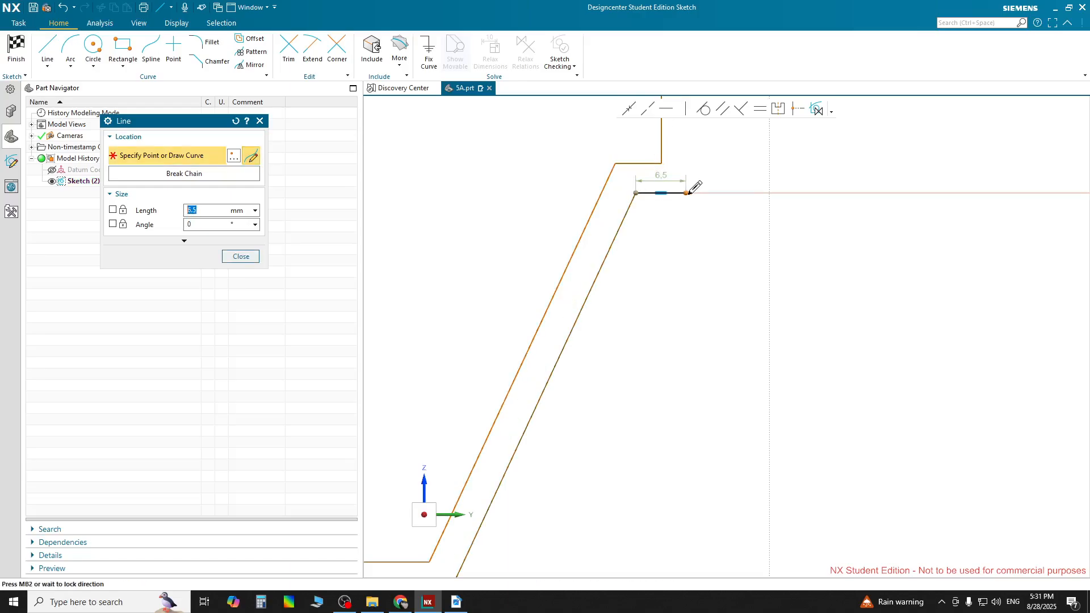
{"action": "scroll", "coordinate": [689, 192], "scroll_direction": "down", "scroll_amount": 4}
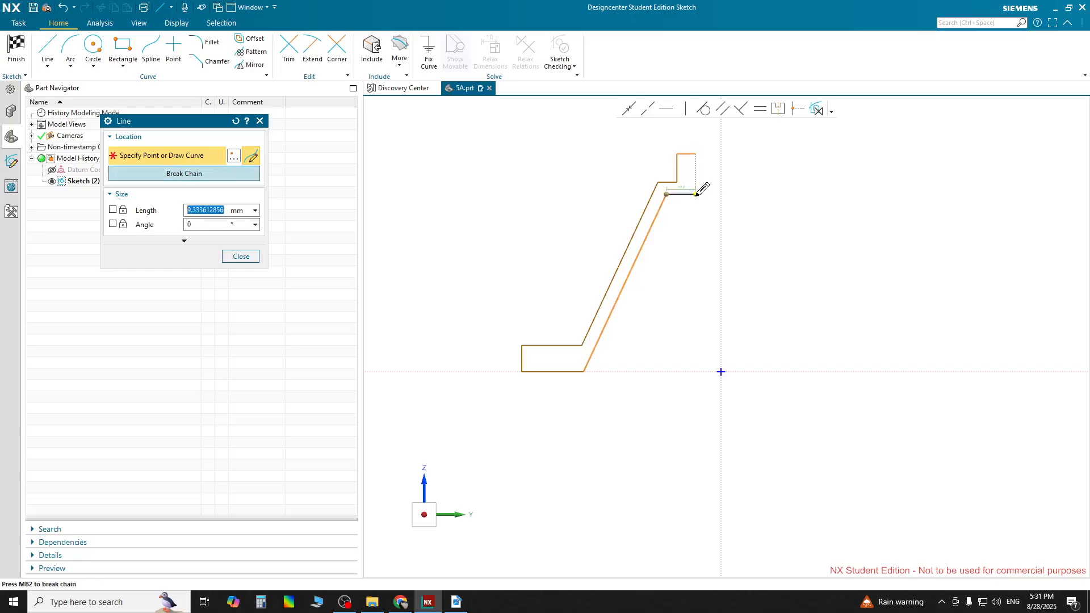
{"action": "left_click", "coordinate": [697, 194]}
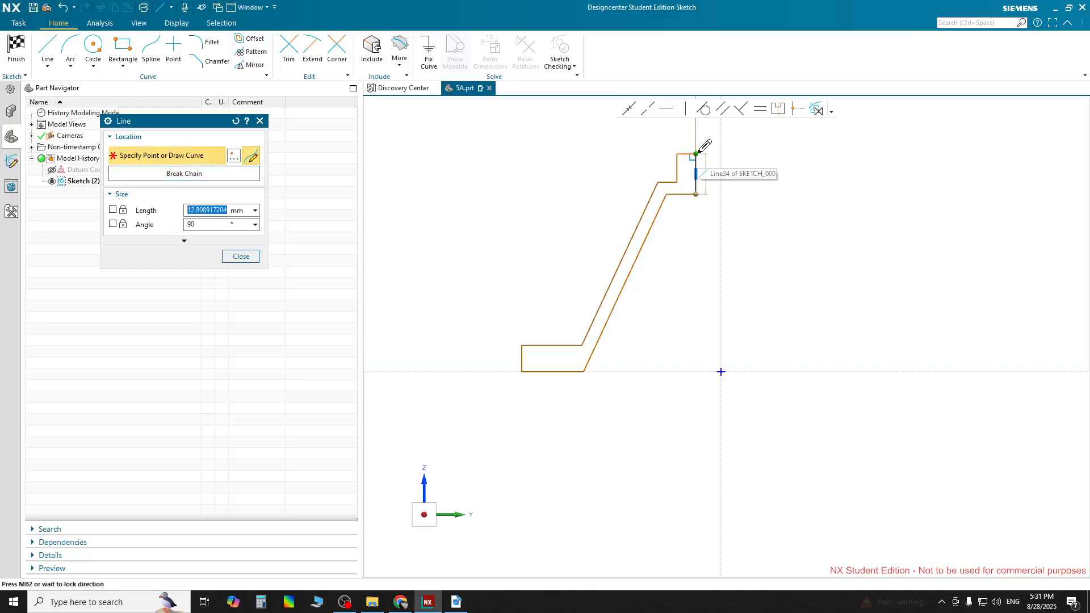
{"action": "left_click", "coordinate": [697, 154]}
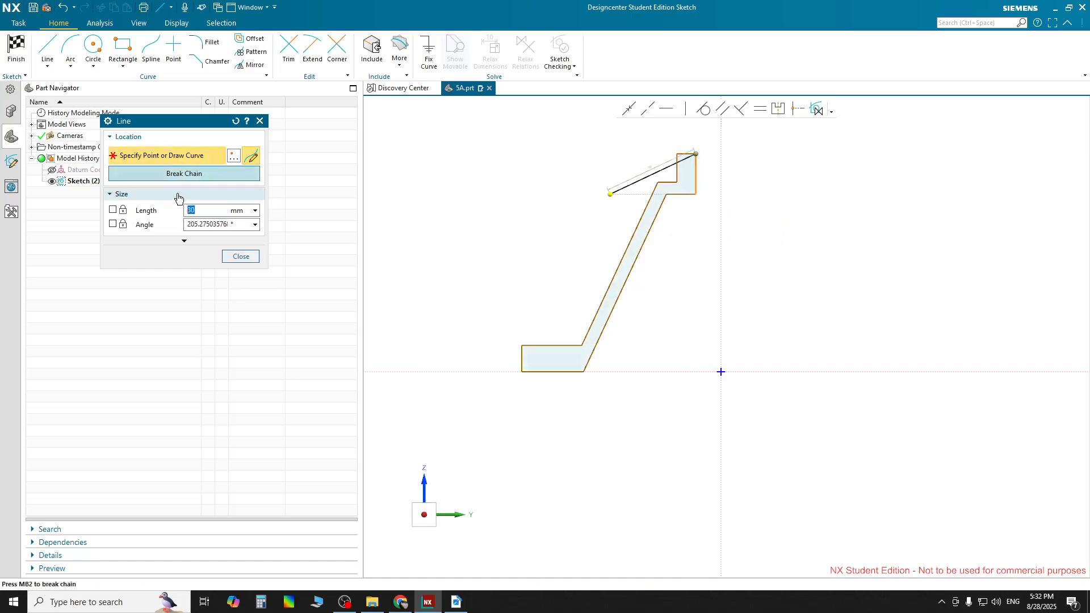
{"action": "left_click", "coordinate": [178, 173]}
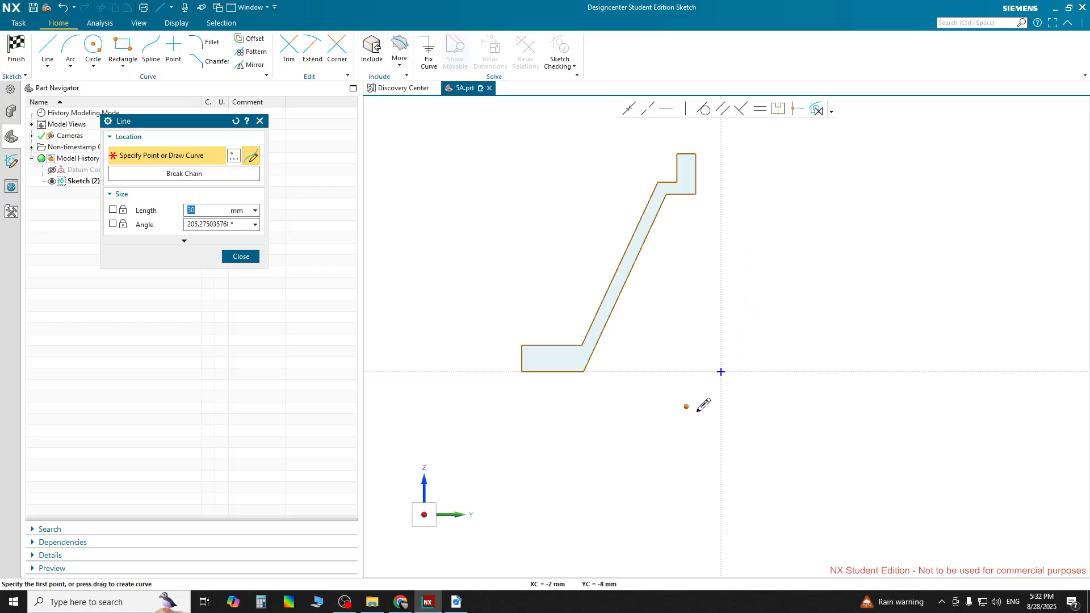
{"action": "left_click", "coordinate": [241, 256]}
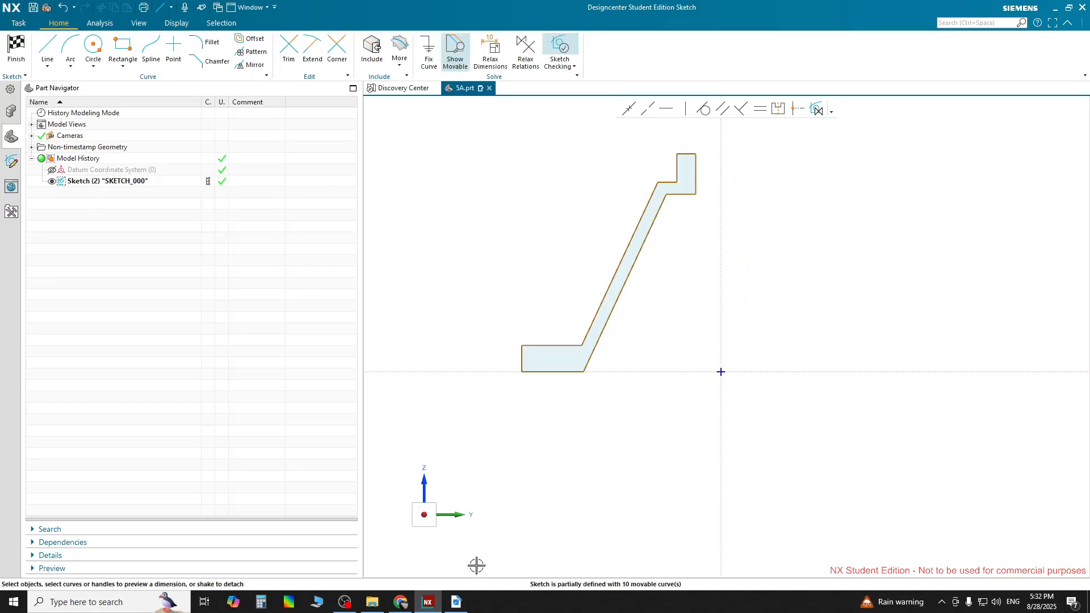
Switch to the PDF and examine the Section AA and Section BB dimensions at various zoom levels
{"action": "left_click", "coordinate": [456, 602]}
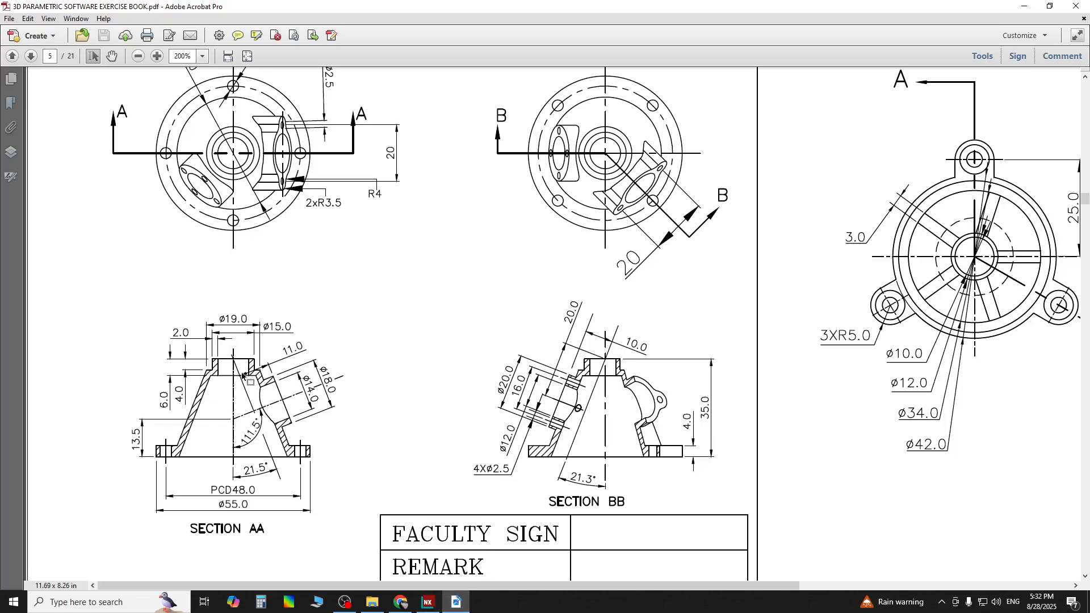
{"action": "scroll", "coordinate": [207, 364], "scroll_direction": "up", "scroll_amount": 3, "text": "ctrl"}
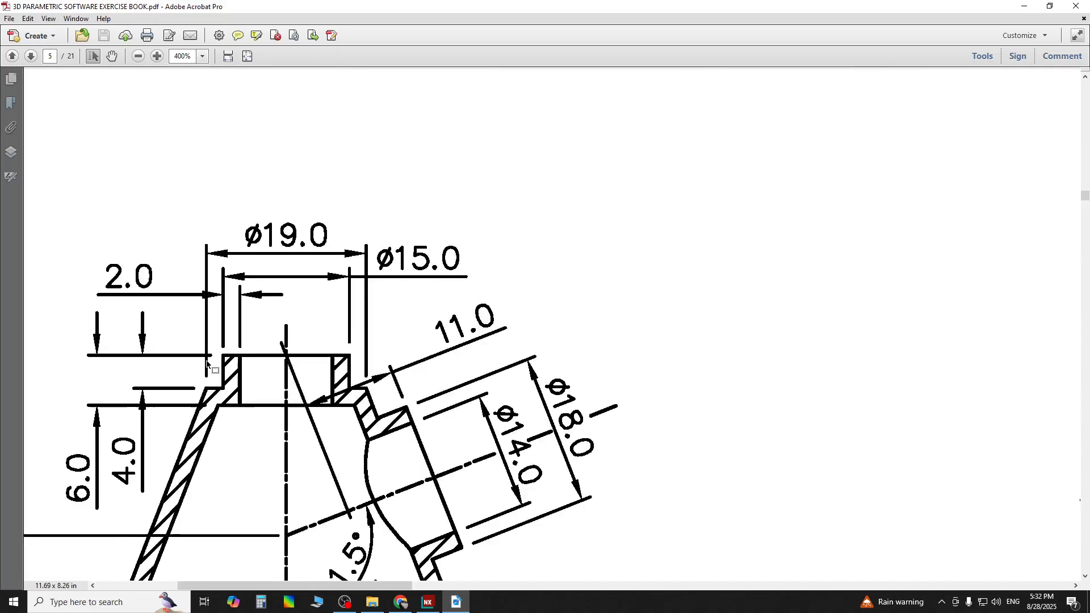
{"action": "scroll", "coordinate": [227, 409], "scroll_direction": "down", "scroll_amount": 1}
{"action": "left_click_drag", "start_coordinate": [342, 587], "coordinate": [282, 587]}
{"action": "scroll", "coordinate": [504, 454], "scroll_direction": "down", "scroll_amount": 4}
{"action": "scroll", "coordinate": [511, 437], "scroll_direction": "down", "scroll_amount": 1}
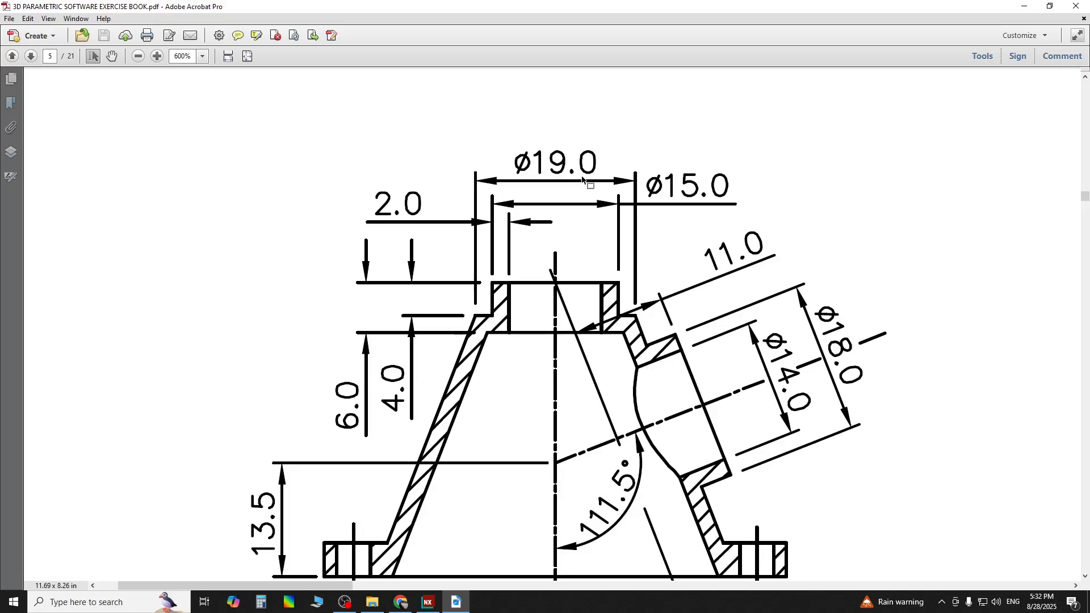
{"action": "scroll", "coordinate": [579, 264], "scroll_direction": "down", "scroll_amount": 2}
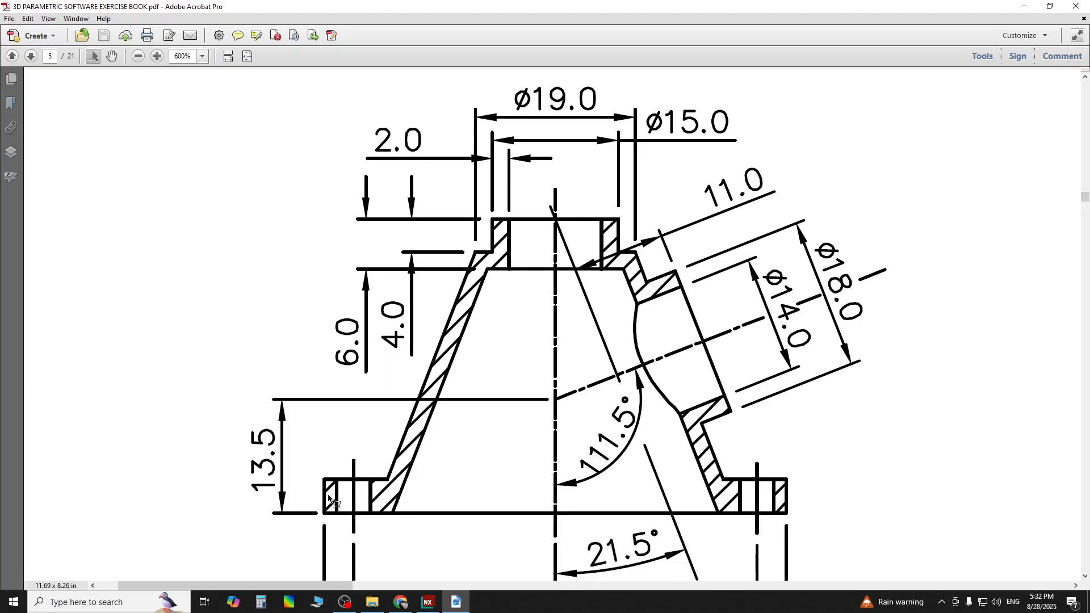
{"action": "scroll", "coordinate": [485, 463], "scroll_direction": "down", "scroll_amount": 5, "text": "ctrl"}
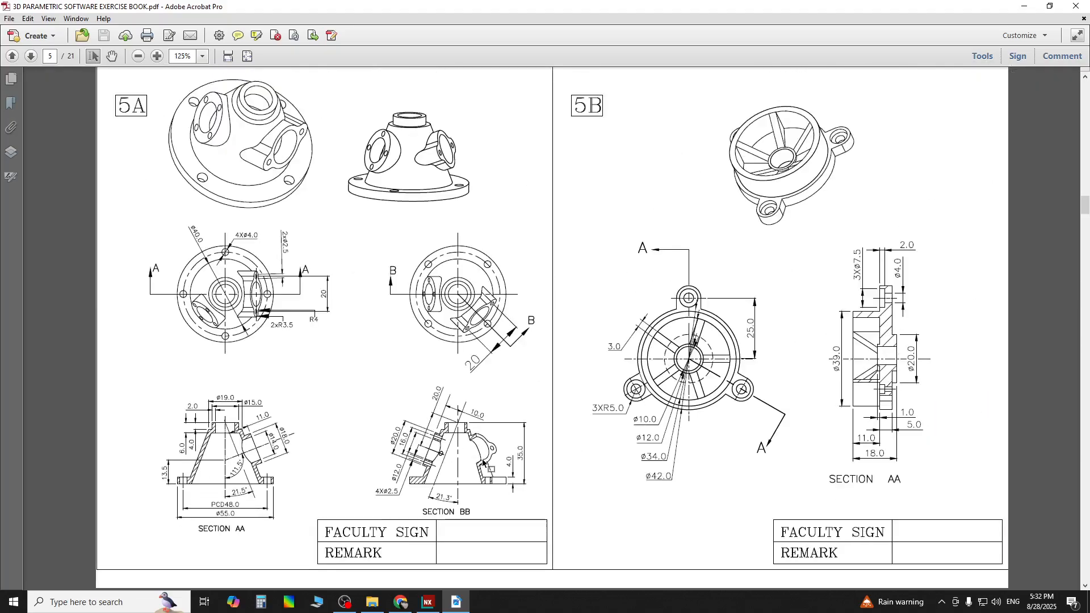
{"action": "scroll", "coordinate": [456, 479], "scroll_direction": "up", "scroll_amount": 3, "text": "ctrl"}
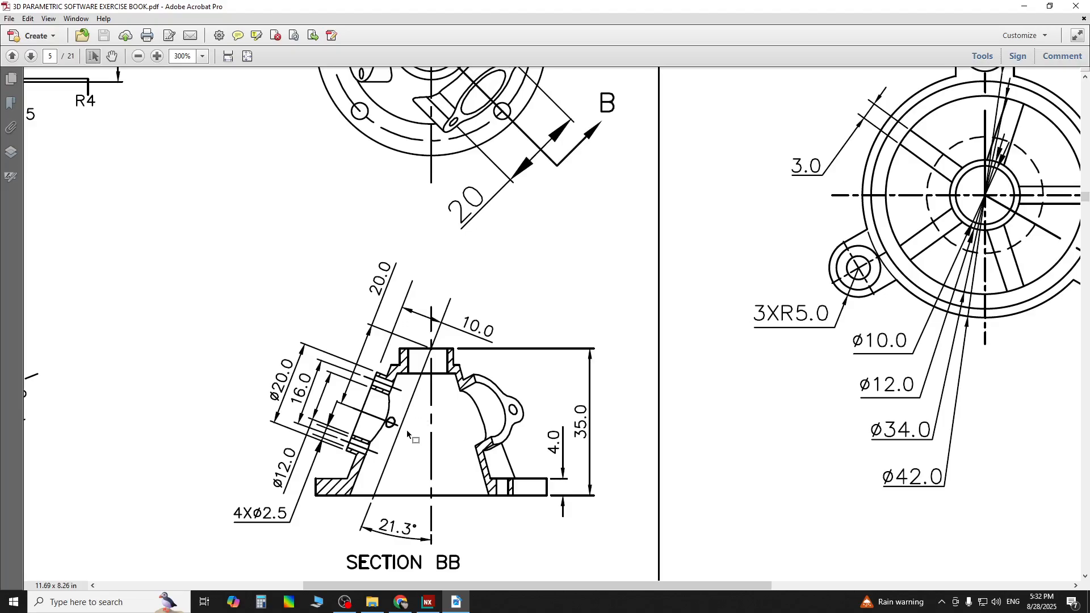
{"action": "scroll", "coordinate": [390, 448], "scroll_direction": "down", "scroll_amount": 3, "text": "ctrl"}
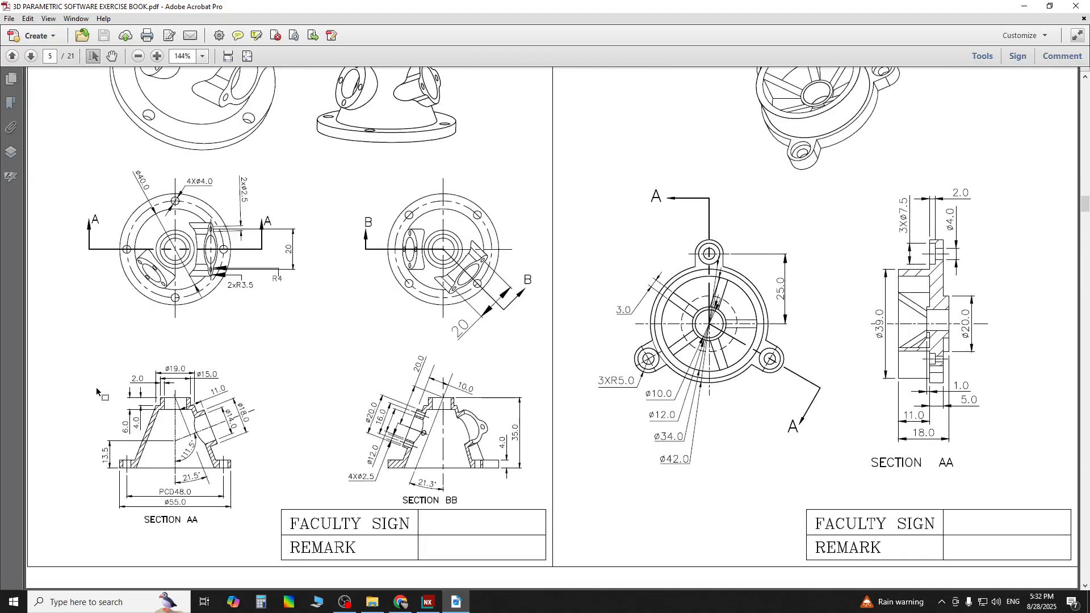
{"action": "scroll", "coordinate": [96, 391], "scroll_direction": "up", "scroll_amount": 4, "text": "ctrl"}
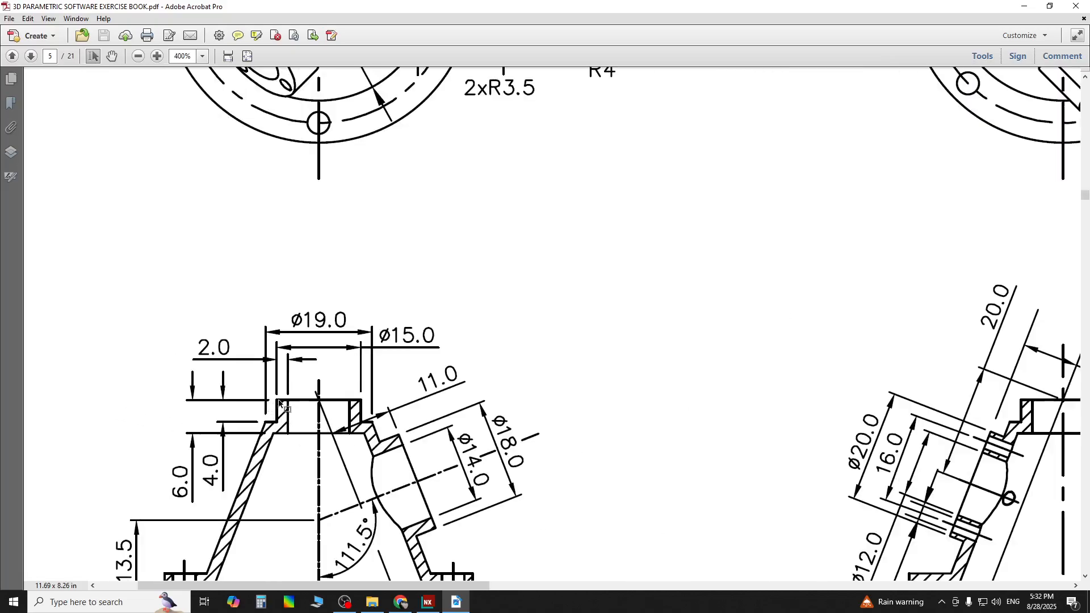
{"action": "scroll", "coordinate": [279, 403], "scroll_direction": "up", "scroll_amount": 2, "text": "ctrl"}
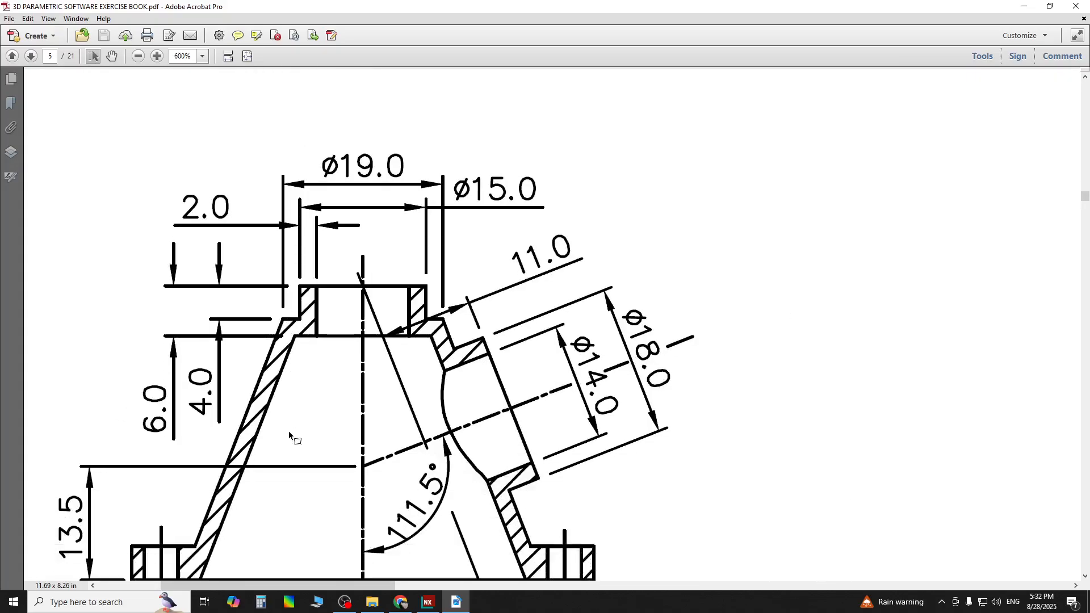
Zoom around Section AA in the PDF drawing to re-read the top boss dimensions
{"action": "scroll", "coordinate": [288, 431], "scroll_direction": "down", "scroll_amount": 4, "text": "ctrl"}
{"action": "scroll", "coordinate": [60, 447], "scroll_direction": "up", "scroll_amount": 4, "text": "ctrl"}
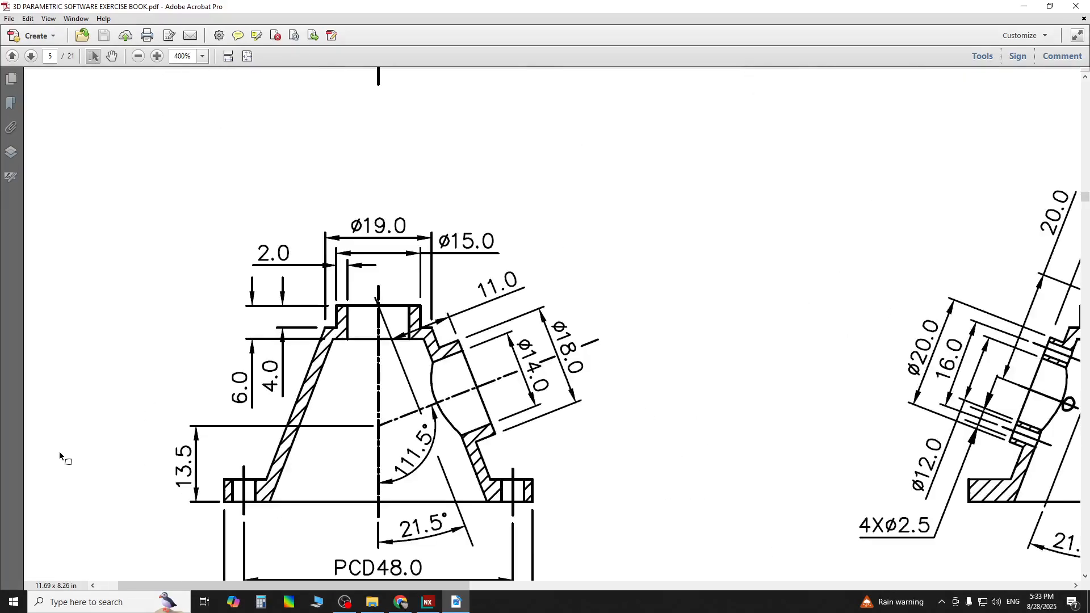
{"action": "scroll", "coordinate": [59, 452], "scroll_direction": "up", "scroll_amount": 2, "text": "ctrl"}
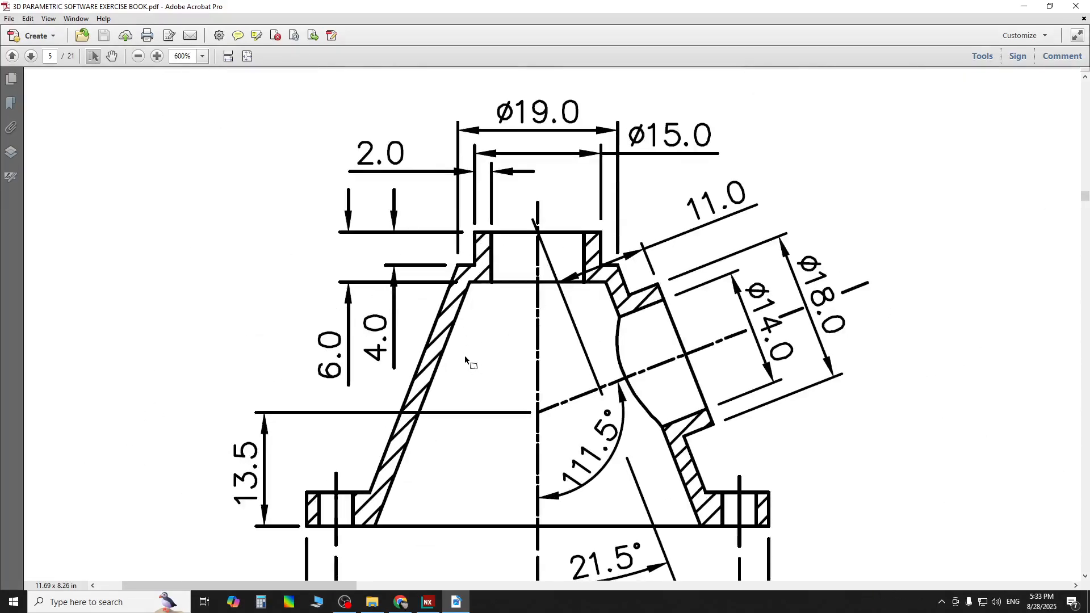
{"action": "scroll", "coordinate": [499, 356], "scroll_direction": "down", "scroll_amount": 5}
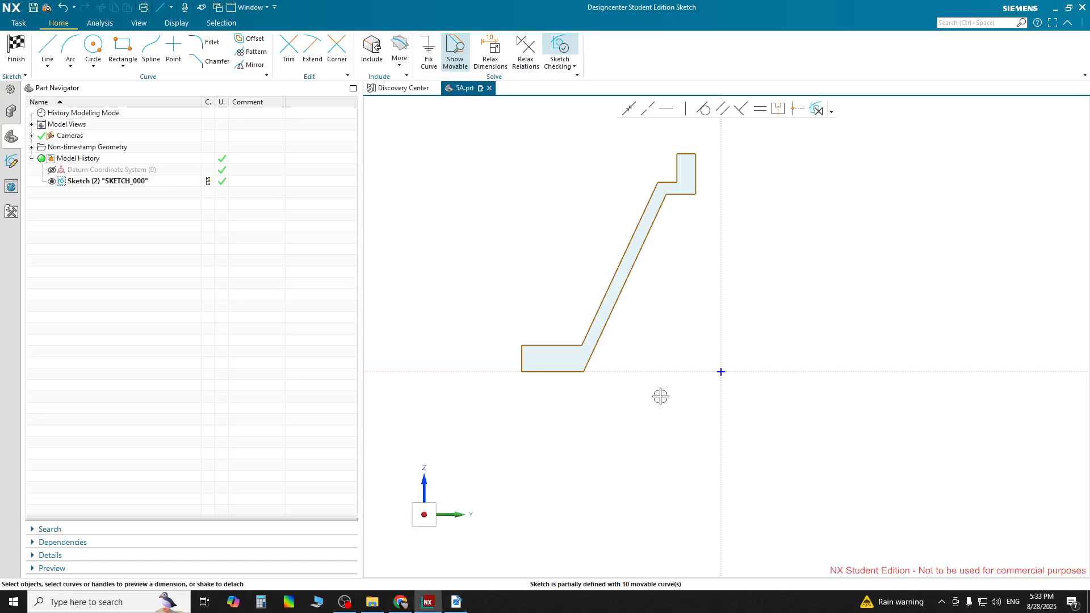
Dimension the top line's height above the horizontal axis as 35 mm, scaling the whole sketch to it
{"action": "left_click", "coordinate": [688, 155]}
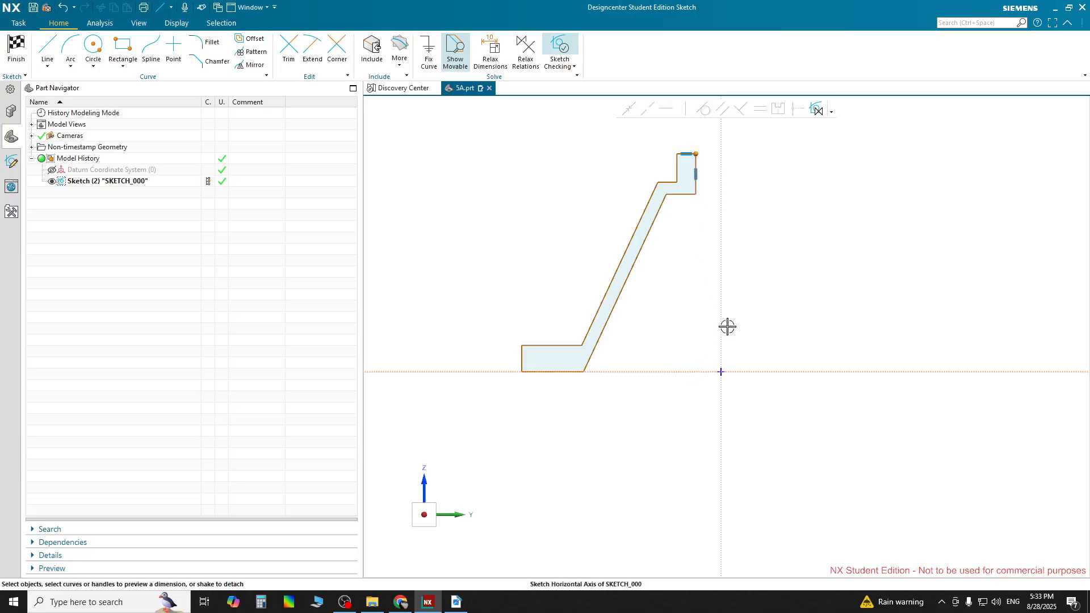
{"action": "left_click_drag", "start_coordinate": [698, 261], "coordinate": [821, 267]}
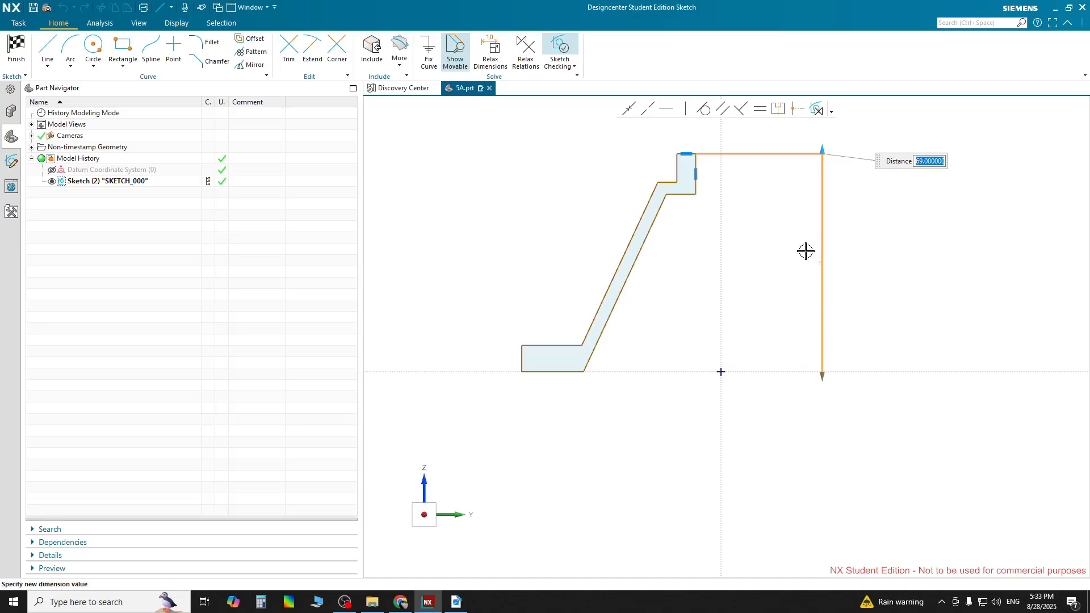
{"action": "type", "text": "35"}
{"action": "key", "text": "Return"}
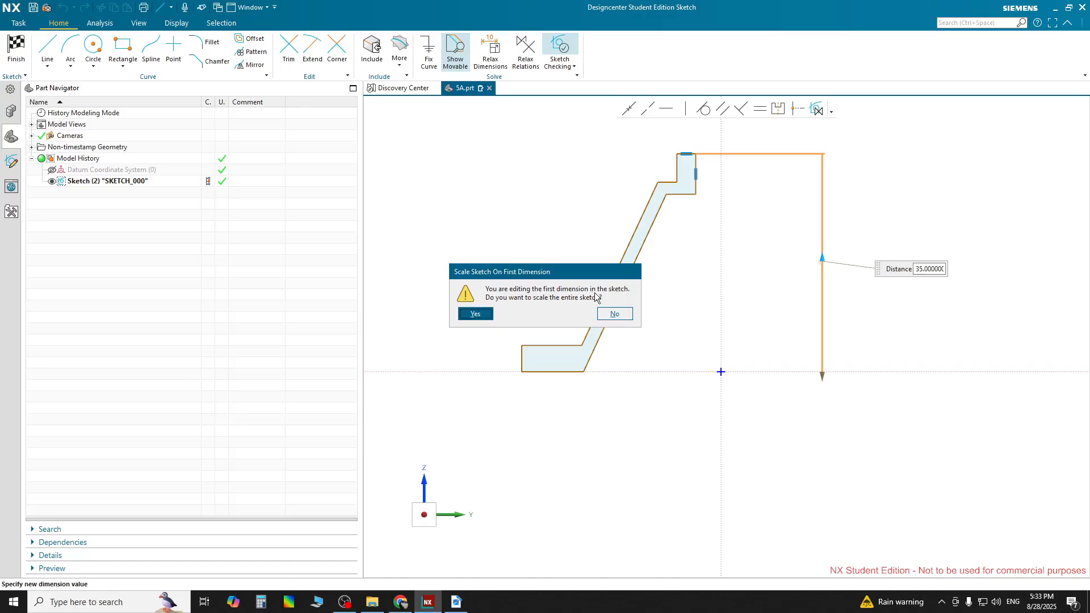
{"action": "left_click", "coordinate": [481, 313]}
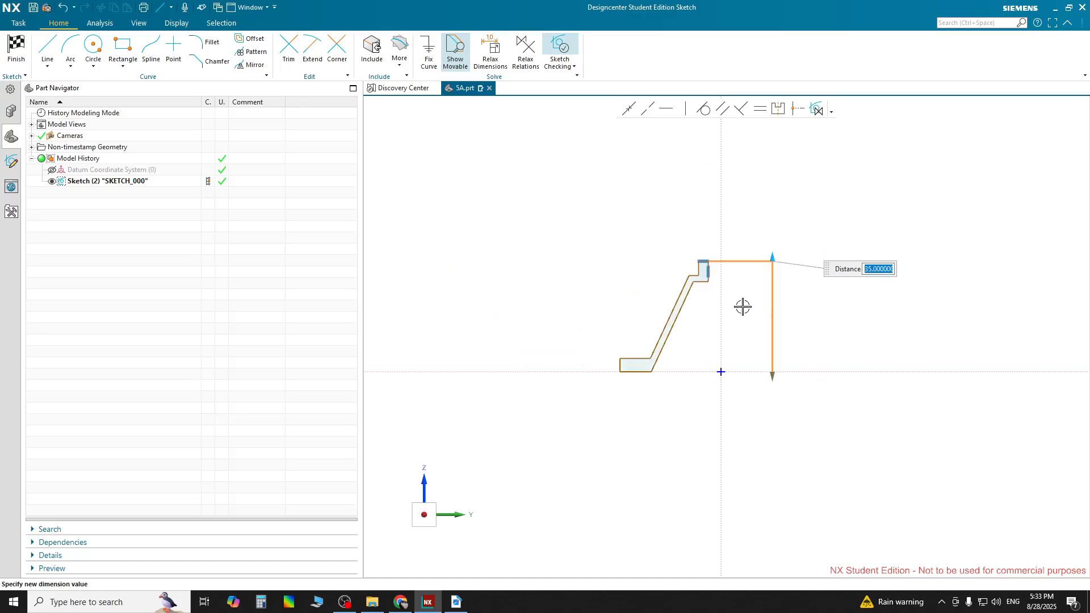
{"action": "left_click", "coordinate": [848, 311]}
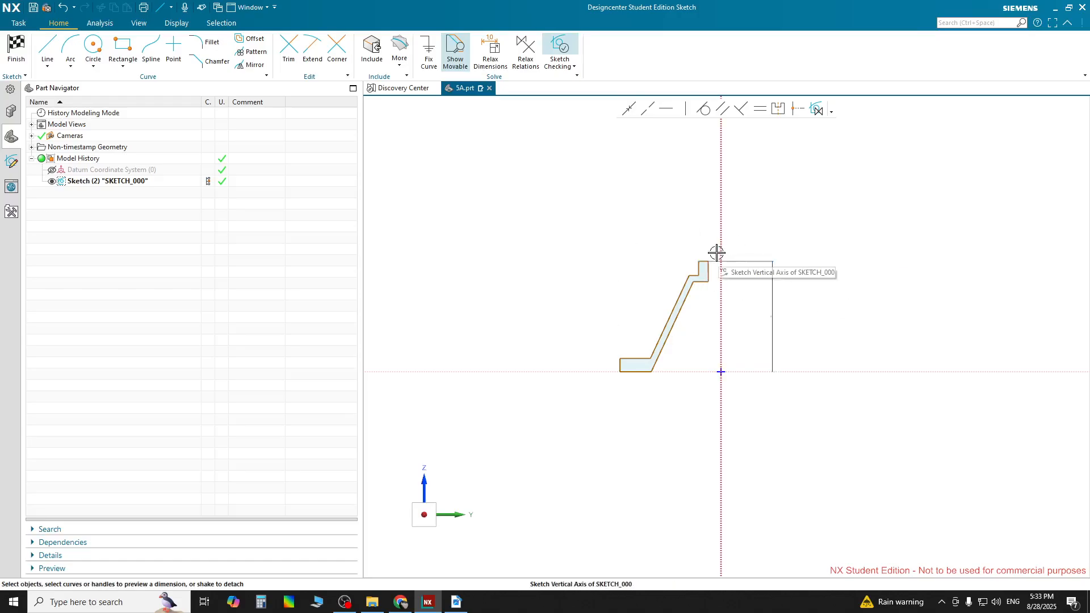
Dimension the top boss's inner vertical edge from the vertical axis as 15/2 (7.5 mm)
{"action": "scroll", "coordinate": [768, 326], "scroll_direction": "up", "scroll_amount": 6}
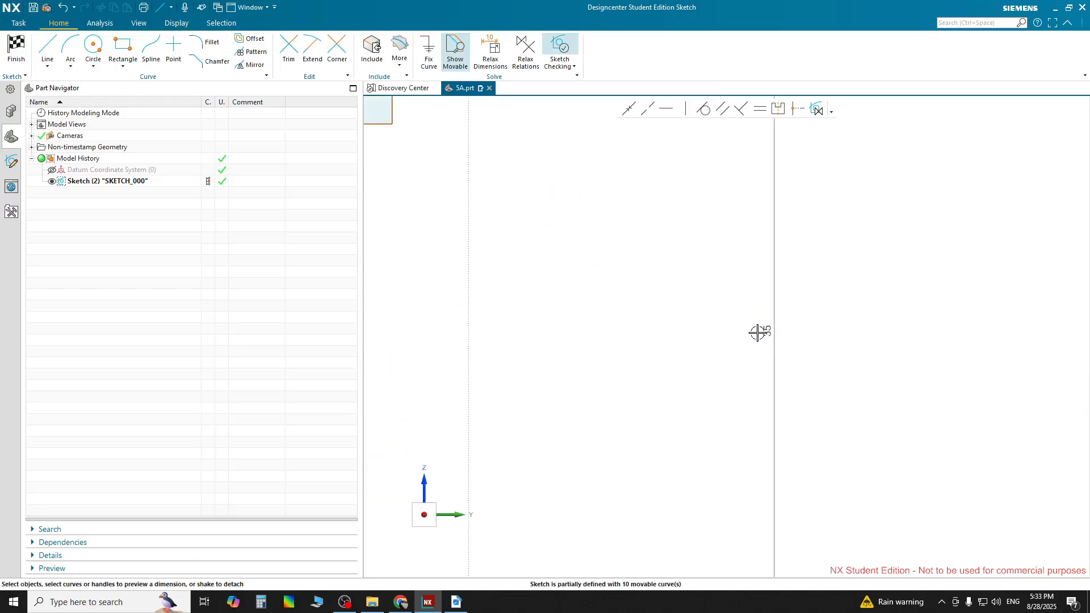
{"action": "scroll", "coordinate": [759, 337], "scroll_direction": "down", "scroll_amount": 7}
{"action": "scroll", "coordinate": [674, 282], "scroll_direction": "up", "scroll_amount": 4}
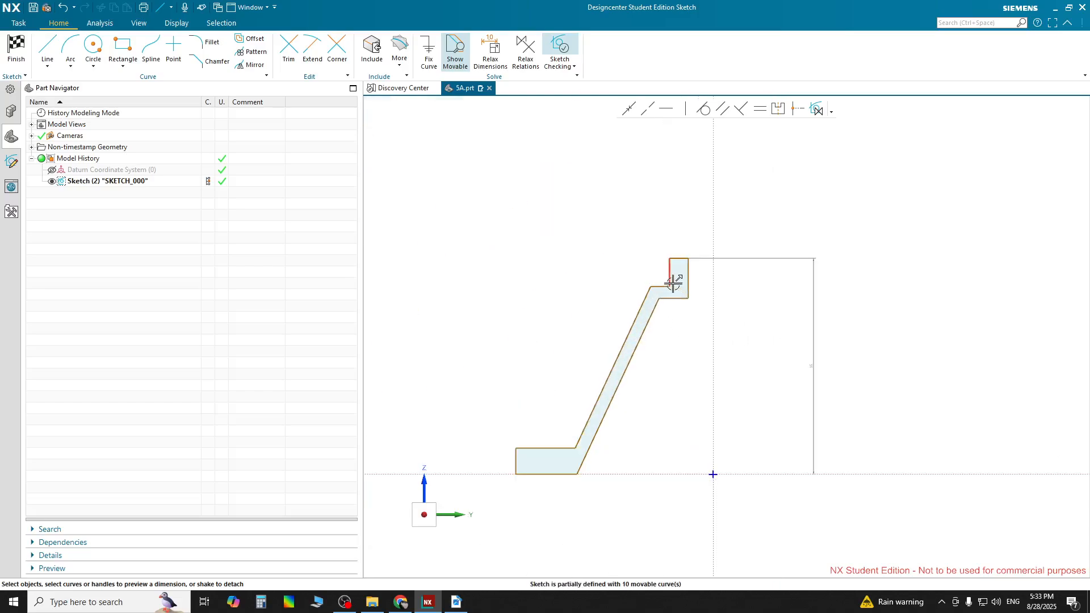
{"action": "scroll", "coordinate": [675, 281], "scroll_direction": "up", "scroll_amount": 1}
{"action": "scroll", "coordinate": [676, 280], "scroll_direction": "down", "scroll_amount": 5}
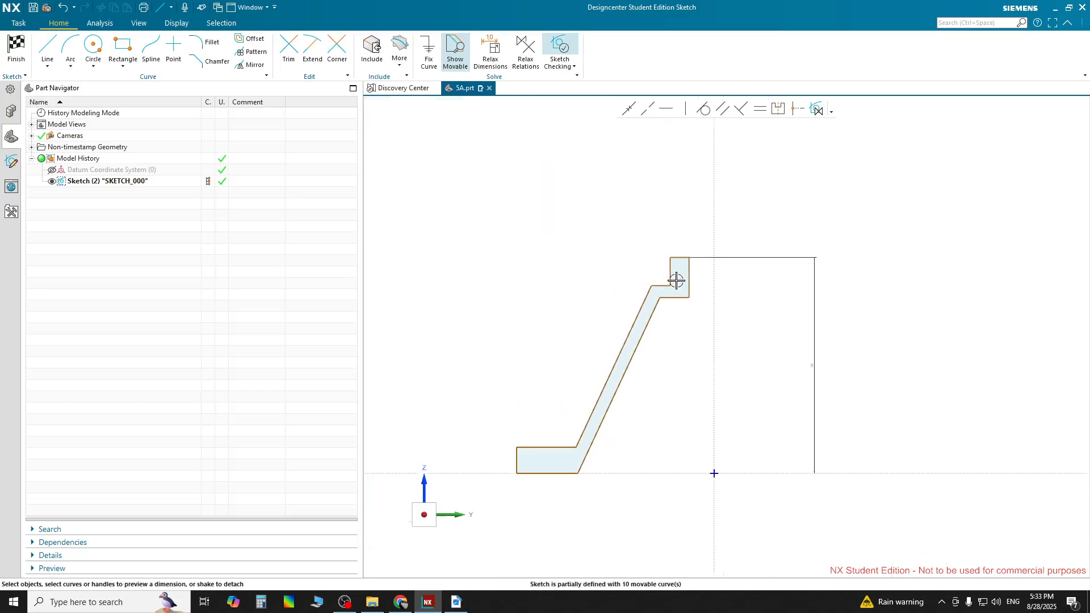
{"action": "scroll", "coordinate": [676, 278], "scroll_direction": "up", "scroll_amount": 5}
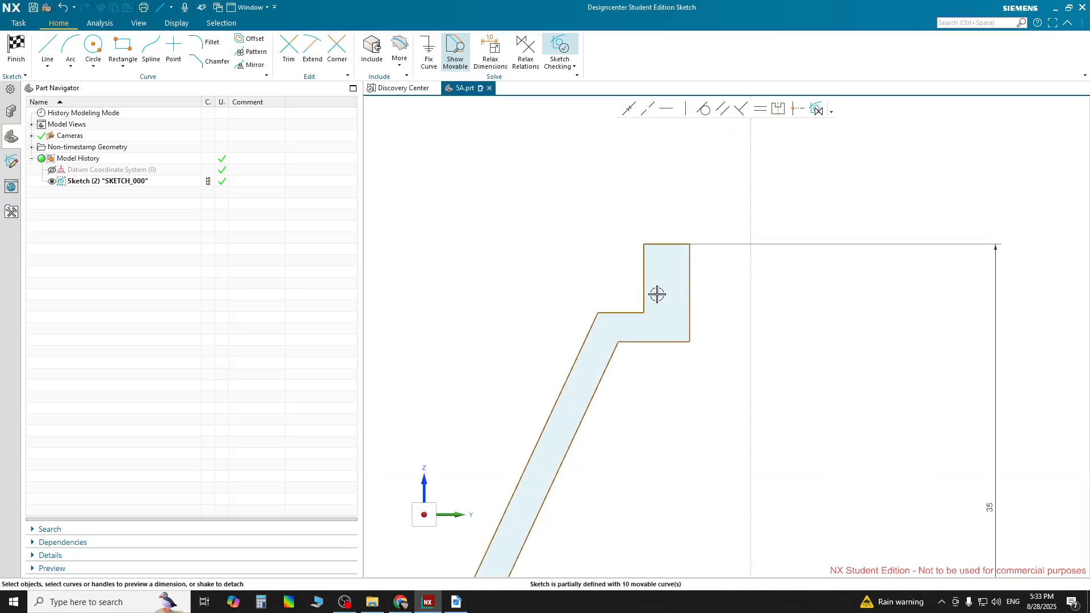
{"action": "left_click", "coordinate": [643, 276]}
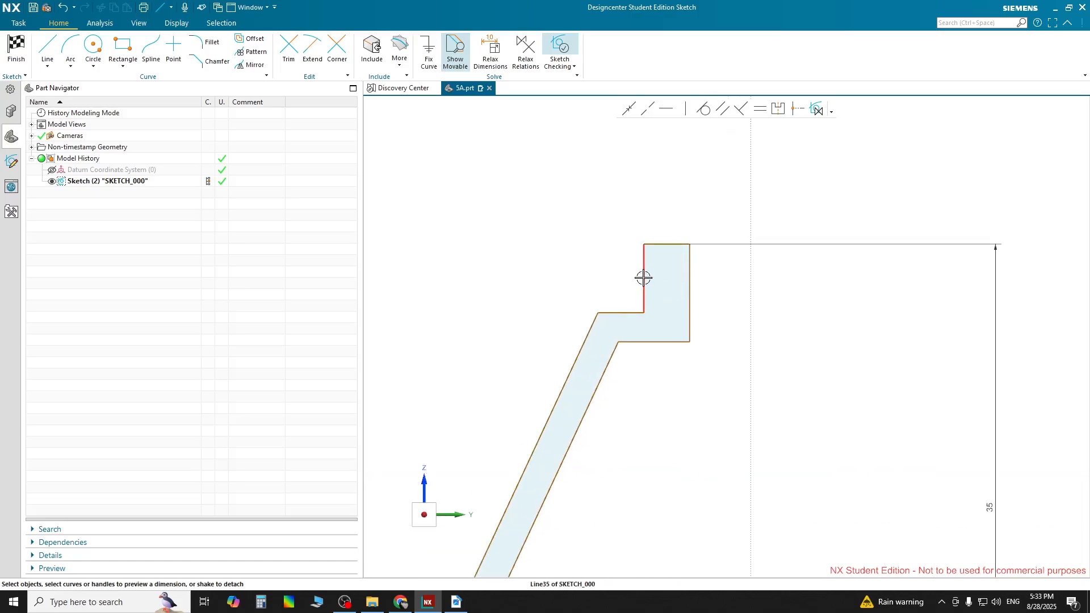
{"action": "left_click", "coordinate": [750, 210]}
{"action": "left_click", "coordinate": [703, 213]}
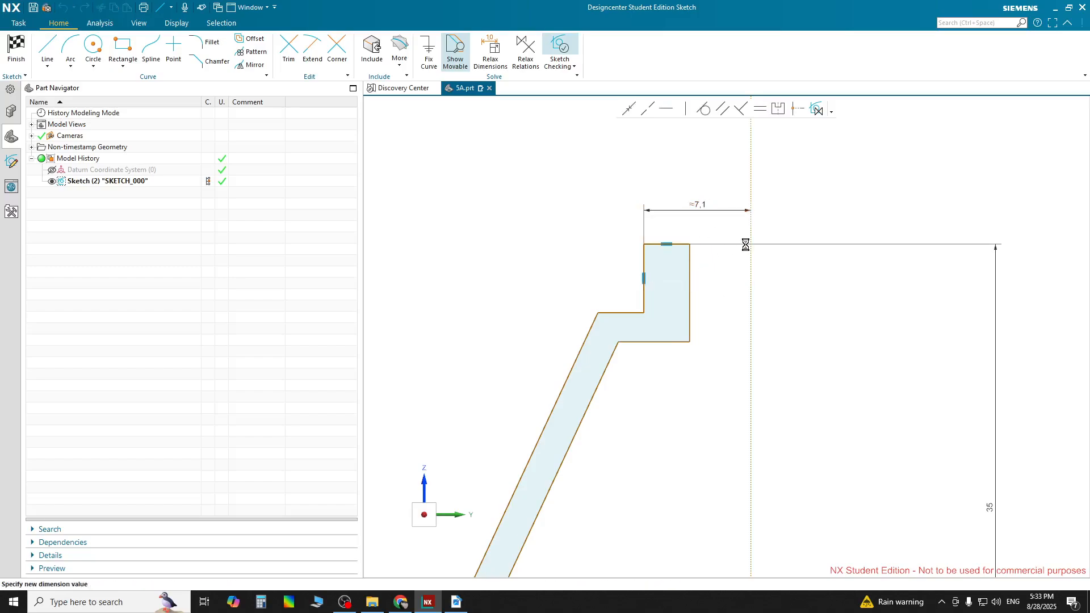
{"action": "type", "text": "15/2"}
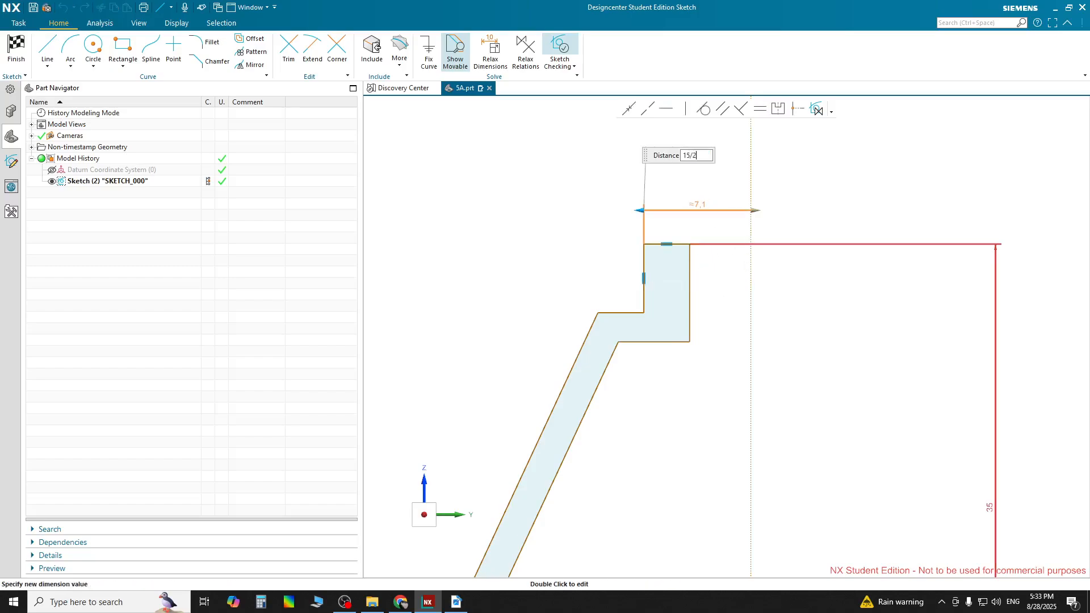
{"action": "key", "text": "Return"}
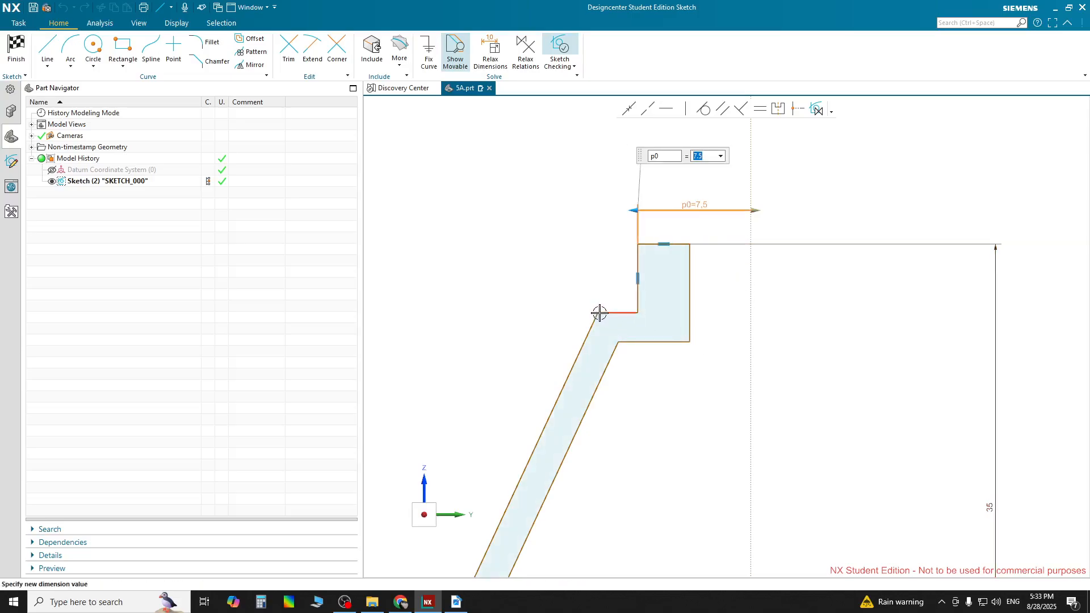
{"action": "left_click", "coordinate": [751, 323]}
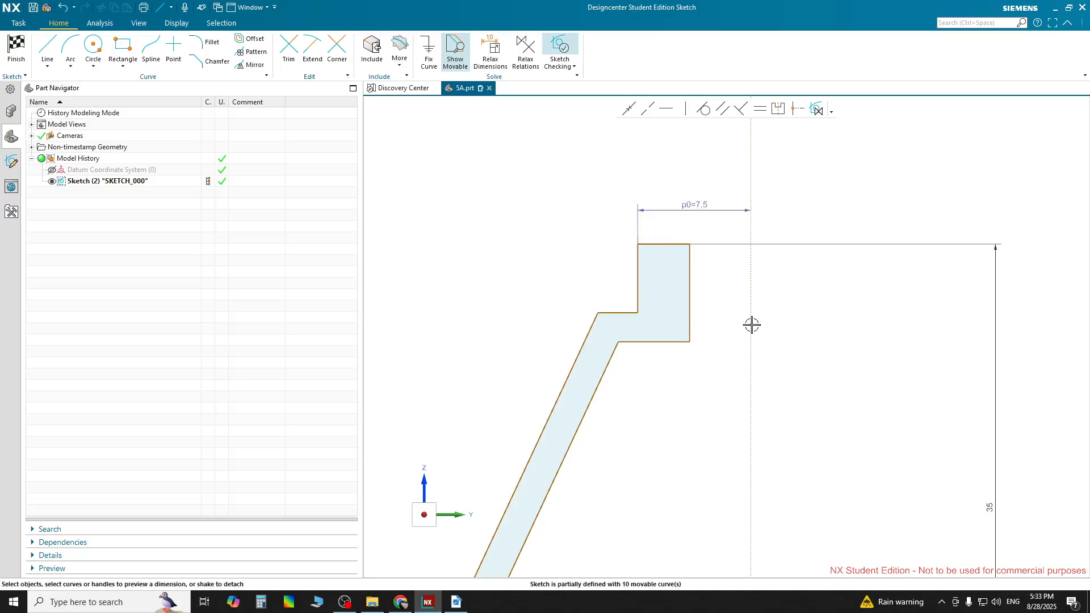
Dimension the top line's width as 2 mm
{"action": "left_click", "coordinate": [722, 214]}
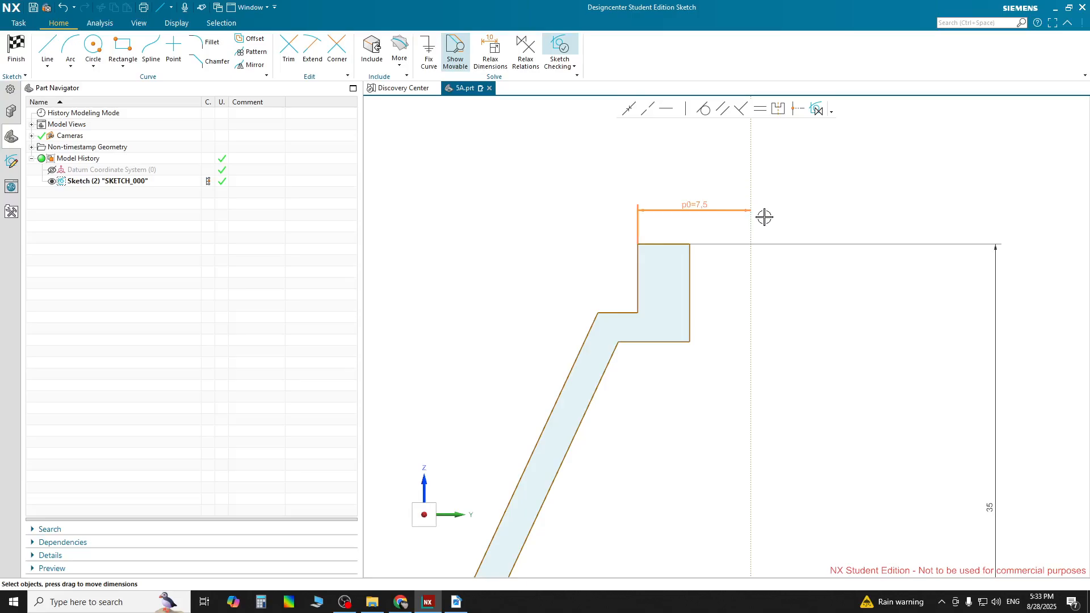
{"action": "left_click", "coordinate": [761, 318]}
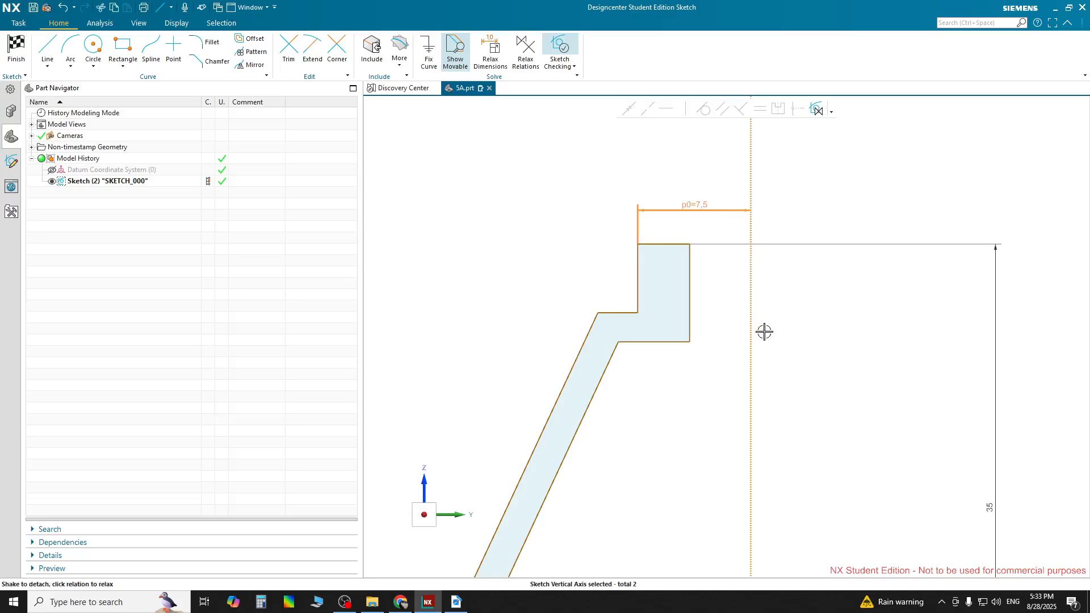
{"action": "left_click", "coordinate": [764, 331]}
{"action": "left_click", "coordinate": [749, 332]}
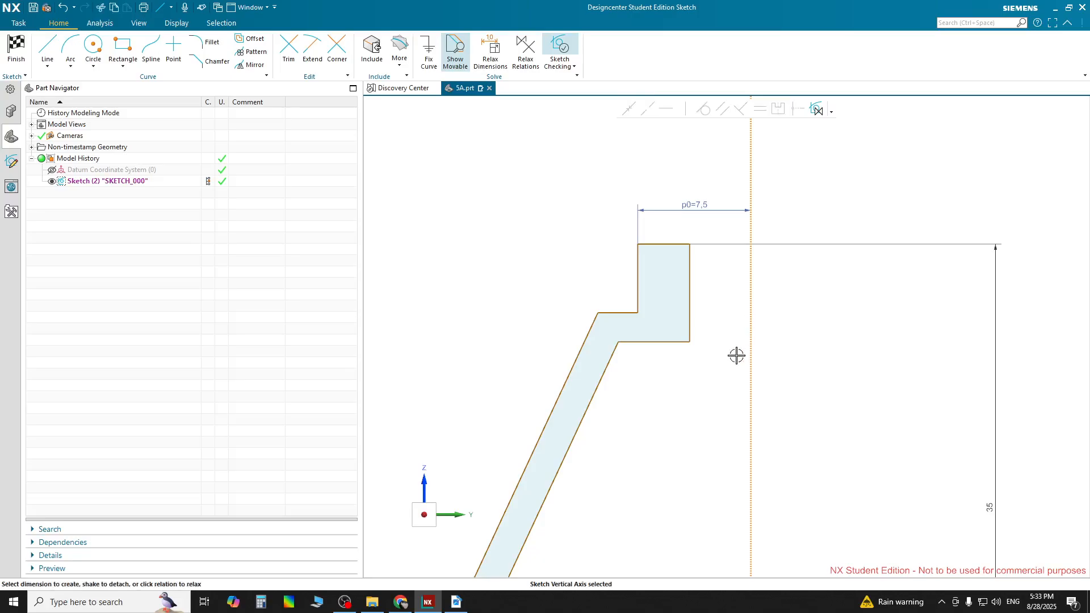
{"action": "left_click", "coordinate": [736, 356]}
{"action": "left_click", "coordinate": [661, 244]}
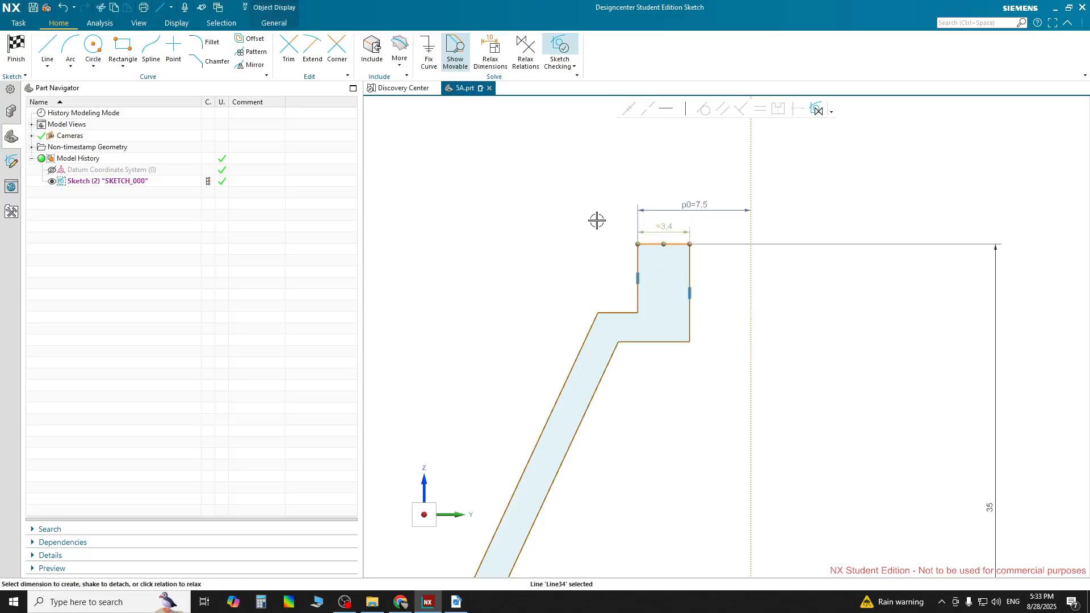
{"action": "left_click_drag", "start_coordinate": [597, 220], "coordinate": [665, 229]}
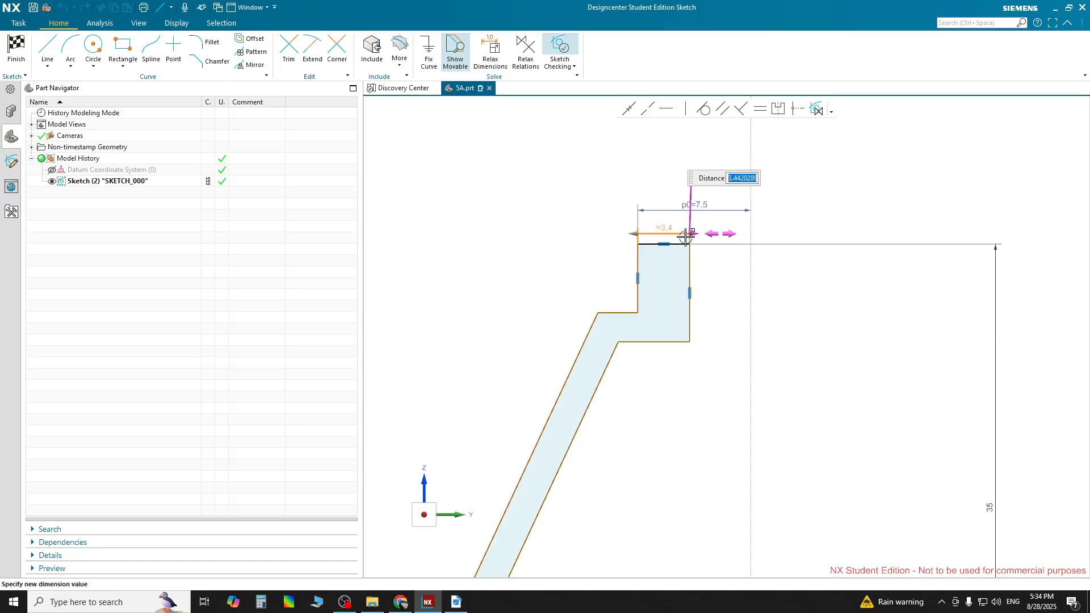
{"action": "type", "text": "2"}
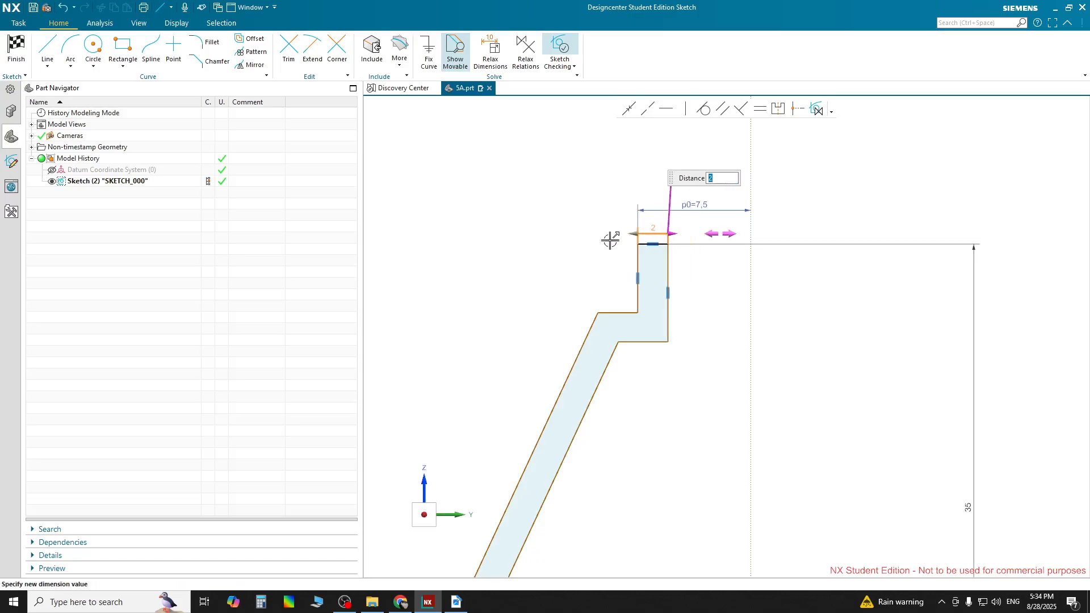
{"action": "left_click", "coordinate": [555, 265]}
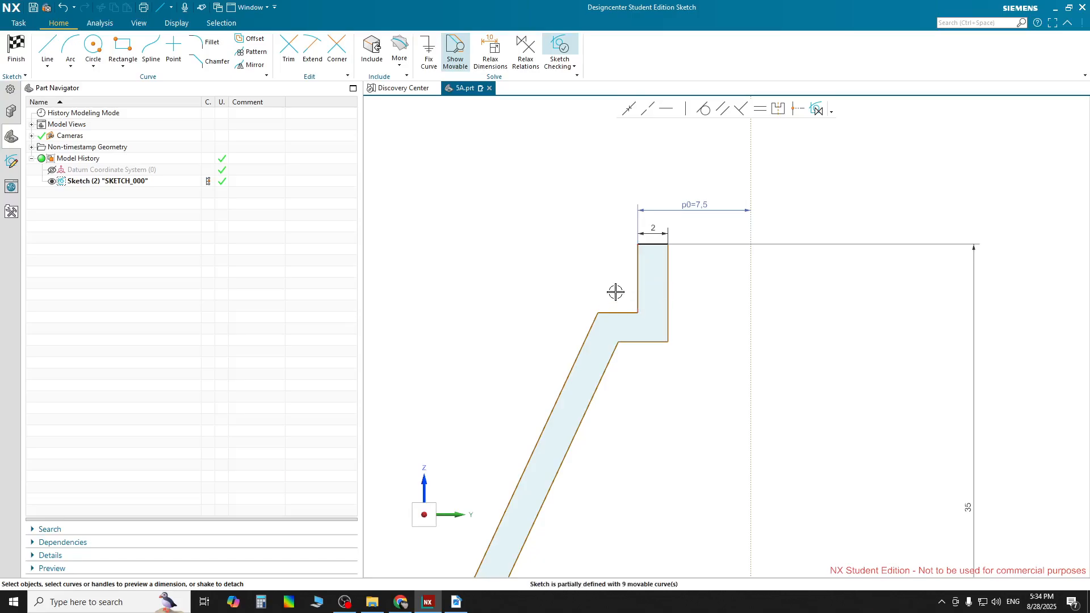
Dimension the step's outer corner from the vertical axis as 19/2 (9.5 mm)
{"action": "left_click", "coordinate": [597, 310]}
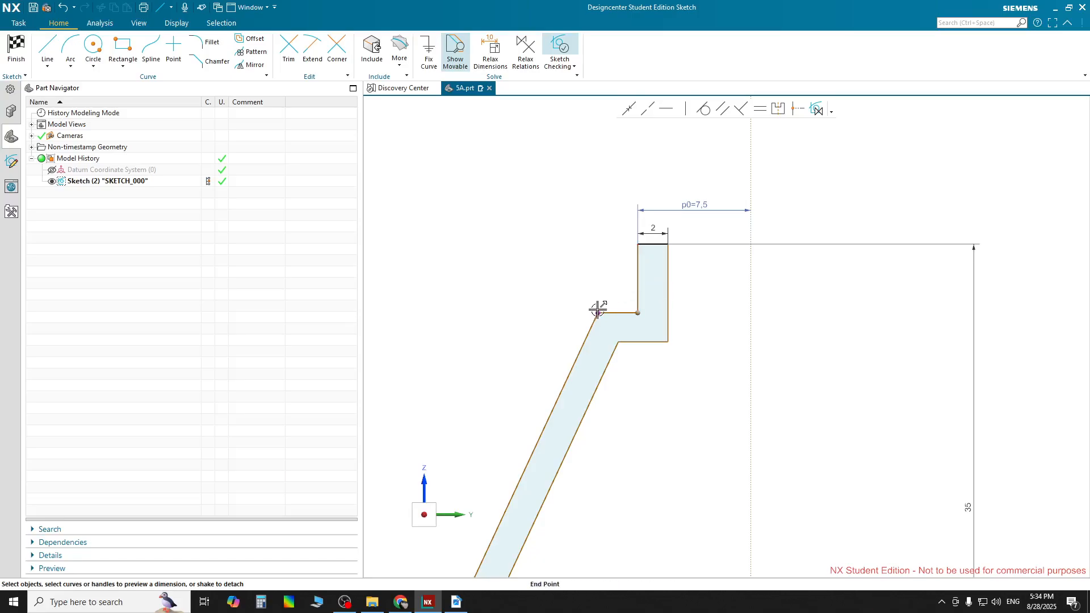
{"action": "left_click", "coordinate": [752, 293]}
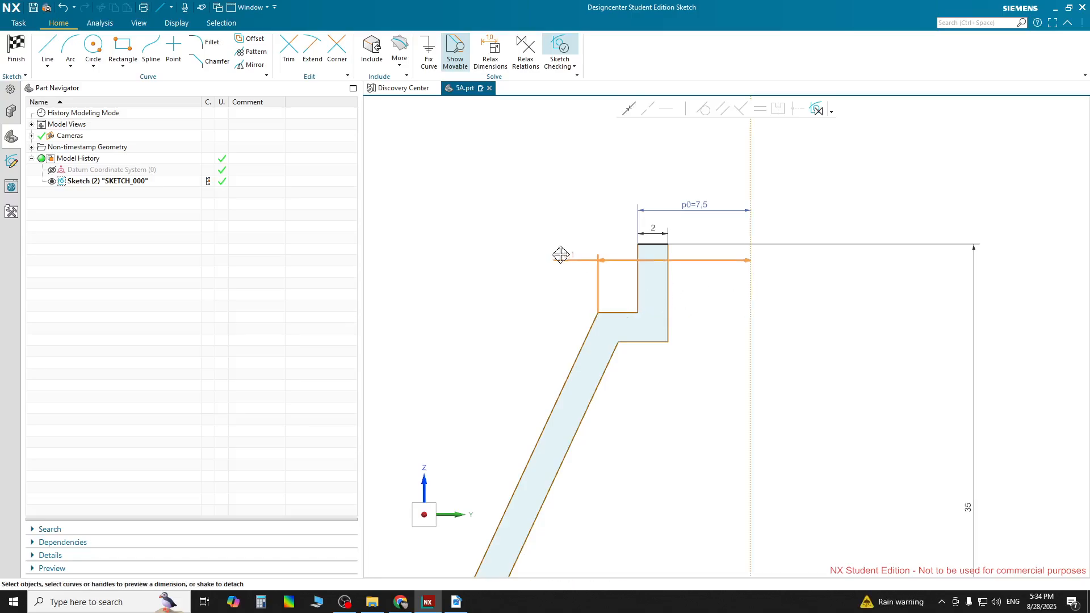
{"action": "left_click", "coordinate": [553, 277]}
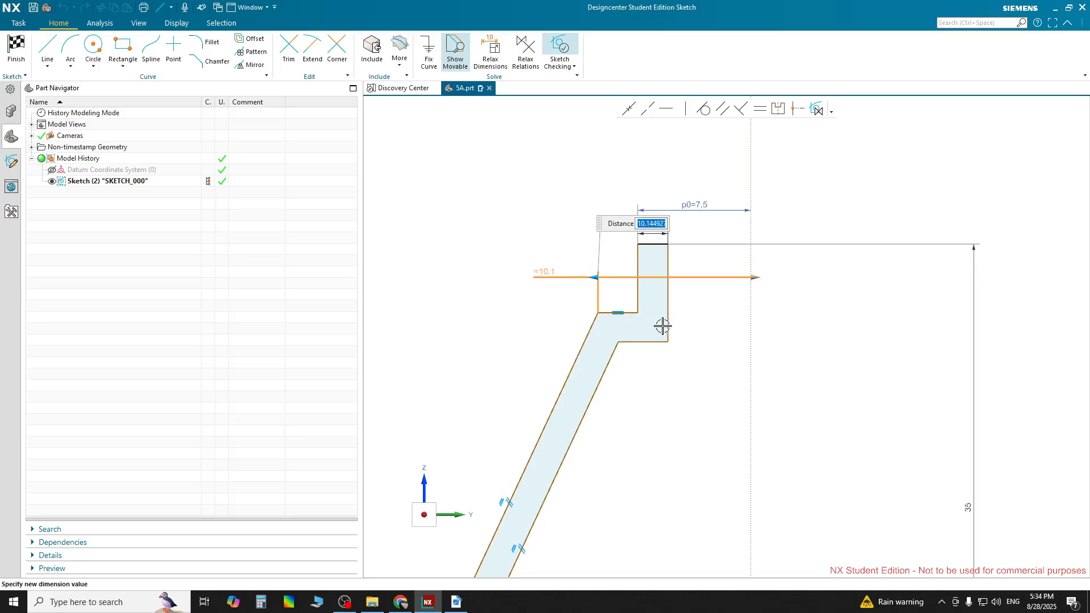
{"action": "type", "text": "1"}
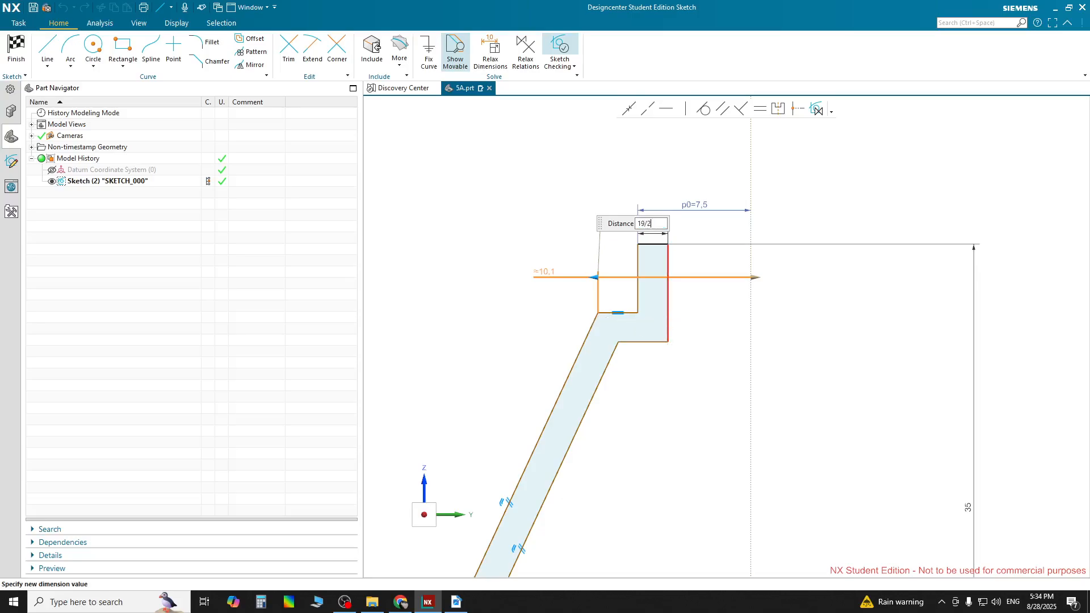
{"action": "type", "text": "9/2"}
{"action": "key", "text": "Return"}
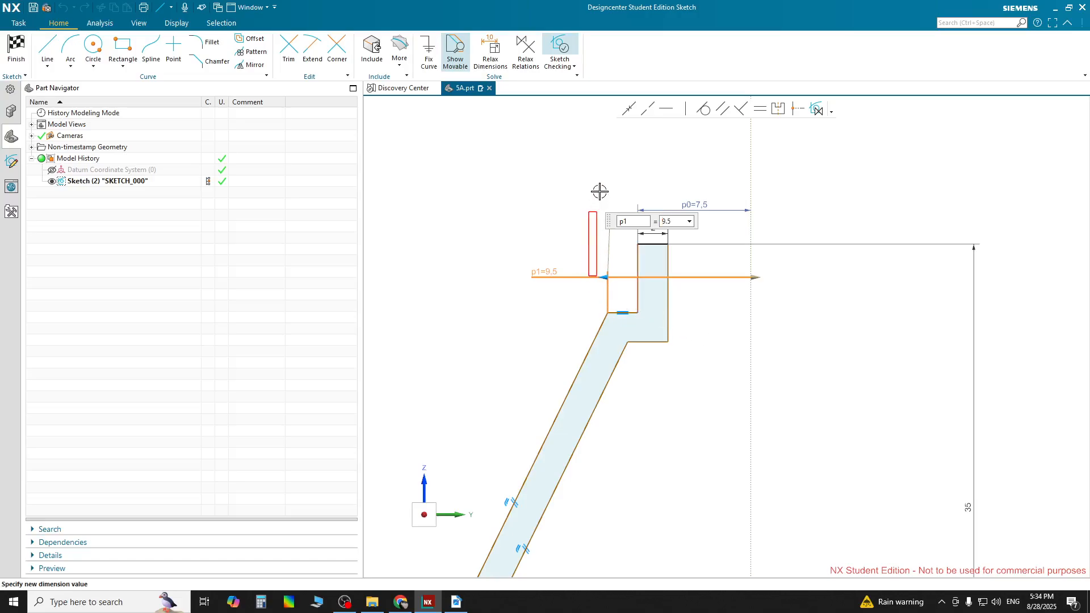
{"action": "left_click", "coordinate": [532, 295]}
Dimension the boss's inner vertical edge length as 4 mm
{"action": "scroll", "coordinate": [668, 342], "scroll_direction": "down", "scroll_amount": 1}
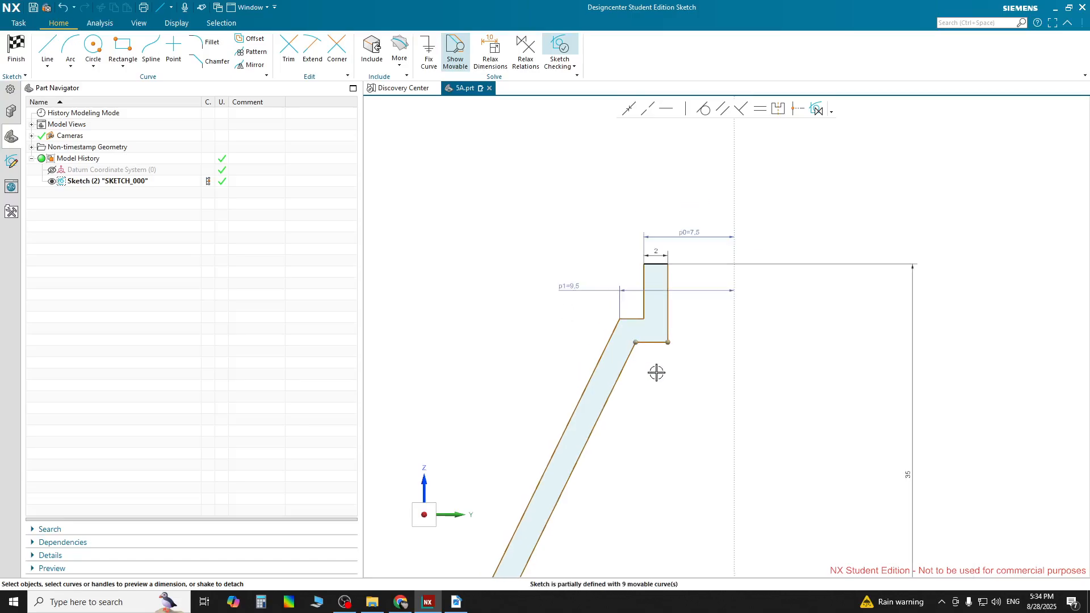
{"action": "scroll", "coordinate": [680, 315], "scroll_direction": "up", "scroll_amount": 3}
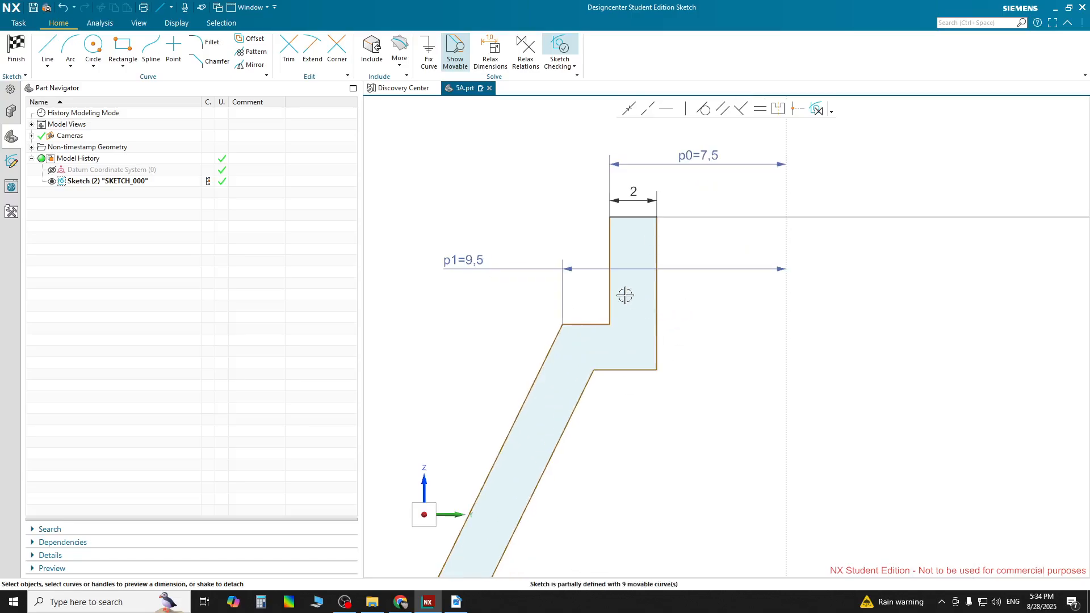
{"action": "left_click", "coordinate": [609, 288]}
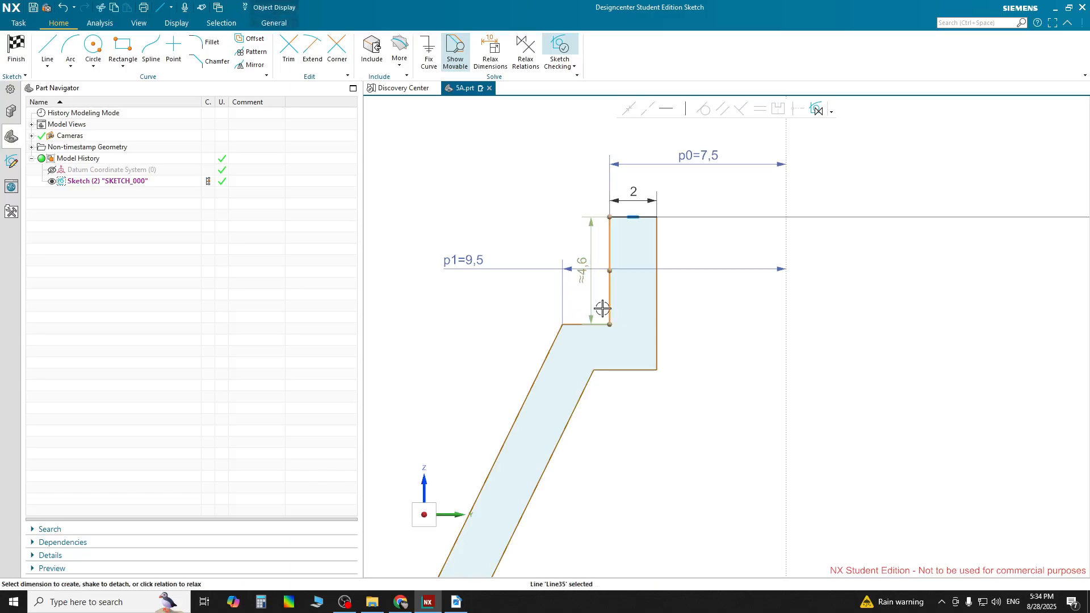
{"action": "left_click", "coordinate": [581, 267]}
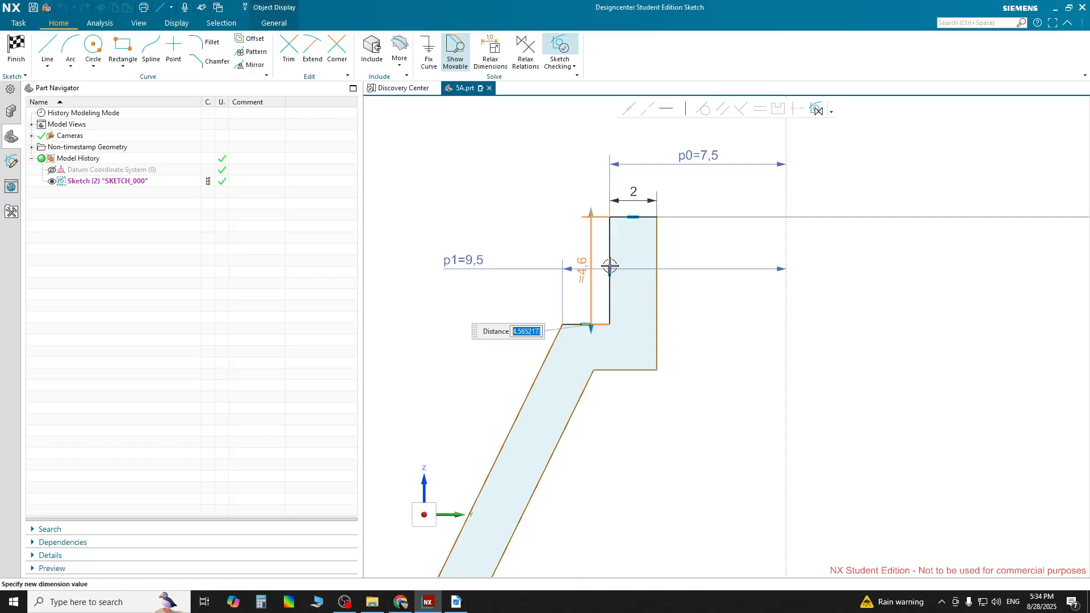
{"action": "type", "text": "4"}
{"action": "key", "text": "Return"}
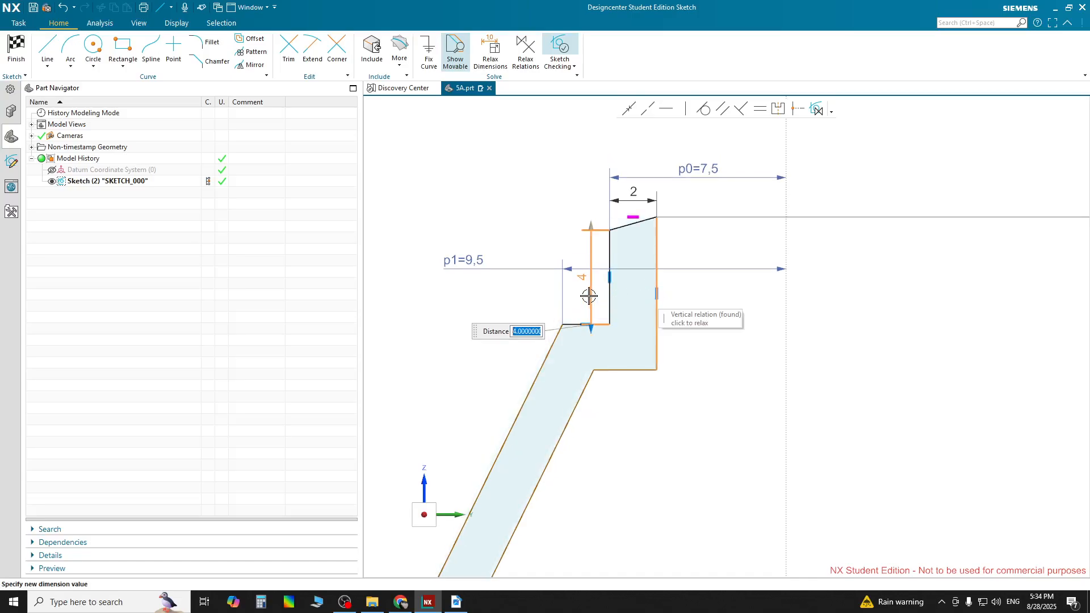
{"action": "scroll", "coordinate": [591, 266], "scroll_direction": "down", "scroll_amount": 3}
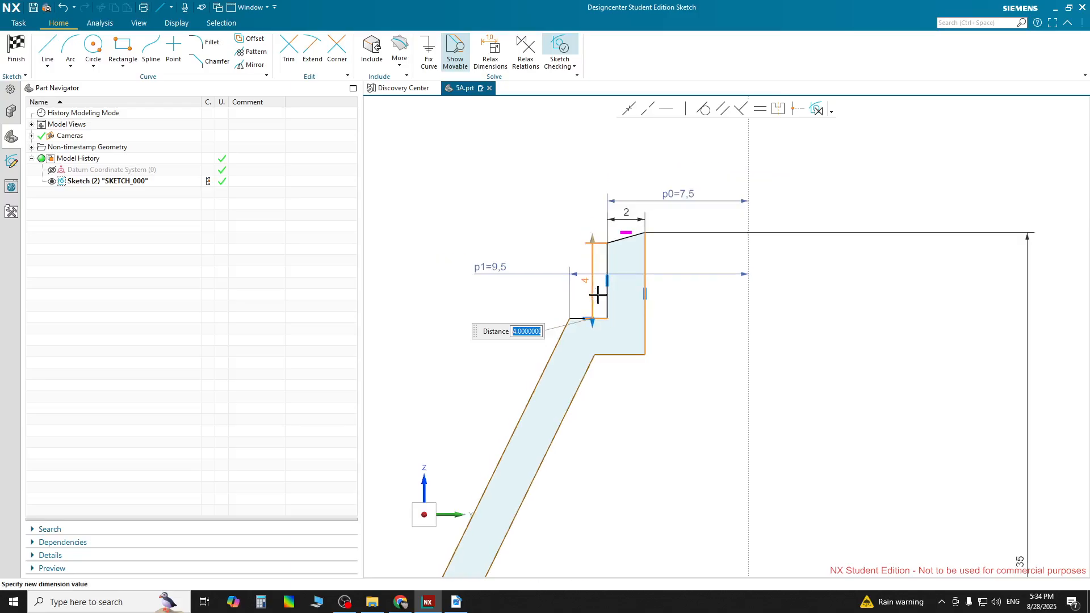
{"action": "key", "text": "Escape"}
Constrain the top line parallel to the horizontal axis so it becomes level again
{"action": "scroll", "coordinate": [608, 286], "scroll_direction": "down", "scroll_amount": 3}
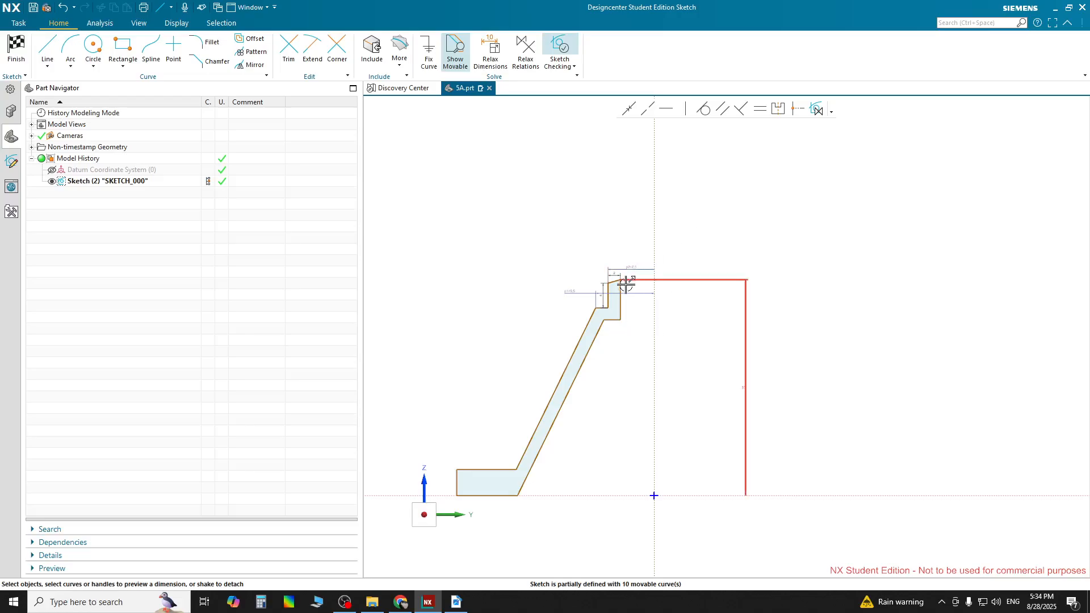
{"action": "left_click", "coordinate": [603, 495]}
{"action": "scroll", "coordinate": [618, 306], "scroll_direction": "up", "scroll_amount": 5}
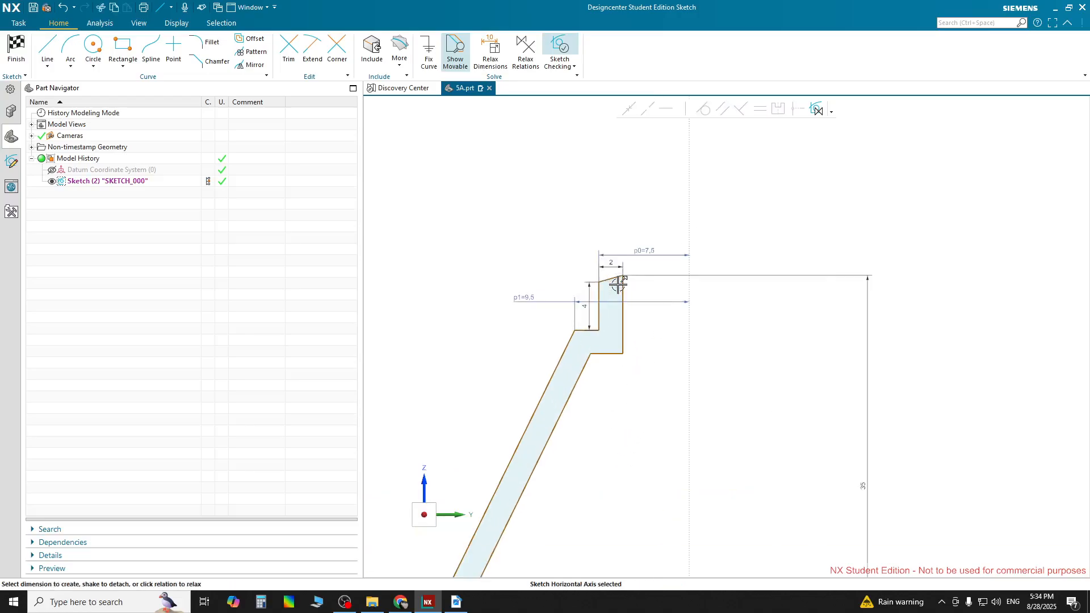
{"action": "scroll", "coordinate": [623, 281], "scroll_direction": "up", "scroll_amount": 3}
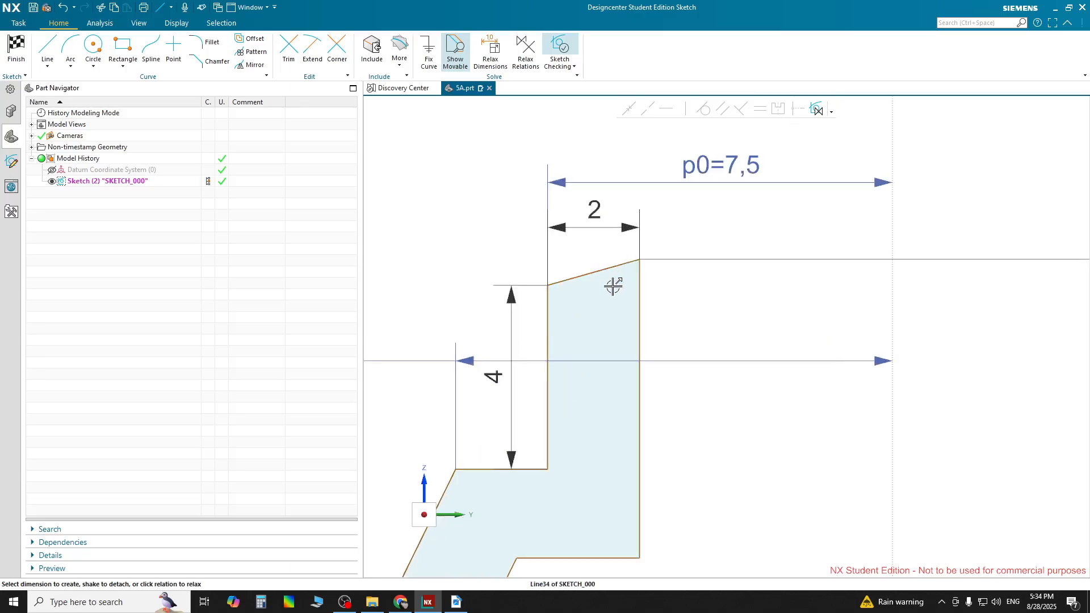
{"action": "left_click", "coordinate": [605, 273]}
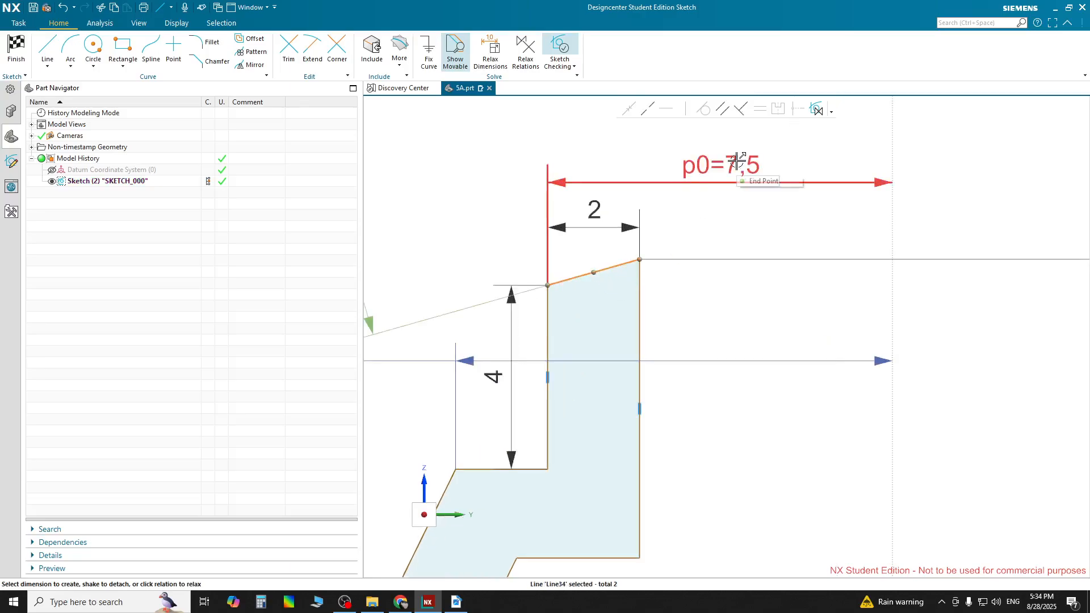
{"action": "left_click", "coordinate": [725, 110]}
{"action": "scroll", "coordinate": [683, 335], "scroll_direction": "down", "scroll_amount": 2}
{"action": "scroll", "coordinate": [683, 335], "scroll_direction": "down", "scroll_amount": 2}
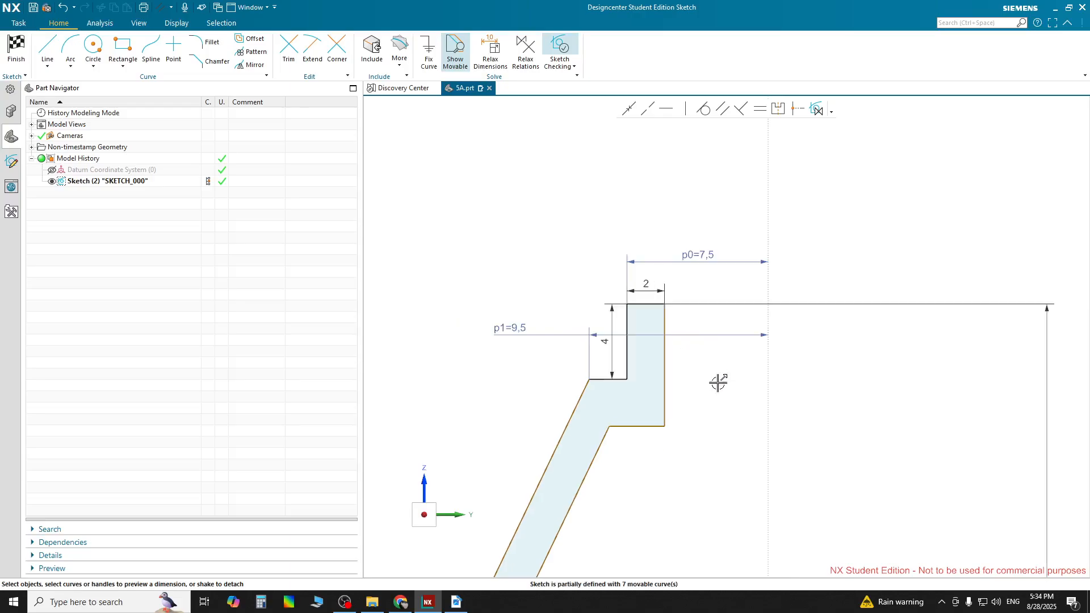
Dimension the boss's outer vertical edge length as 6 mm
{"action": "scroll", "coordinate": [687, 404], "scroll_direction": "down", "scroll_amount": 3}
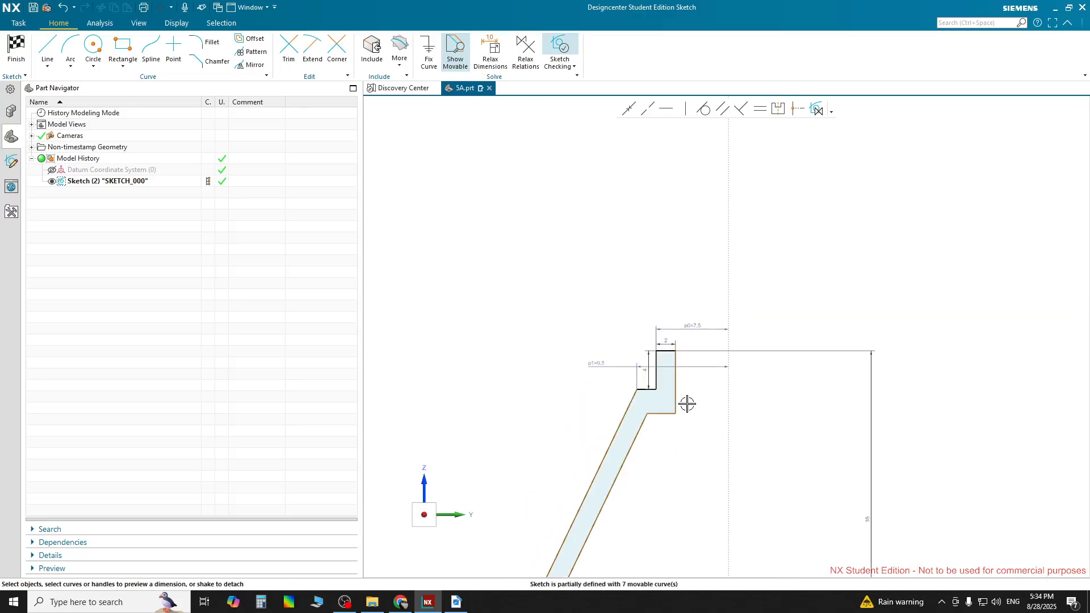
{"action": "middle_click_drag", "start_coordinate": [702, 452], "coordinate": [704, 321], "text": "shift"}
{"action": "scroll", "coordinate": [646, 276], "scroll_direction": "up", "scroll_amount": 3}
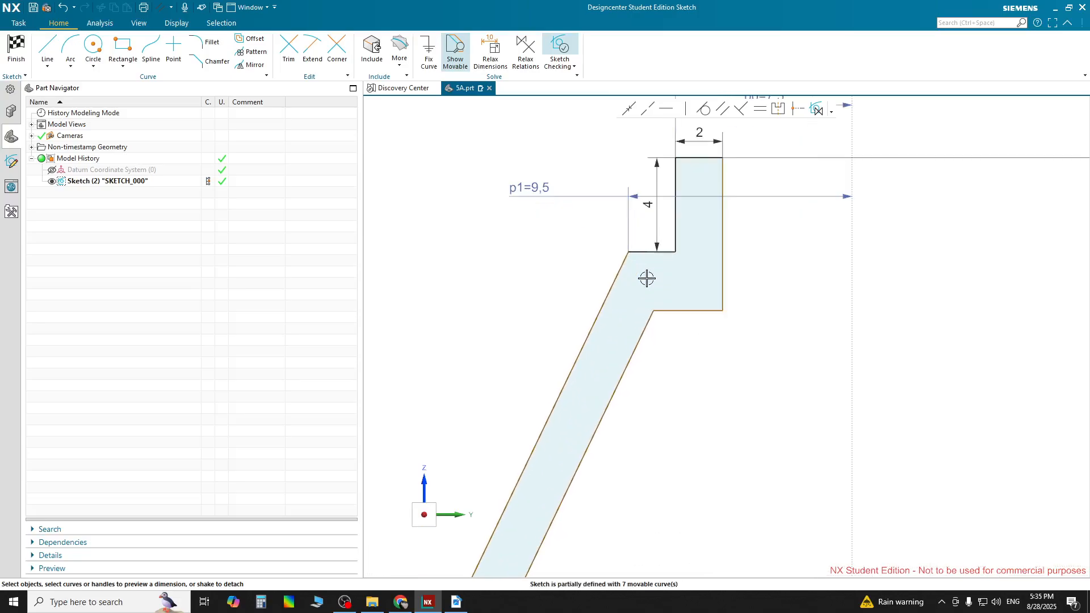
{"action": "scroll", "coordinate": [646, 276], "scroll_direction": "down", "scroll_amount": 1}
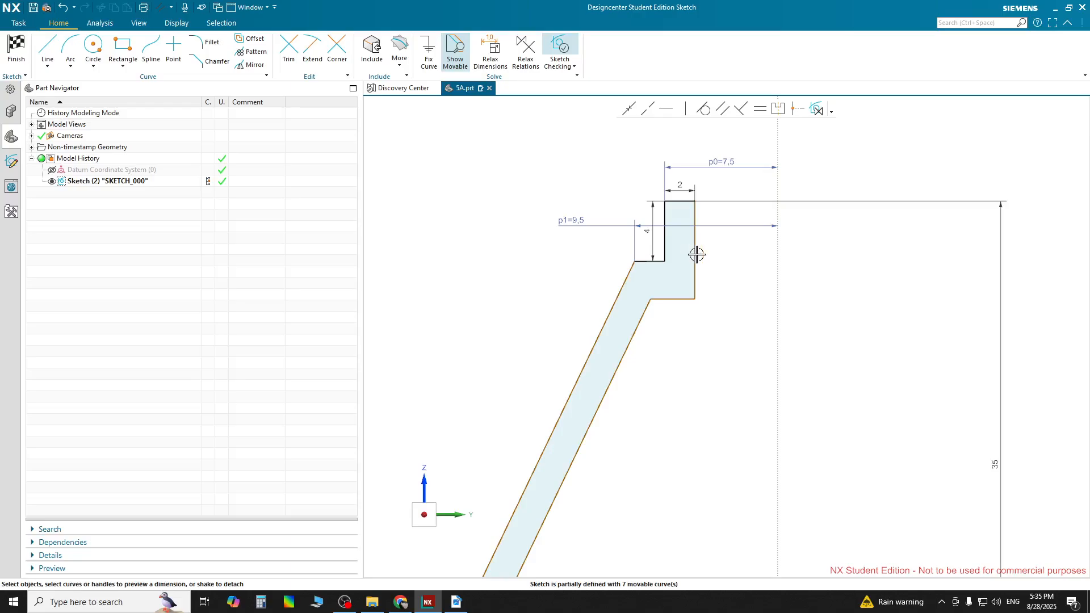
{"action": "left_click", "coordinate": [695, 250]}
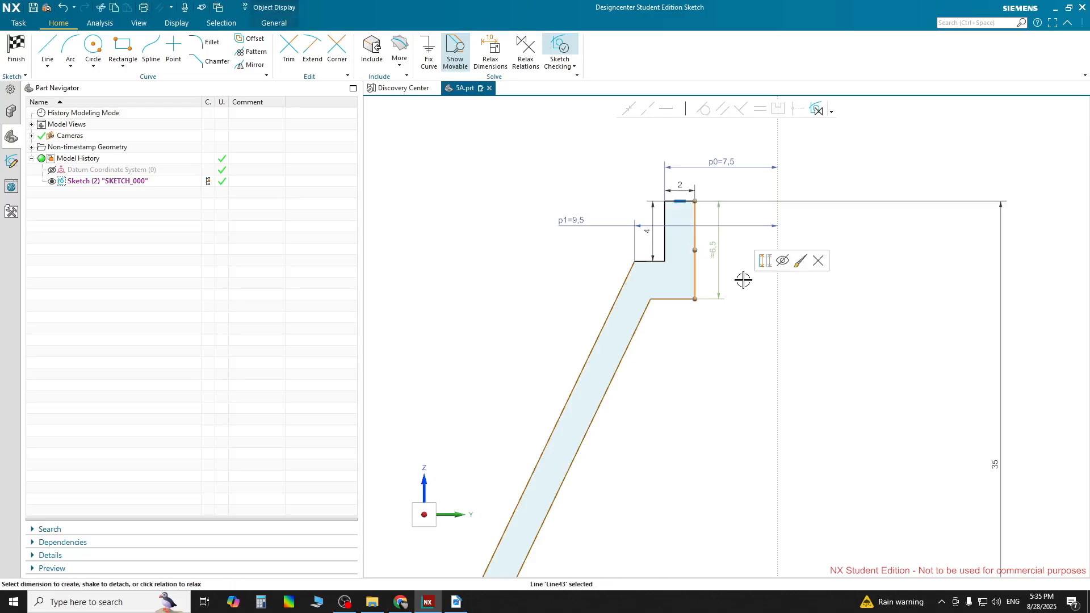
{"action": "left_click", "coordinate": [717, 252]}
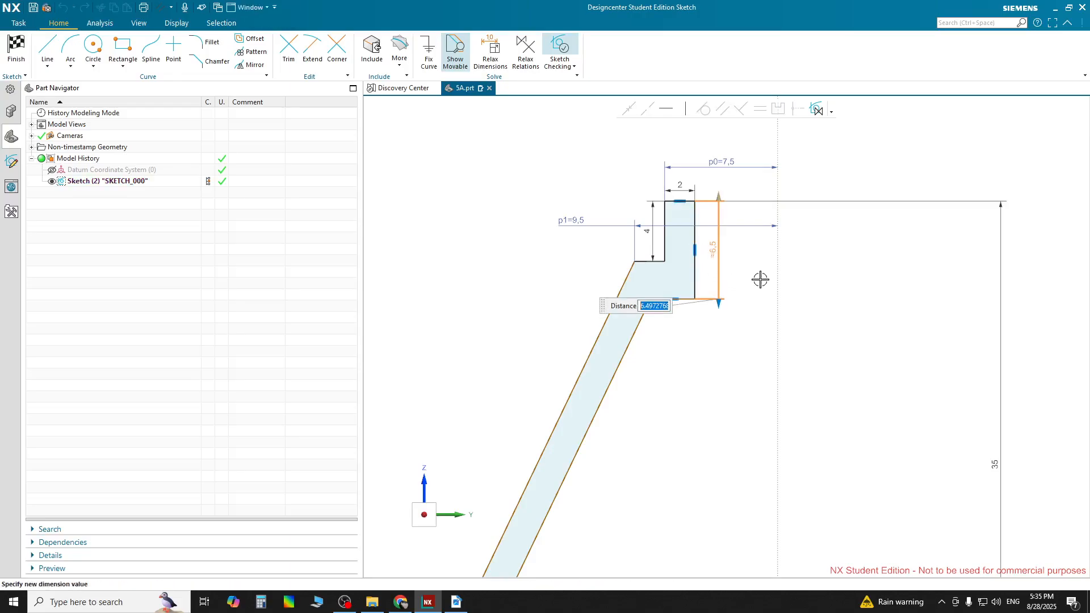
{"action": "type", "text": "6"}
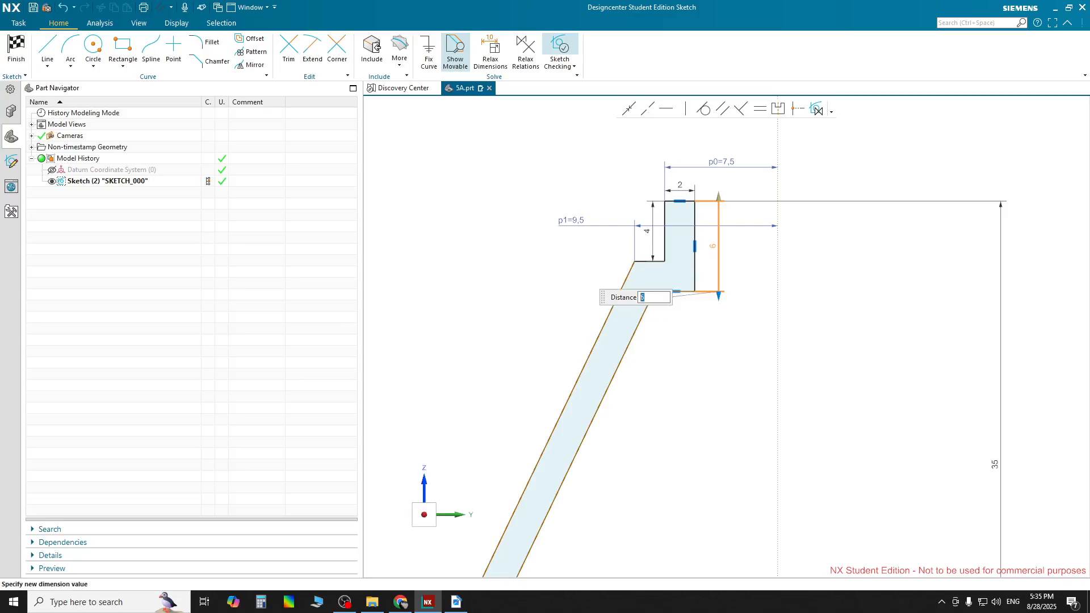
{"action": "key", "text": "Return"}
Dimension the flange's outer vertical edge from the vertical axis as 55/2 (27.5 mm)
{"action": "scroll", "coordinate": [675, 358], "scroll_direction": "down", "scroll_amount": 3}
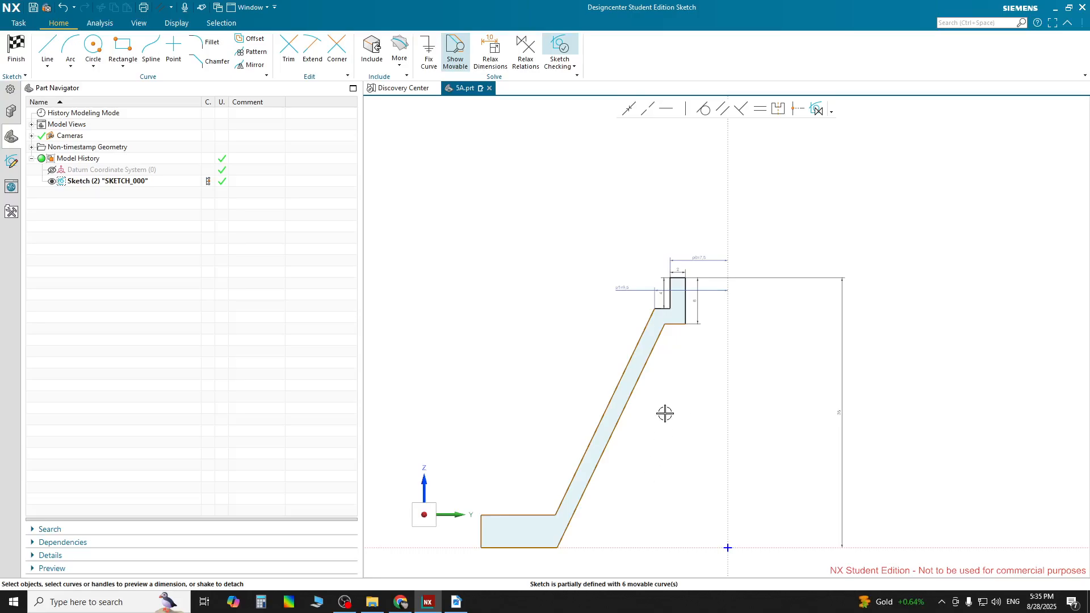
{"action": "scroll", "coordinate": [686, 302], "scroll_direction": "up", "scroll_amount": 5}
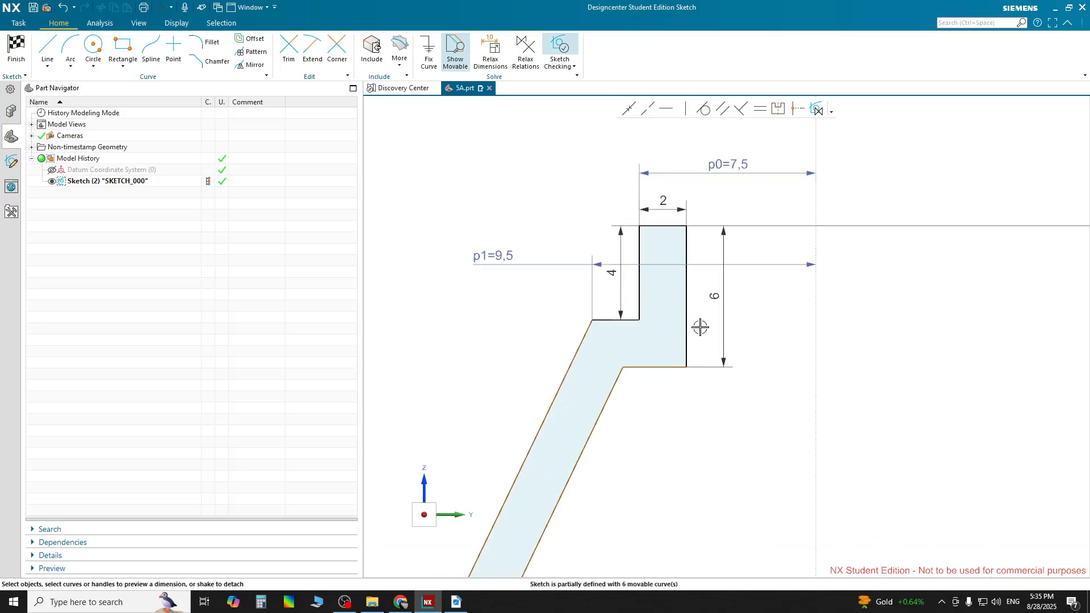
{"action": "scroll", "coordinate": [680, 452], "scroll_direction": "down", "scroll_amount": 2}
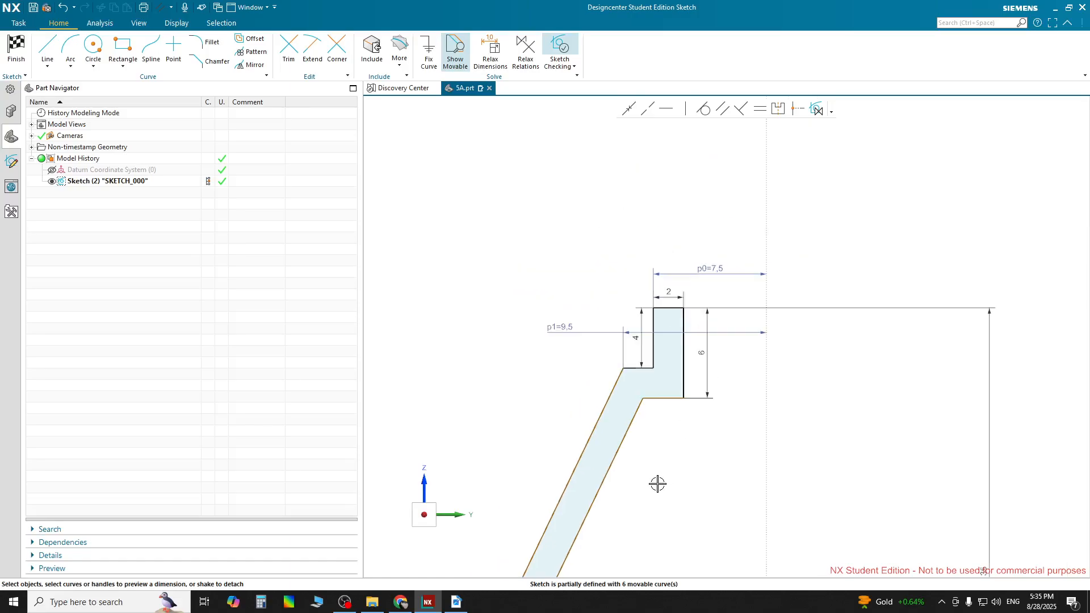
{"action": "scroll", "coordinate": [657, 483], "scroll_direction": "down", "scroll_amount": 3}
{"action": "middle_click_drag", "start_coordinate": [647, 403], "coordinate": [655, 259], "text": "shift"}
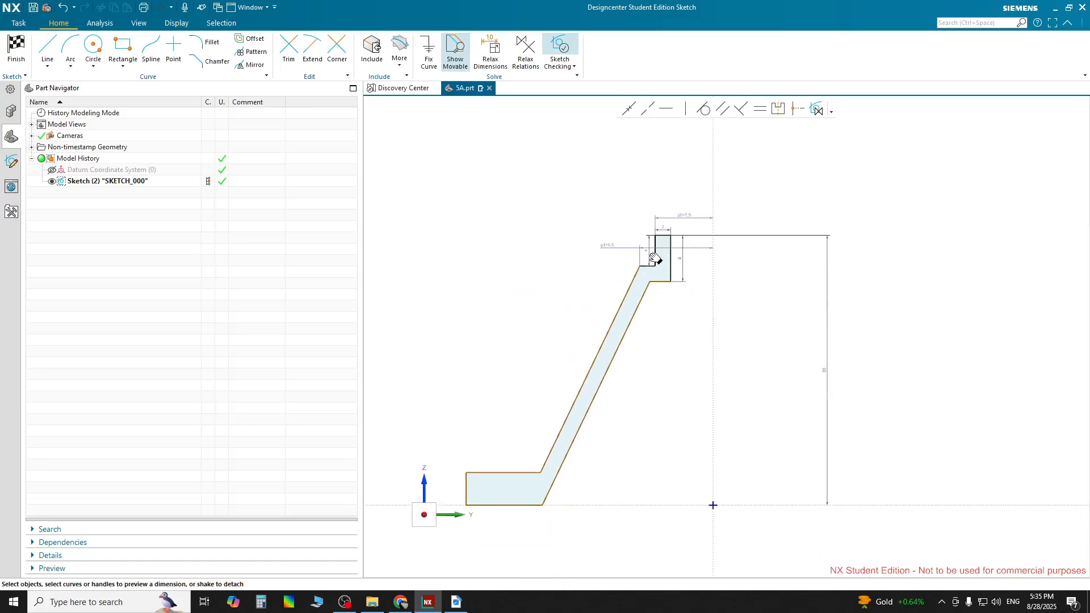
{"action": "scroll", "coordinate": [542, 528], "scroll_direction": "up", "scroll_amount": 2}
{"action": "scroll", "coordinate": [499, 452], "scroll_direction": "down", "scroll_amount": 1}
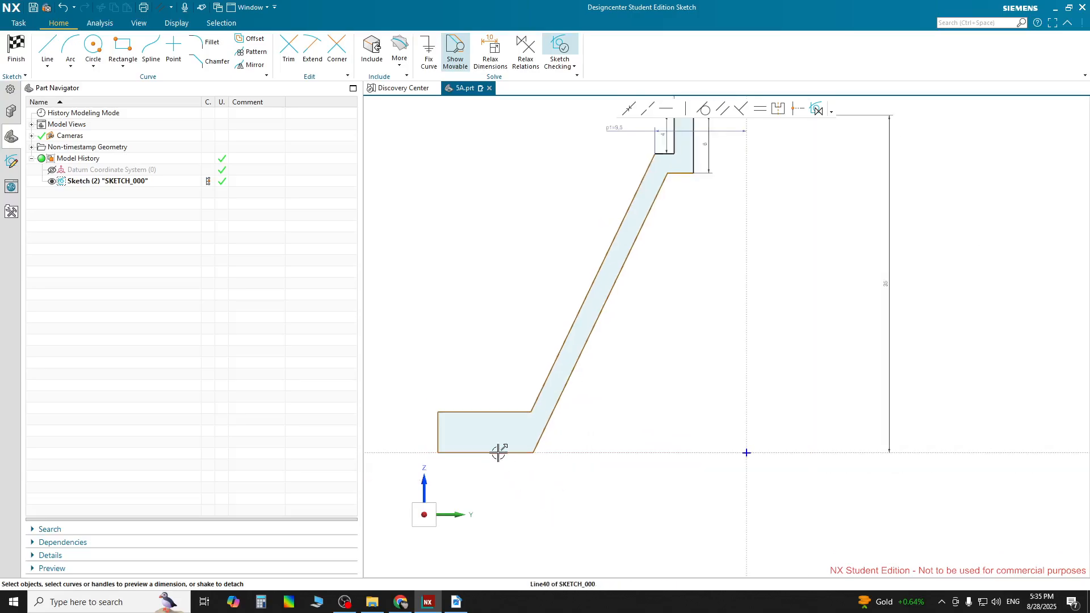
{"action": "left_click", "coordinate": [438, 437]}
{"action": "left_click", "coordinate": [746, 427]}
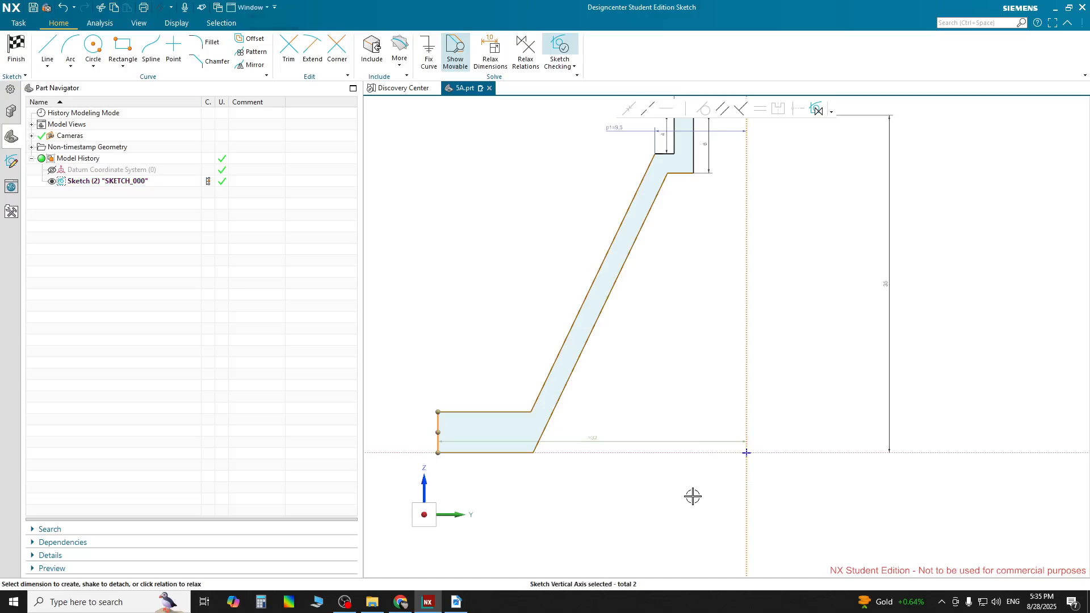
{"action": "left_click", "coordinate": [605, 519]}
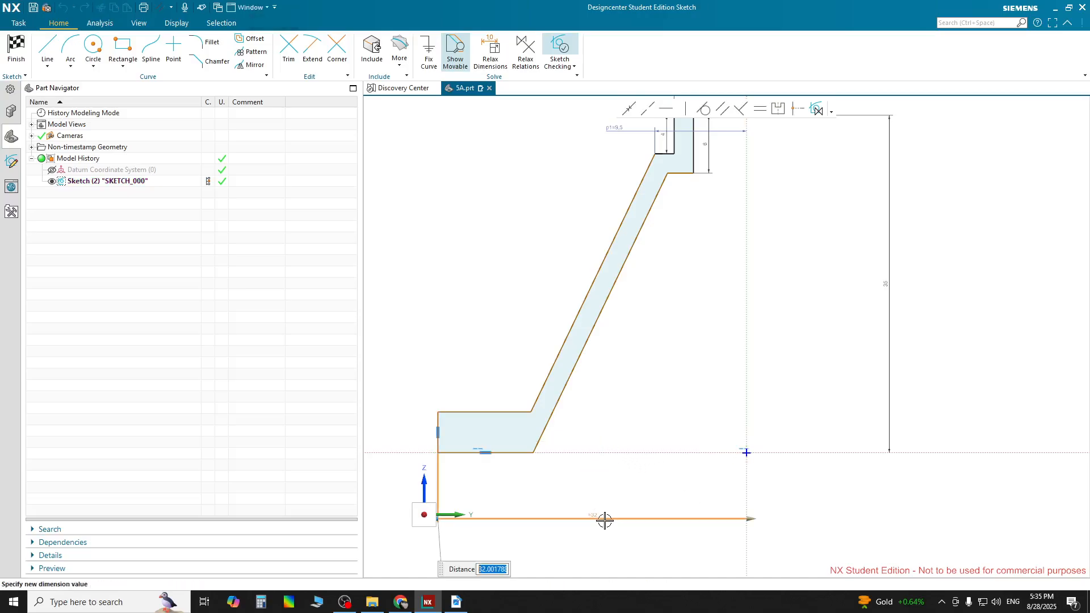
{"action": "type", "text": "55/2"}
{"action": "key", "text": "Return"}
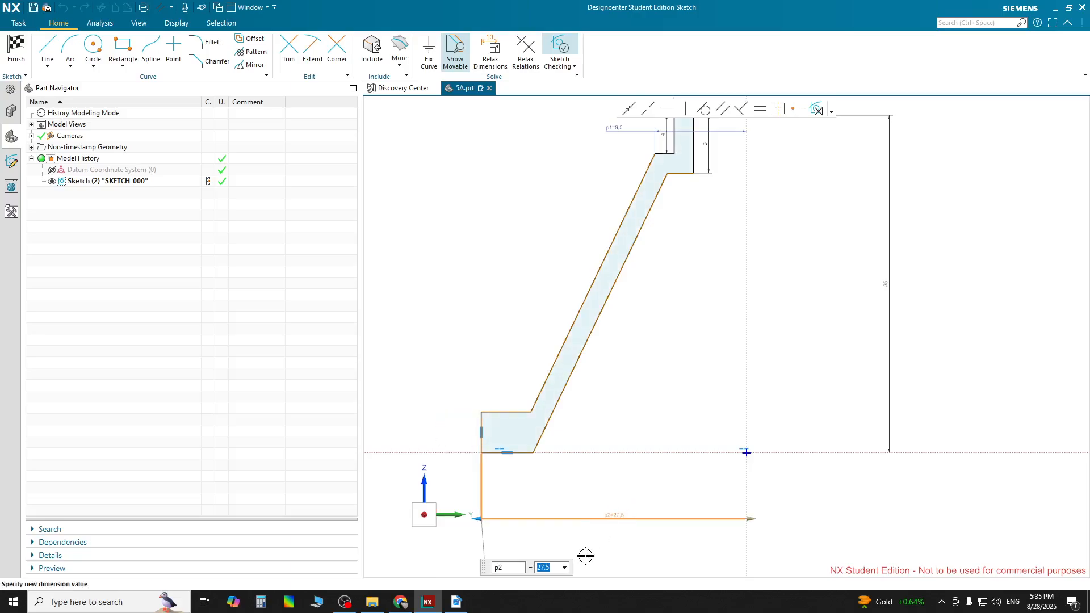
Dimension the flange's outer vertical edge height as 4 mm
{"action": "left_click", "coordinate": [482, 429]}
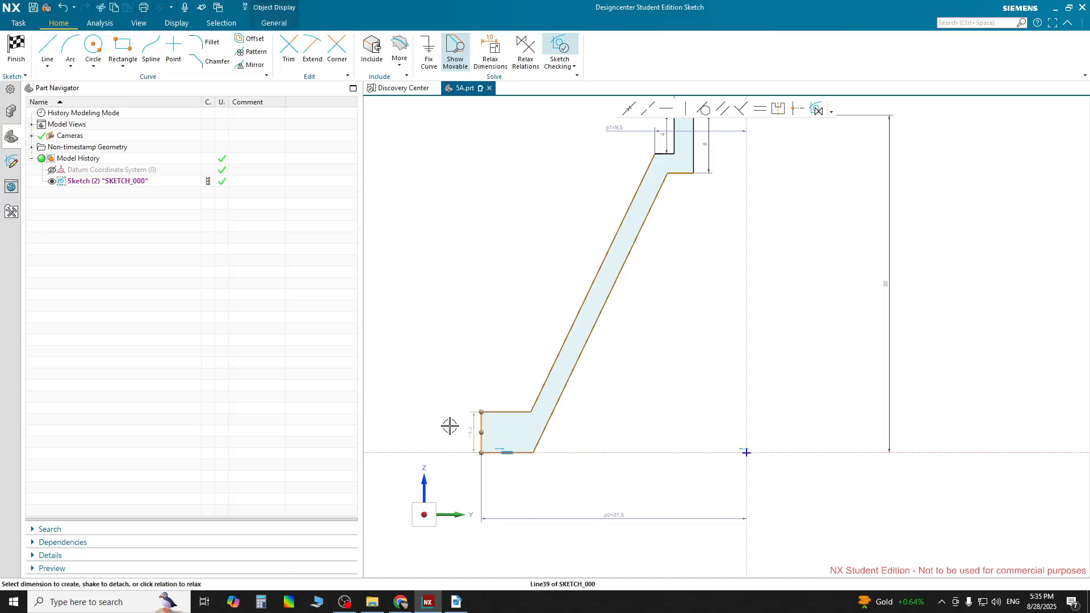
{"action": "left_click", "coordinate": [470, 433]}
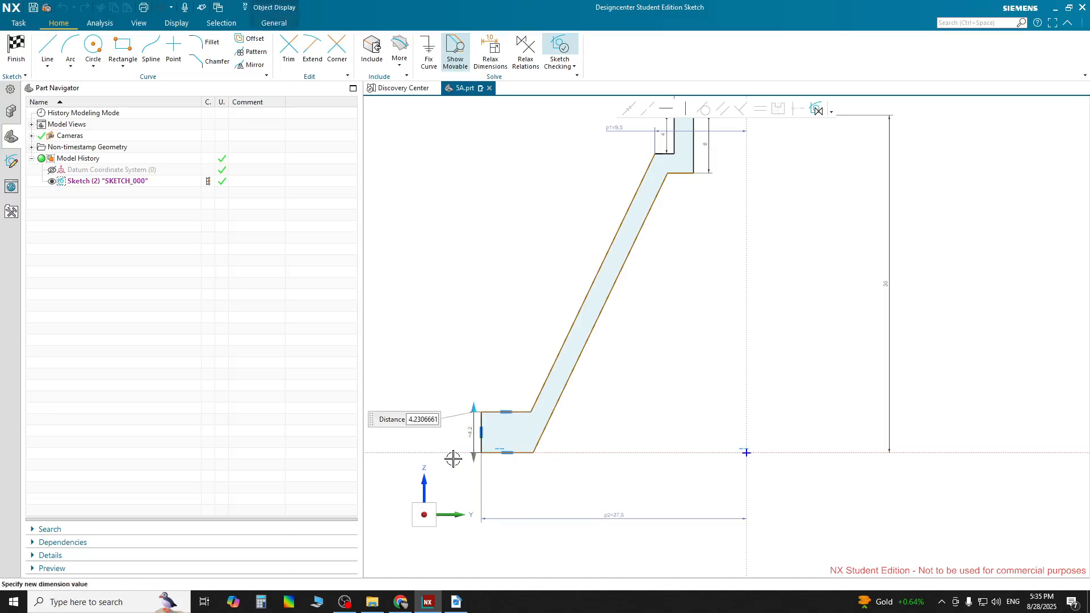
{"action": "type", "text": "4"}
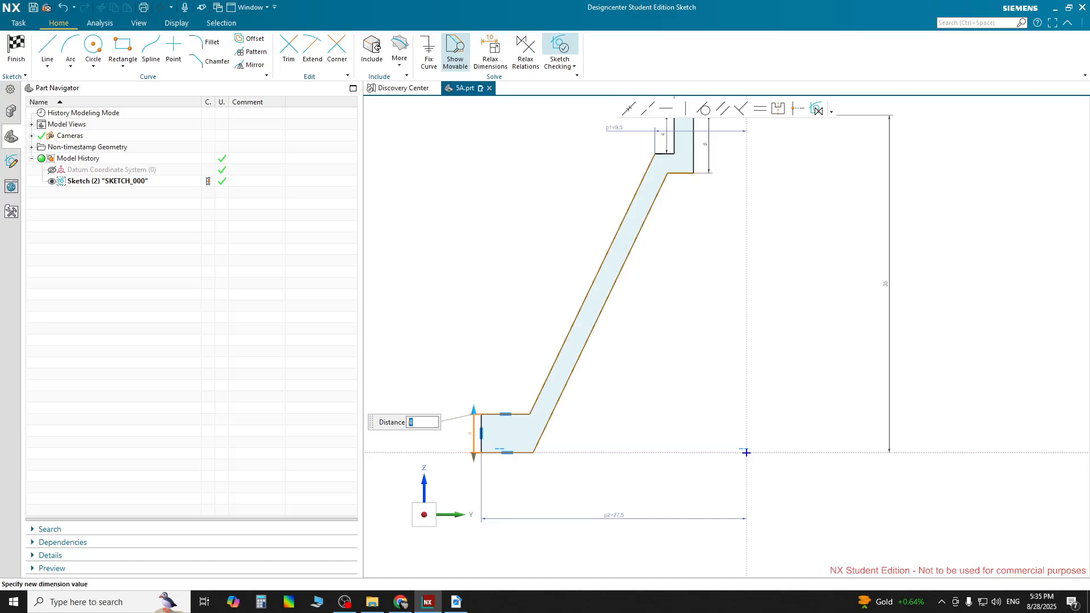
{"action": "key", "text": "Return"}
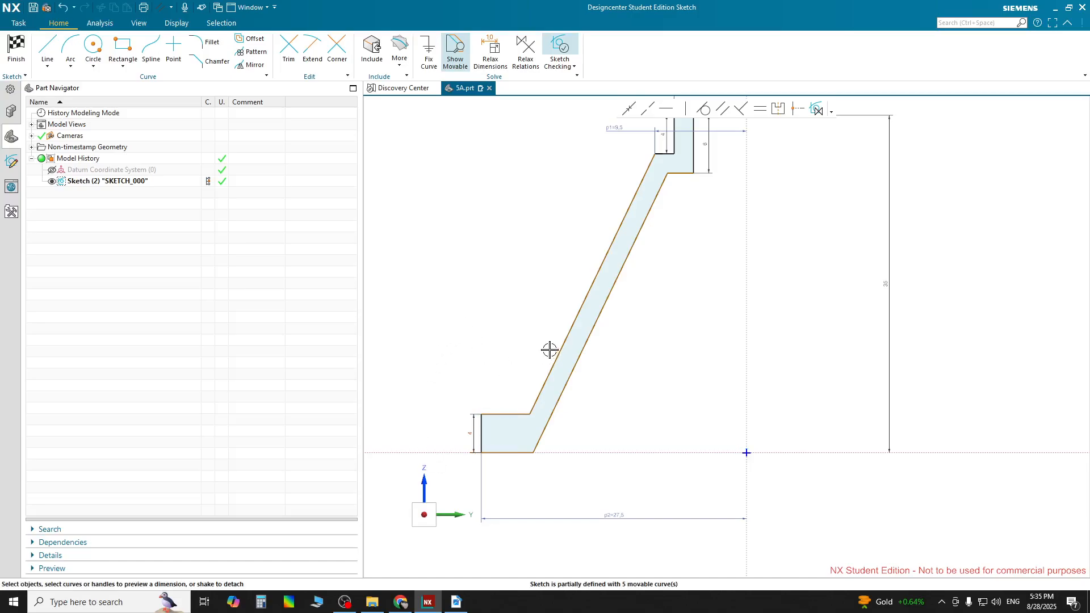
Dimension the angle between the outer slanted cone line and the vertical axis as 21.3°
{"action": "scroll", "coordinate": [549, 349], "scroll_direction": "up", "scroll_amount": 1}
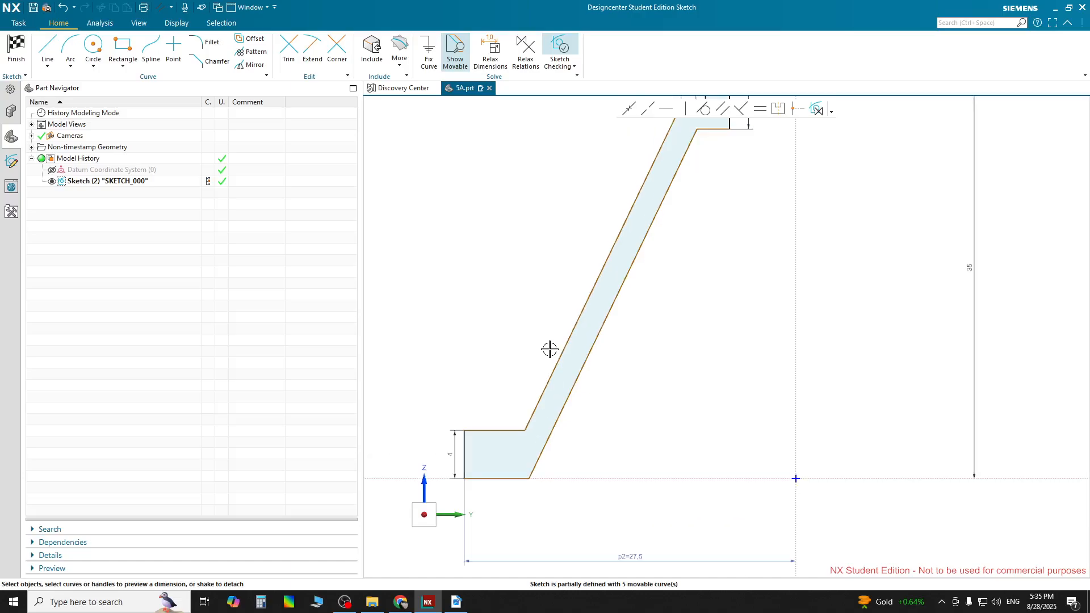
{"action": "scroll", "coordinate": [549, 350], "scroll_direction": "down", "scroll_amount": 2}
{"action": "scroll", "coordinate": [671, 188], "scroll_direction": "up", "scroll_amount": 1}
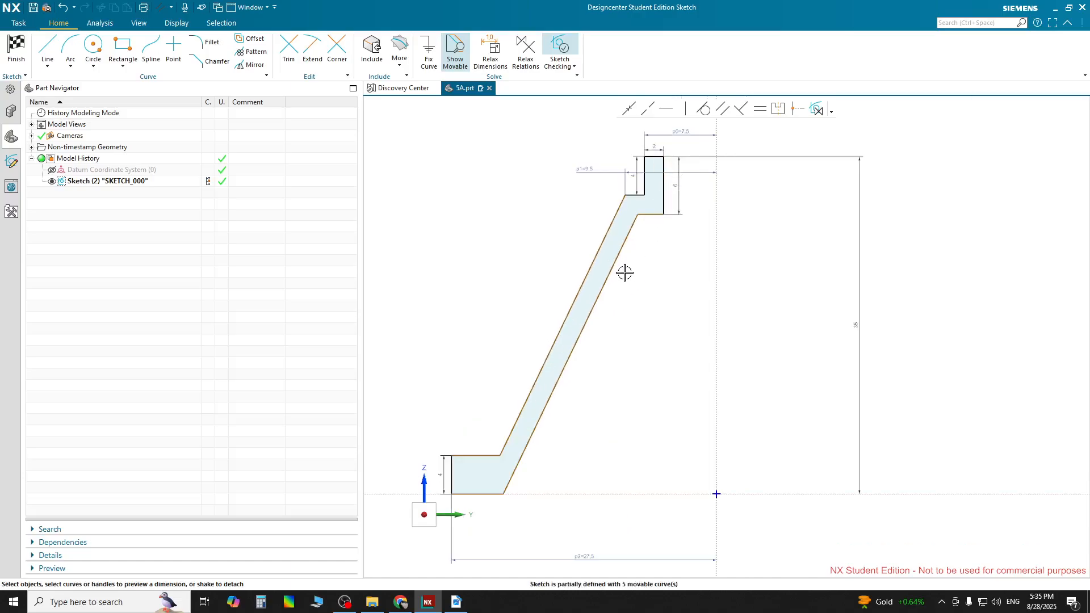
{"action": "left_click", "coordinate": [607, 279]}
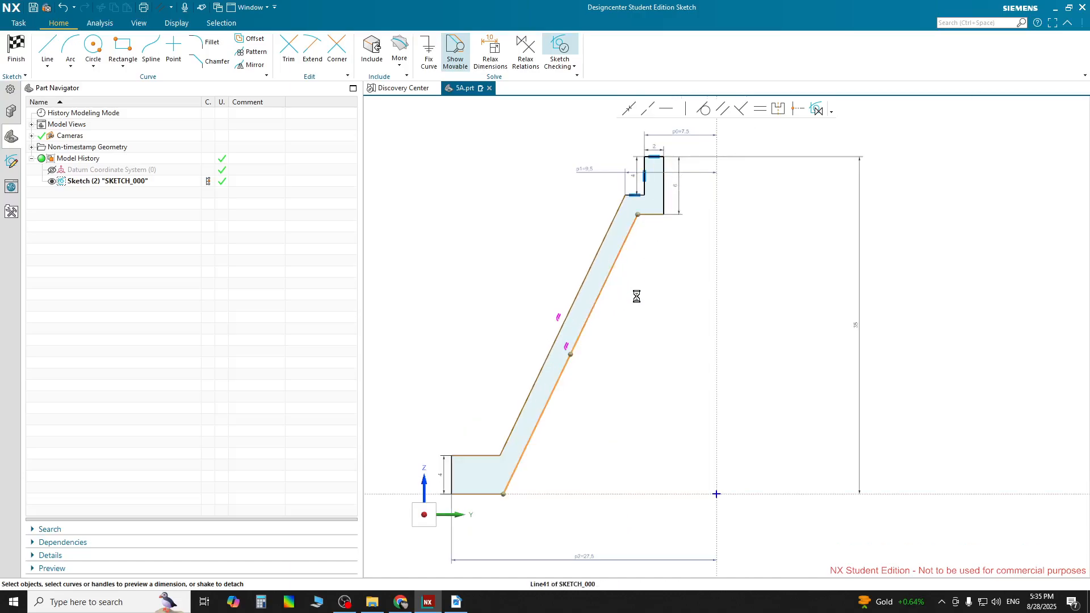
{"action": "left_click", "coordinate": [513, 280]}
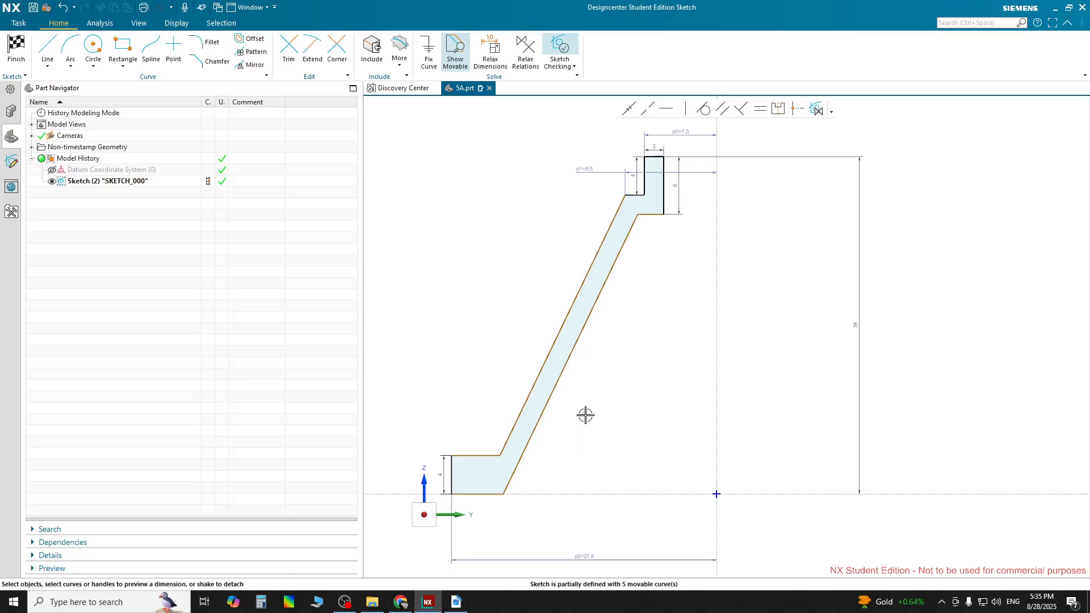
{"action": "left_click", "coordinate": [570, 320]}
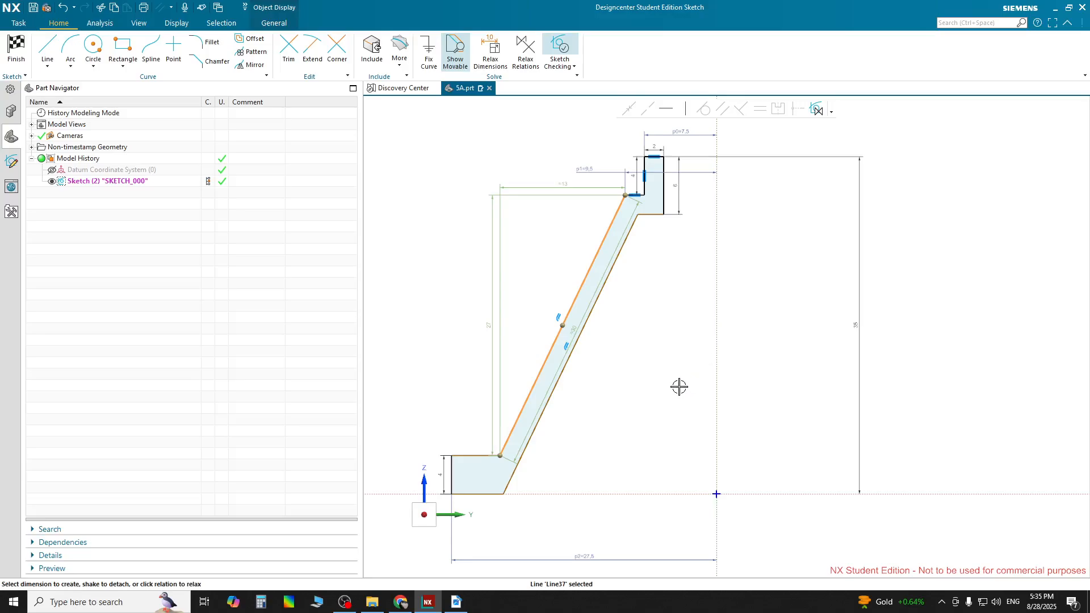
{"action": "left_click", "coordinate": [717, 365]}
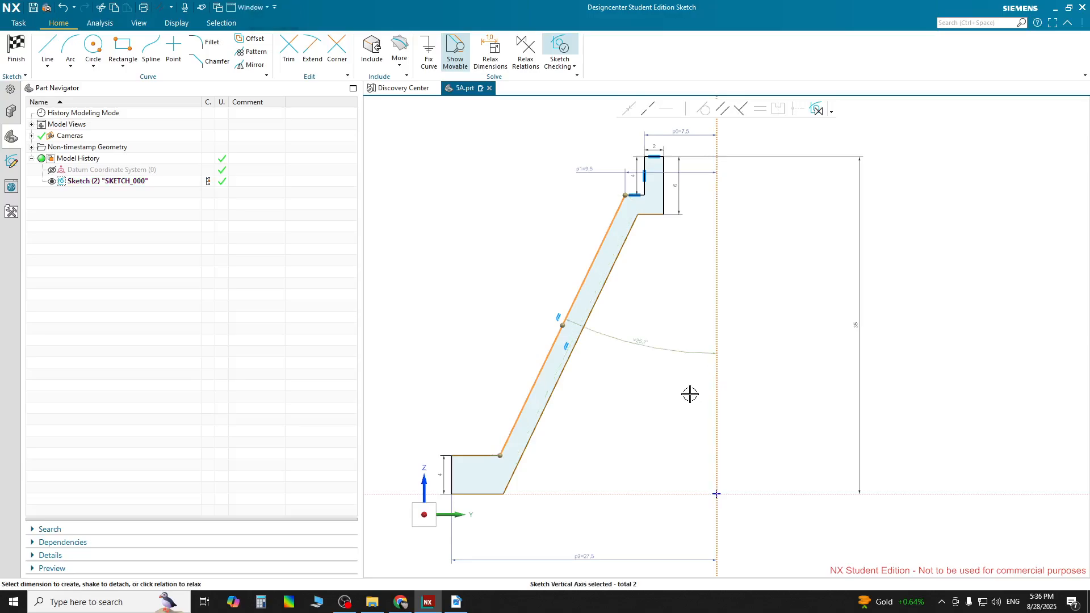
{"action": "left_click", "coordinate": [649, 345]}
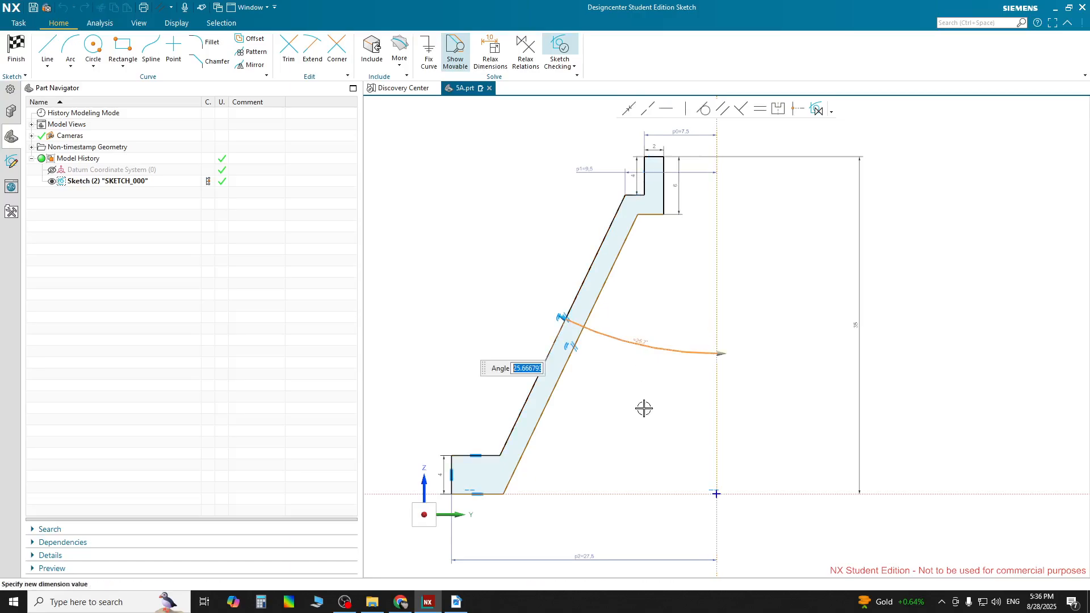
{"action": "type", "text": "21.3"}
{"action": "key", "text": "Return"}
{"action": "left_click", "coordinate": [474, 366]}
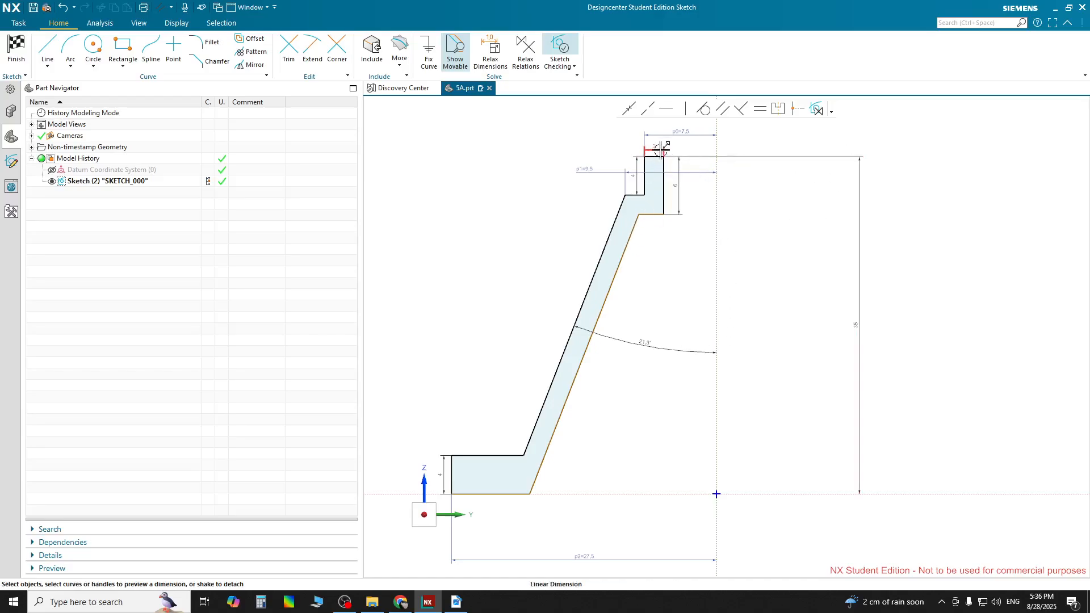
Examine the sketch's remaining movable inner edges by previewing dimensions on the inner cone lines
{"action": "scroll", "coordinate": [660, 150], "scroll_direction": "up", "scroll_amount": 5}
{"action": "mouse_move", "coordinate": [647, 162]}
{"action": "left_mouse_down"}
{"action": "mouse_move", "coordinate": [793, 166]}
{"action": "mouse_move", "coordinate": [790, 154]}
{"action": "left_mouse_up"}
{"action": "scroll", "coordinate": [771, 214], "scroll_direction": "down", "scroll_amount": 6}
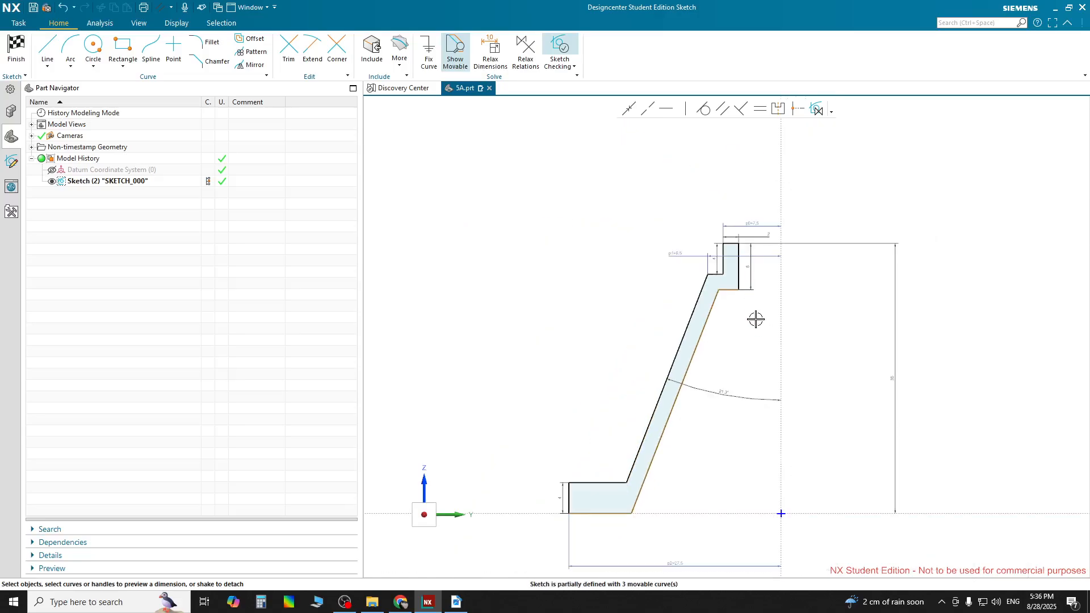
{"action": "middle_click_drag", "start_coordinate": [759, 330], "coordinate": [756, 267], "text": "shift"}
{"action": "scroll", "coordinate": [606, 444], "scroll_direction": "up", "scroll_amount": 2}
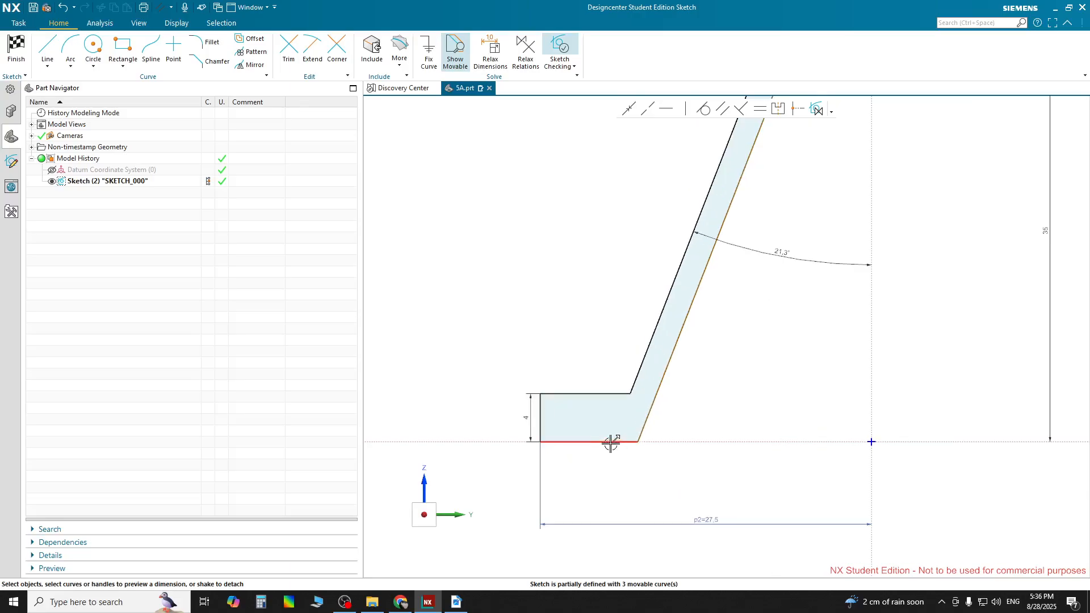
{"action": "scroll", "coordinate": [717, 363], "scroll_direction": "down", "scroll_amount": 2}
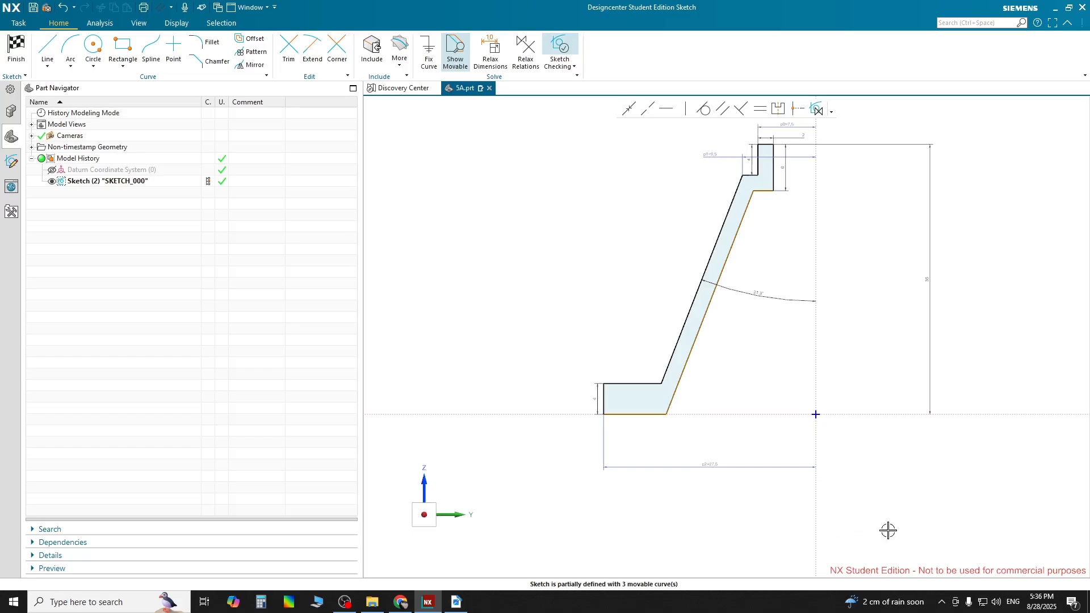
{"action": "scroll", "coordinate": [680, 391], "scroll_direction": "up", "scroll_amount": 1}
{"action": "scroll", "coordinate": [680, 392], "scroll_direction": "up", "scroll_amount": 1}
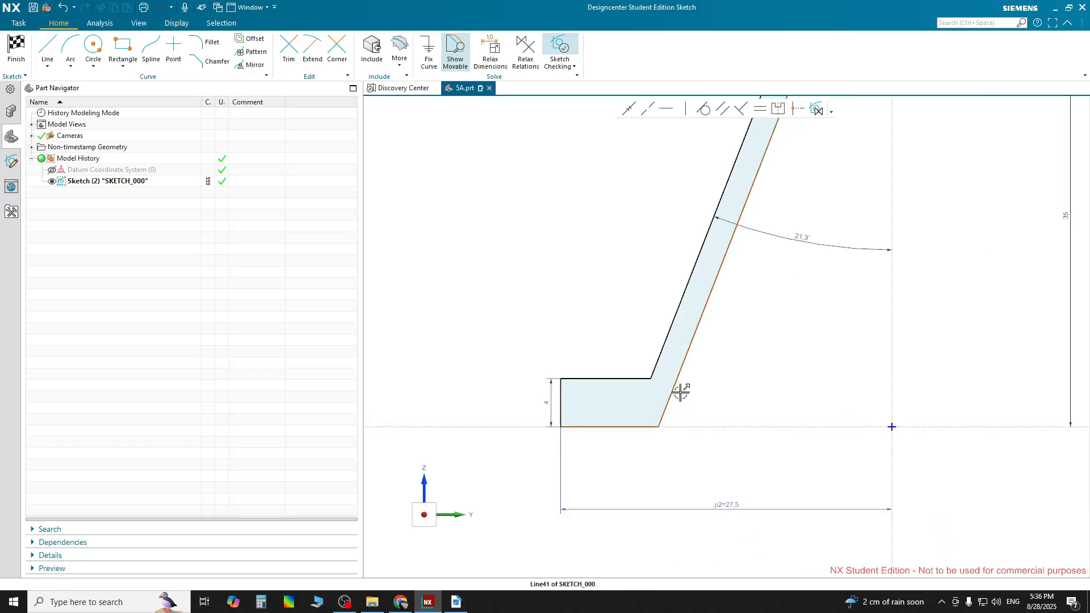
{"action": "scroll", "coordinate": [723, 339], "scroll_direction": "down", "scroll_amount": 1}
{"action": "scroll", "coordinate": [722, 338], "scroll_direction": "down", "scroll_amount": 1}
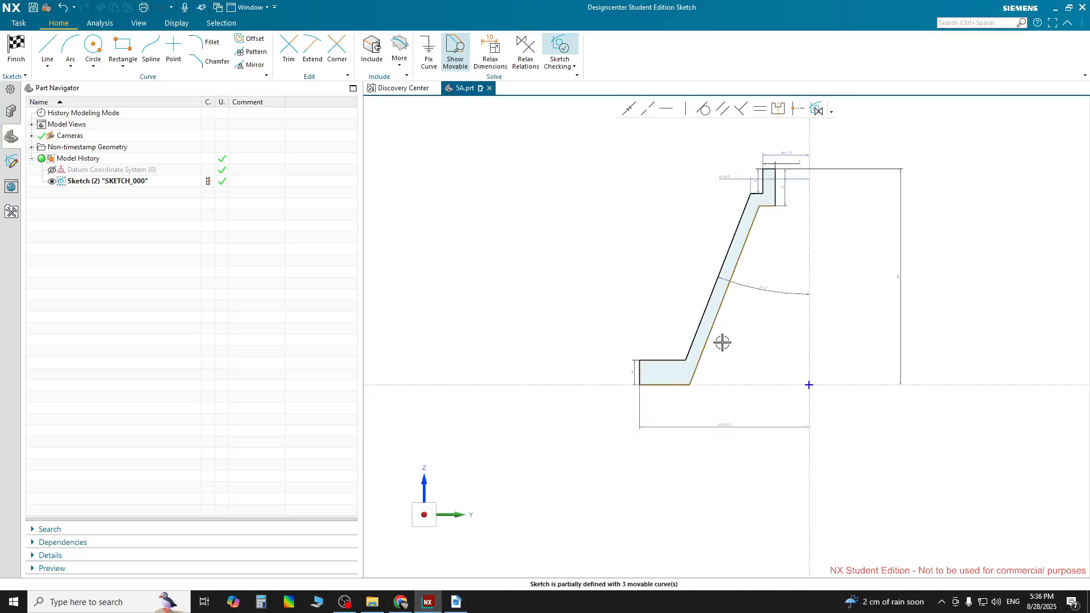
{"action": "scroll", "coordinate": [776, 202], "scroll_direction": "up", "scroll_amount": 1}
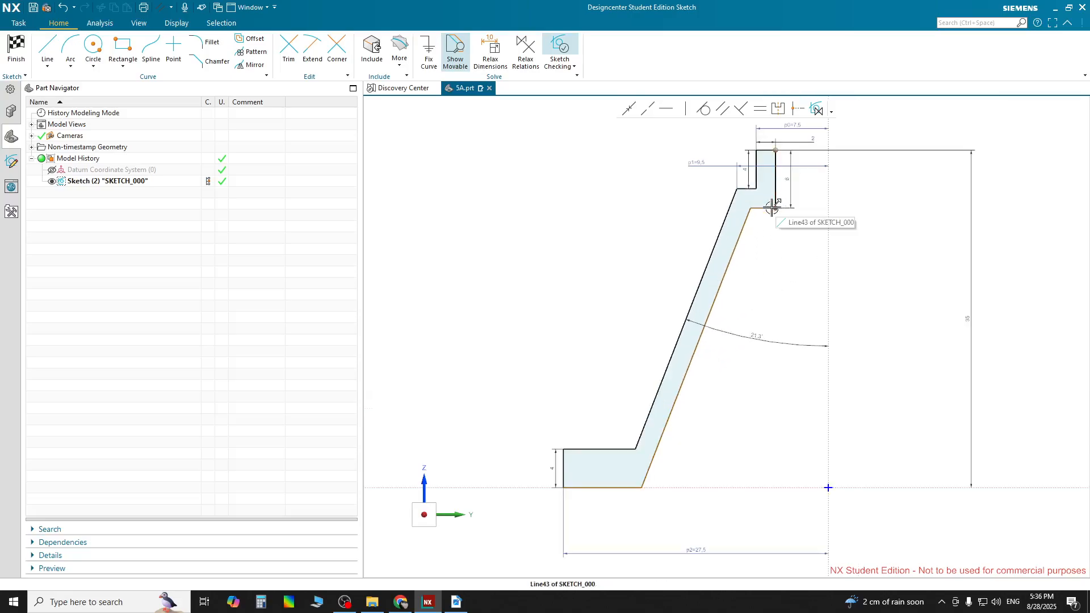
{"action": "left_click", "coordinate": [764, 210]}
{"action": "scroll", "coordinate": [765, 214], "scroll_direction": "up", "scroll_amount": 2}
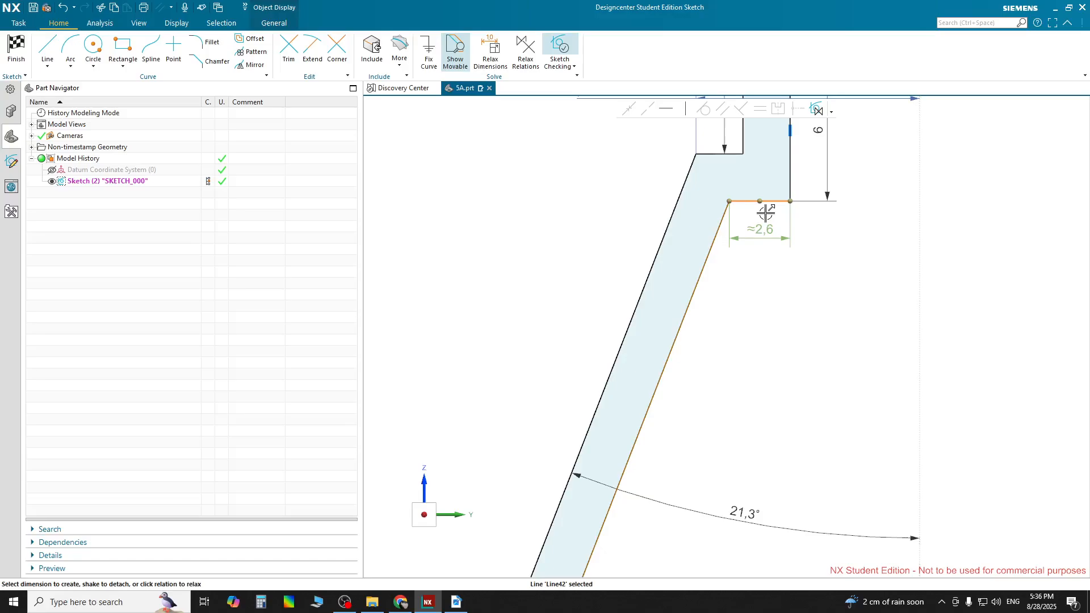
{"action": "scroll", "coordinate": [766, 210], "scroll_direction": "down", "scroll_amount": 1}
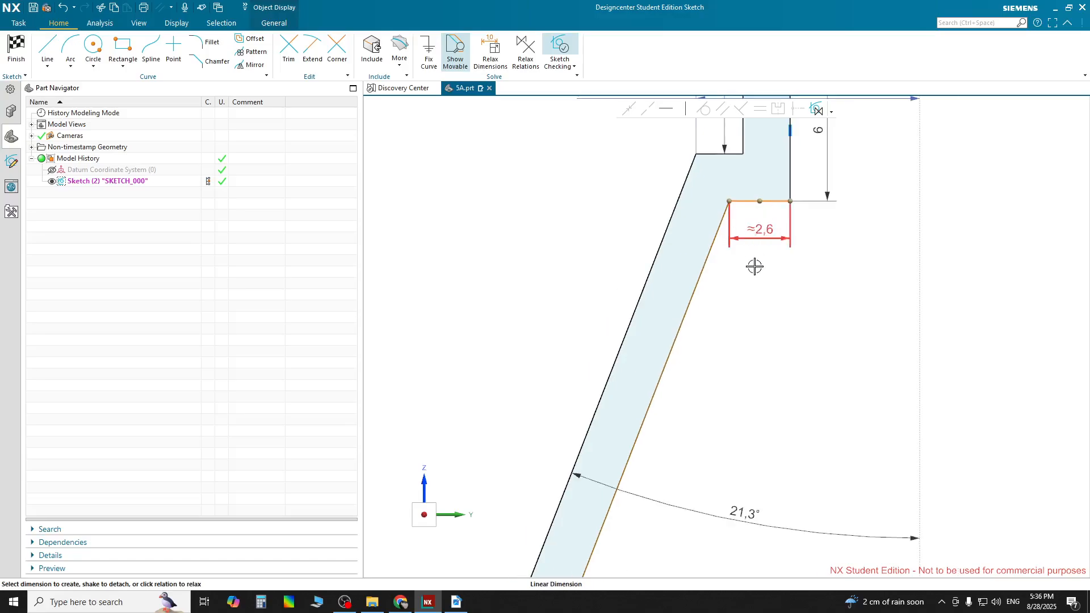
{"action": "key", "text": "Escape"}
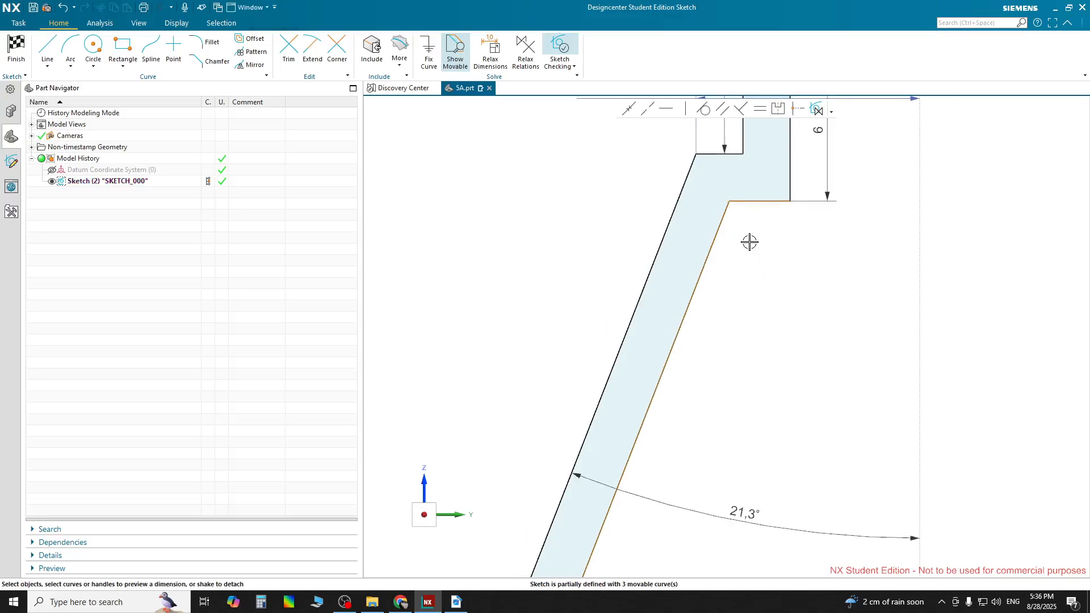
{"action": "left_click", "coordinate": [713, 242]}
{"action": "scroll", "coordinate": [736, 286], "scroll_direction": "down", "scroll_amount": 3}
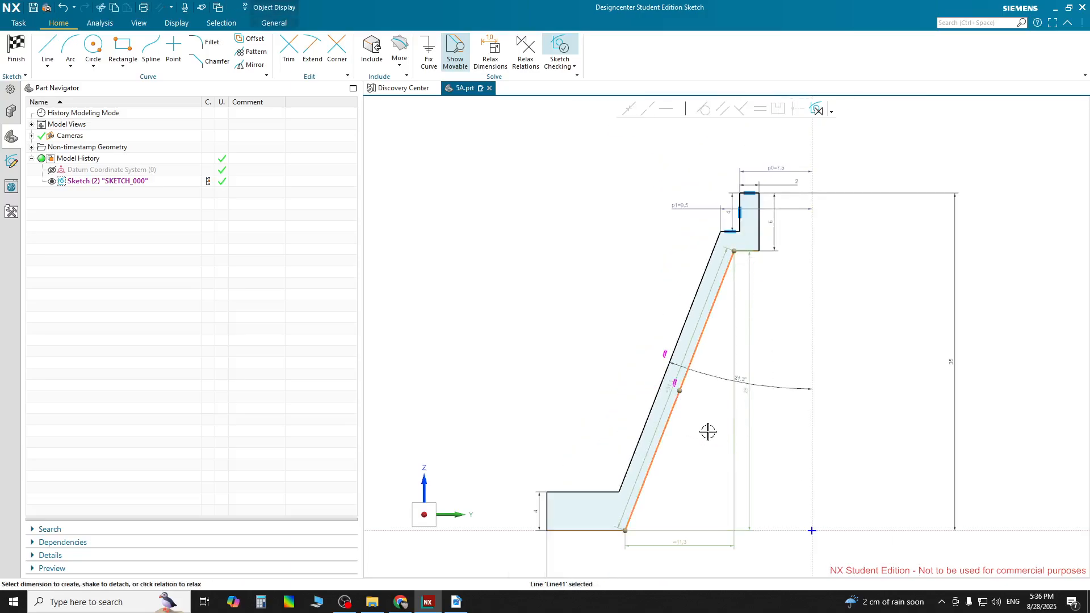
{"action": "key", "text": "Escape"}
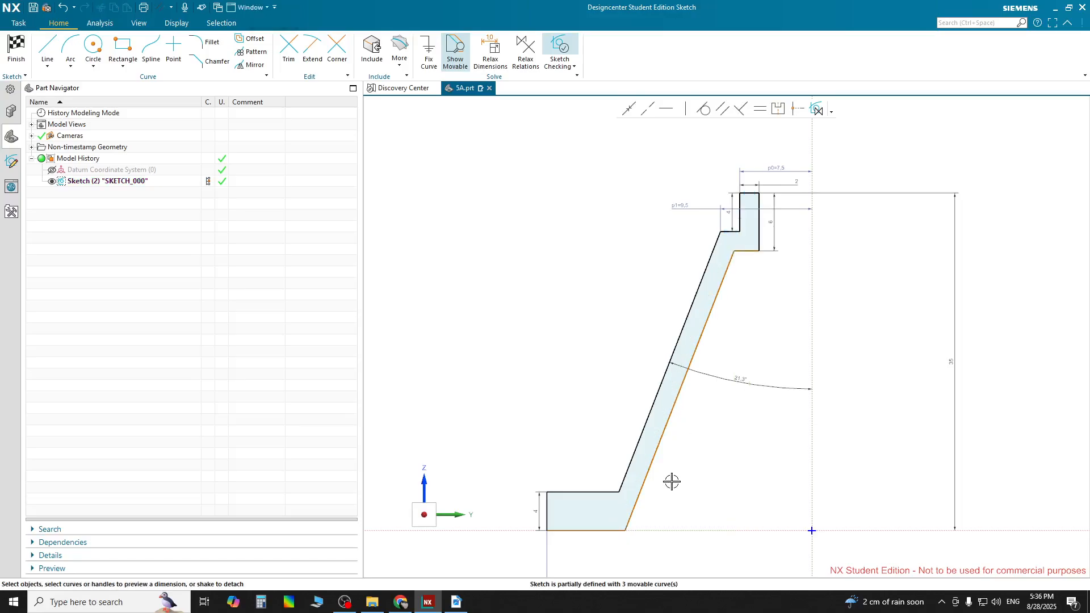
Dimension the length of the flange's bottom edge
{"action": "scroll", "coordinate": [596, 533], "scroll_direction": "up", "scroll_amount": 1}
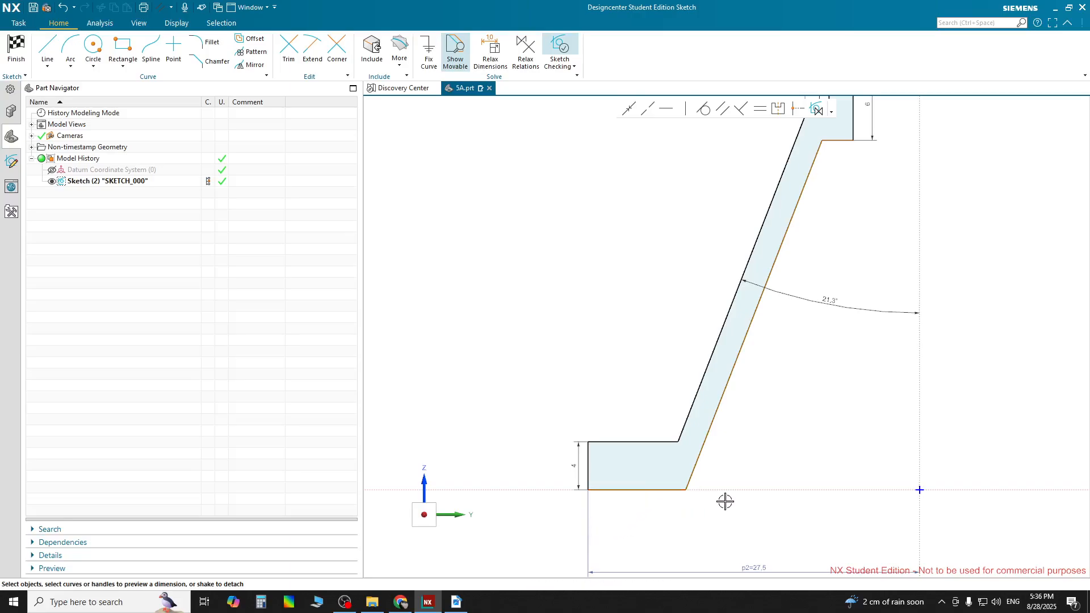
{"action": "scroll", "coordinate": [725, 500], "scroll_direction": "down", "scroll_amount": 1}
{"action": "left_click", "coordinate": [658, 492]}
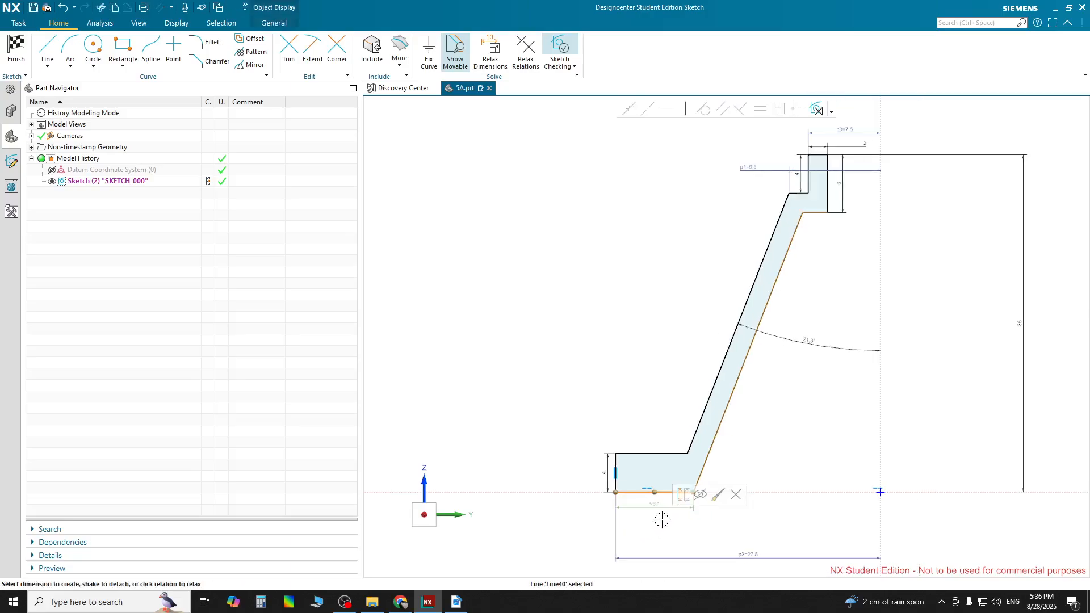
{"action": "left_click", "coordinate": [659, 508]}
{"action": "left_click", "coordinate": [714, 527]}
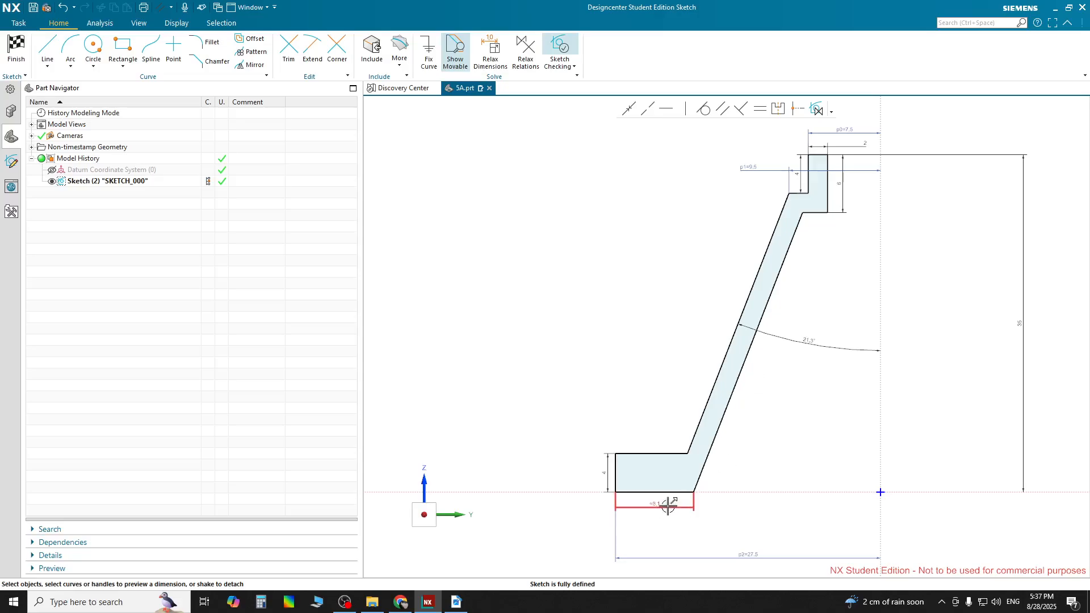
{"action": "scroll", "coordinate": [701, 501], "scroll_direction": "down", "scroll_amount": 1}
Switch to the PDF drawing and check the cone's angle and flange dimensions
{"action": "left_click", "coordinate": [456, 601]}
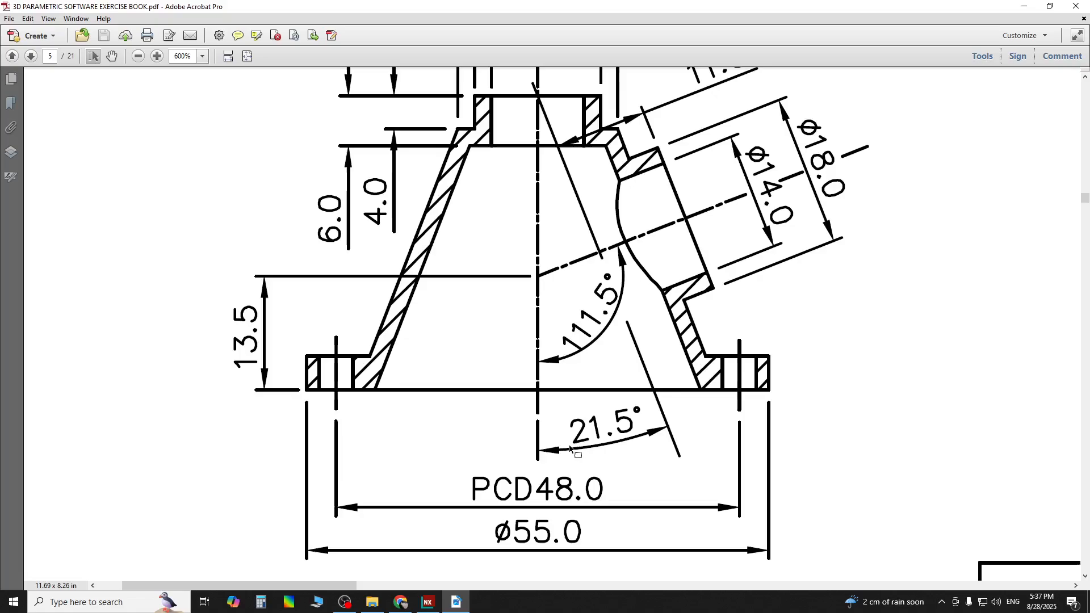
{"action": "scroll", "coordinate": [570, 448], "scroll_direction": "down", "scroll_amount": 1}
{"action": "scroll", "coordinate": [568, 442], "scroll_direction": "up", "scroll_amount": 2}
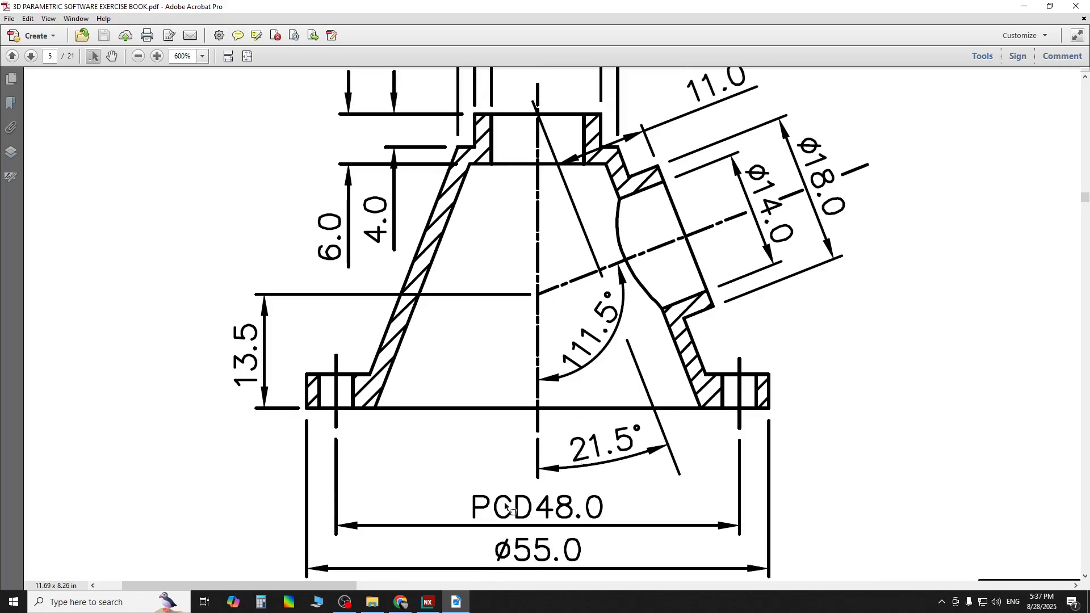
Return to NX and undo the last three sketch changes
{"action": "left_click", "coordinate": [428, 602]}
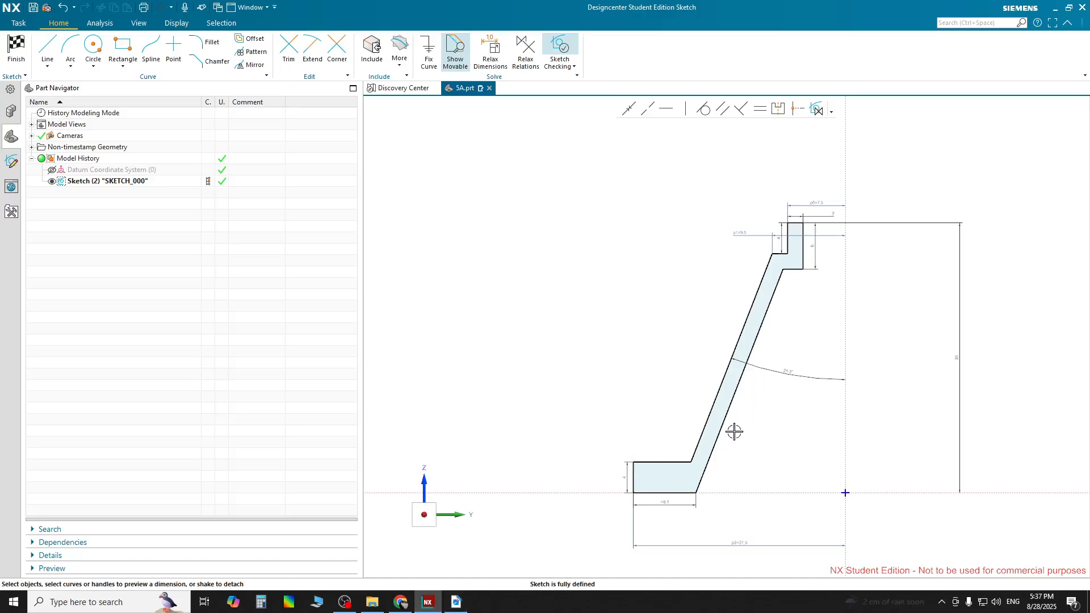
{"action": "key", "text": "ctrl+z"}
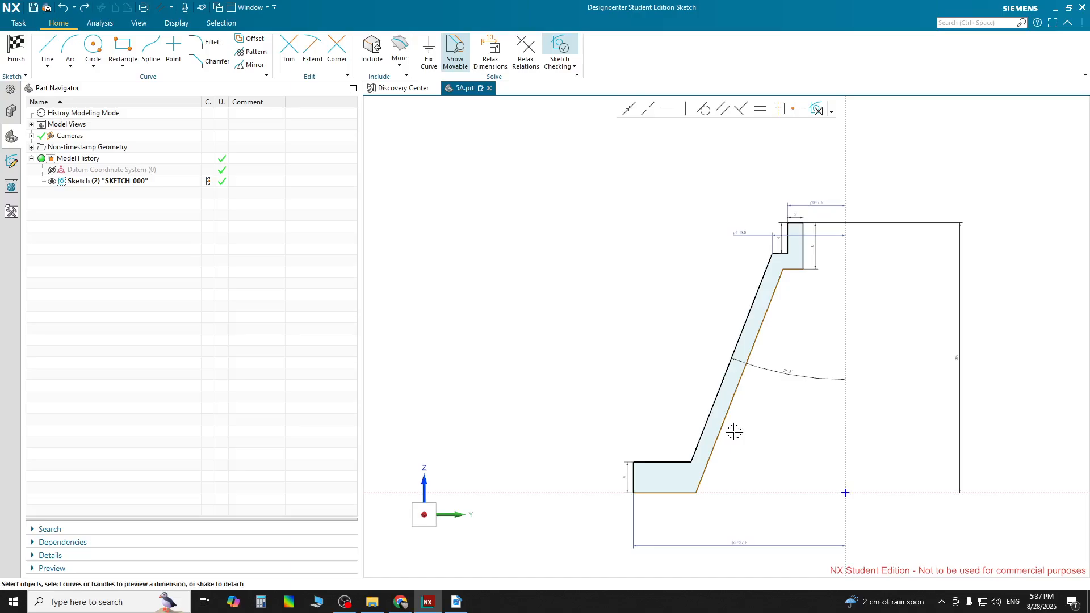
{"action": "key", "text": "ctrl+z"}
{"action": "key", "text": "ctrl+z"}
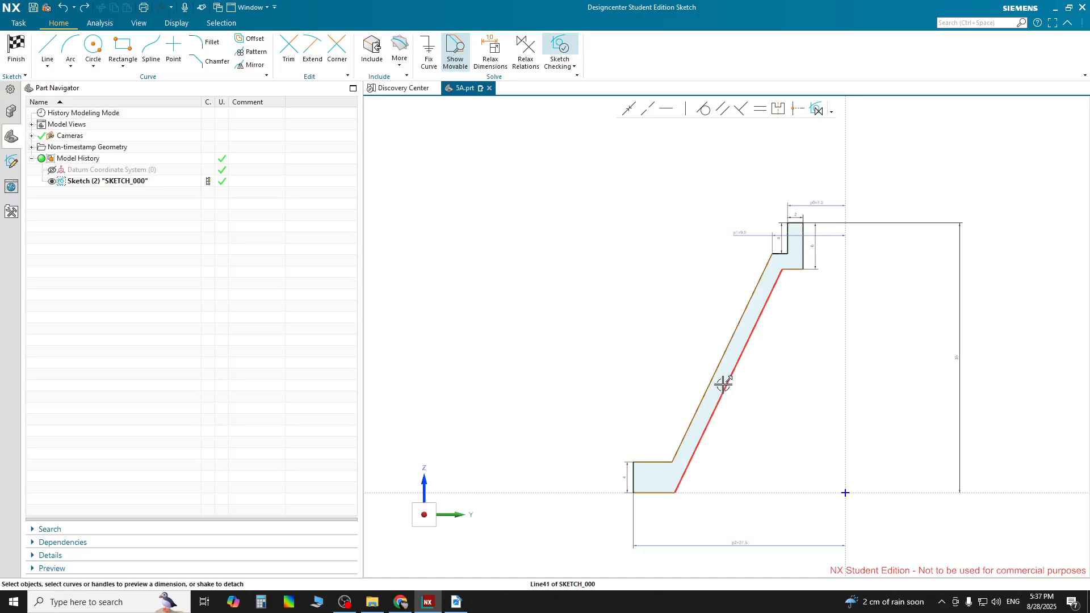
Dimension the angle between the inner slanted cone line and the vertical axis as 21.3°
{"action": "left_click", "coordinate": [713, 416]}
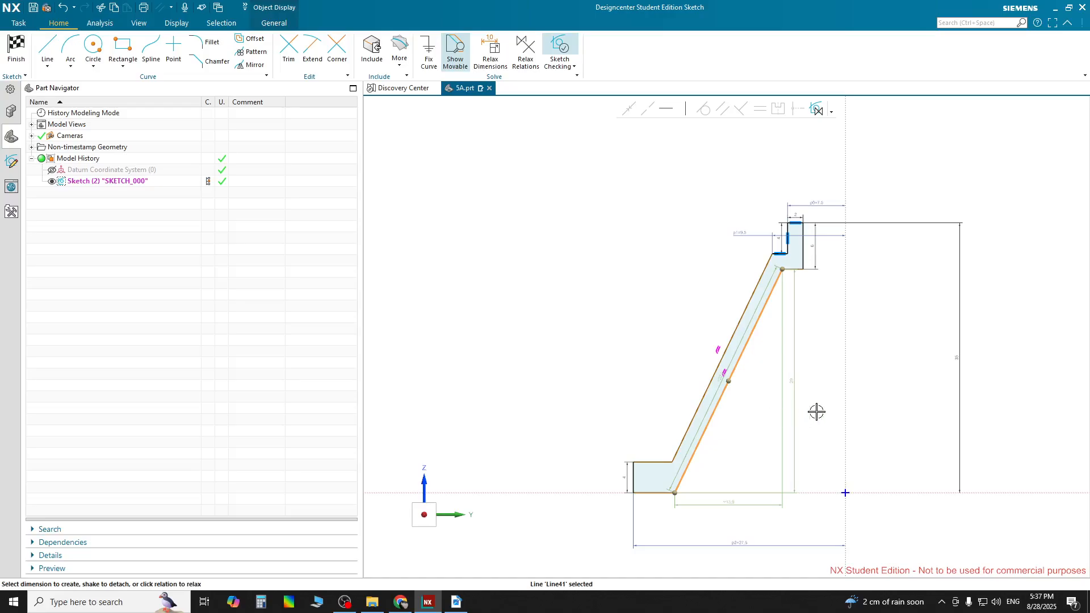
{"action": "left_click", "coordinate": [844, 411]}
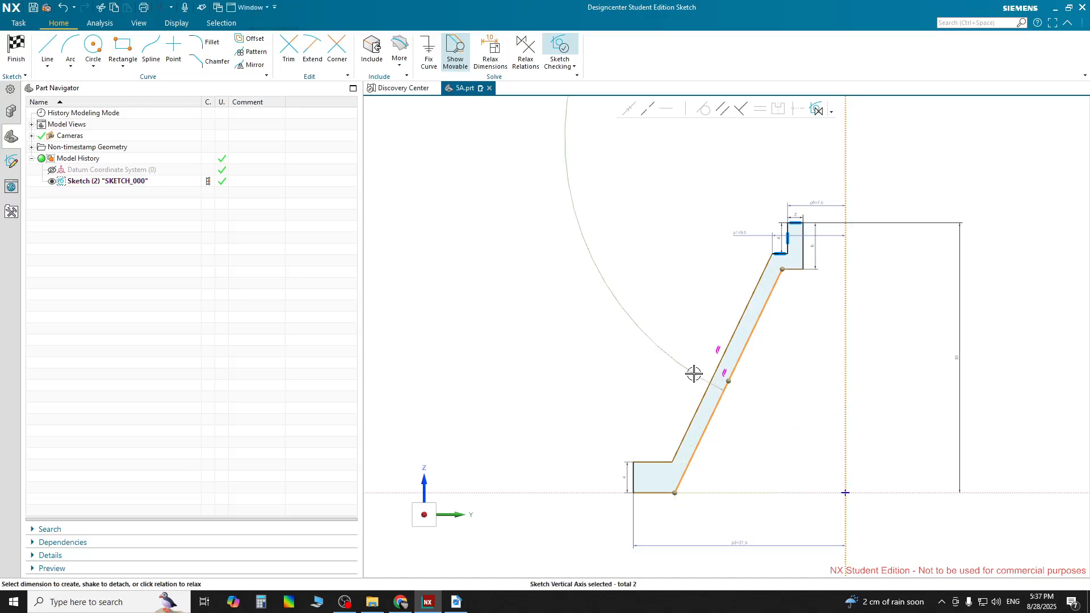
{"action": "left_click_drag", "start_coordinate": [693, 373], "coordinate": [790, 438]}
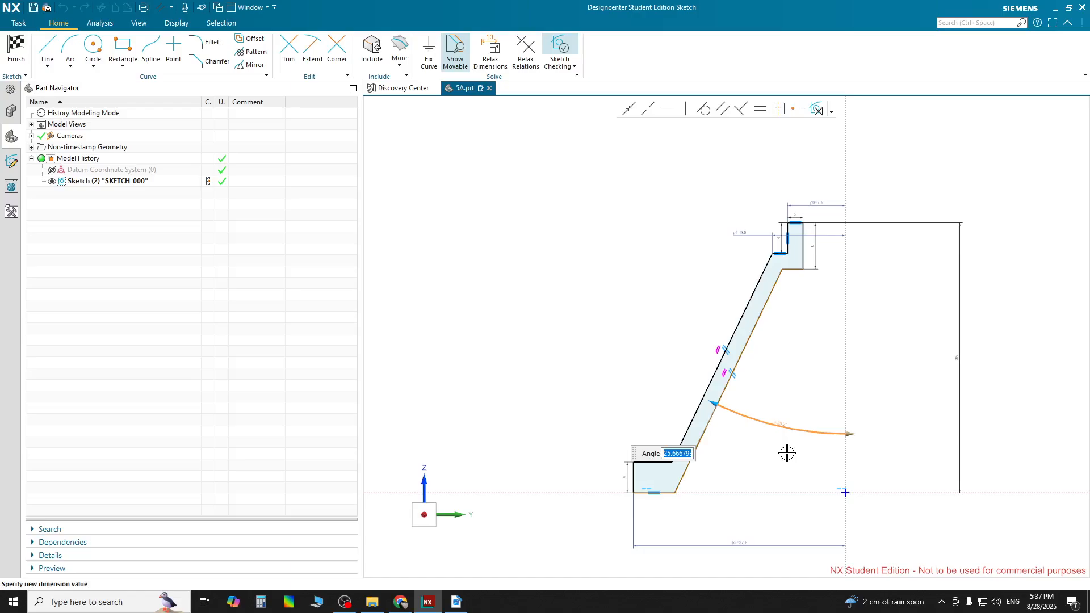
{"action": "type", "text": "21.3"}
{"action": "key", "text": "Return"}
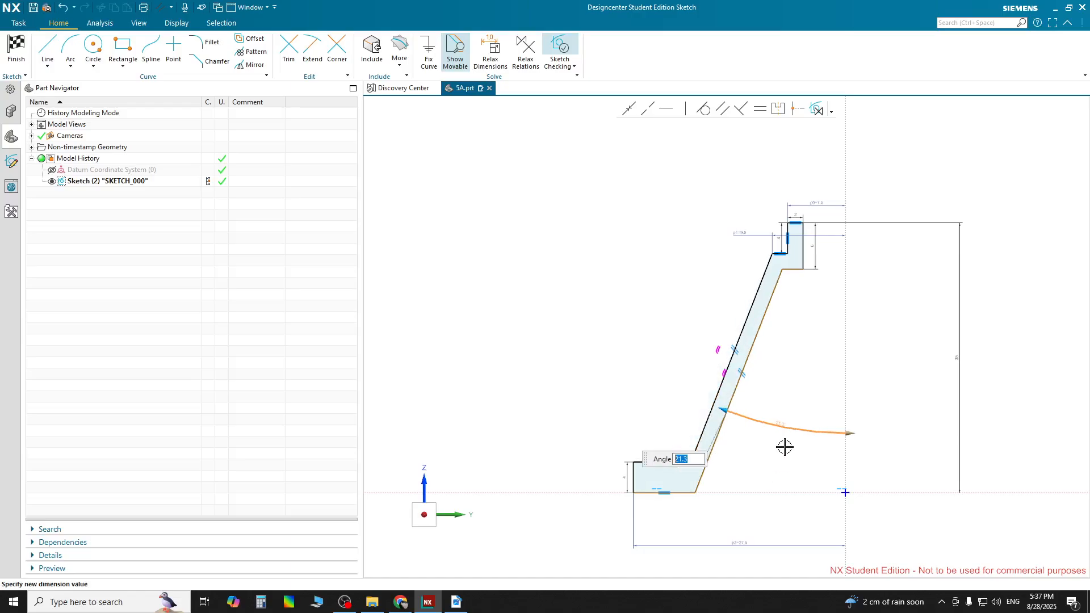
{"action": "left_click", "coordinate": [681, 375]}
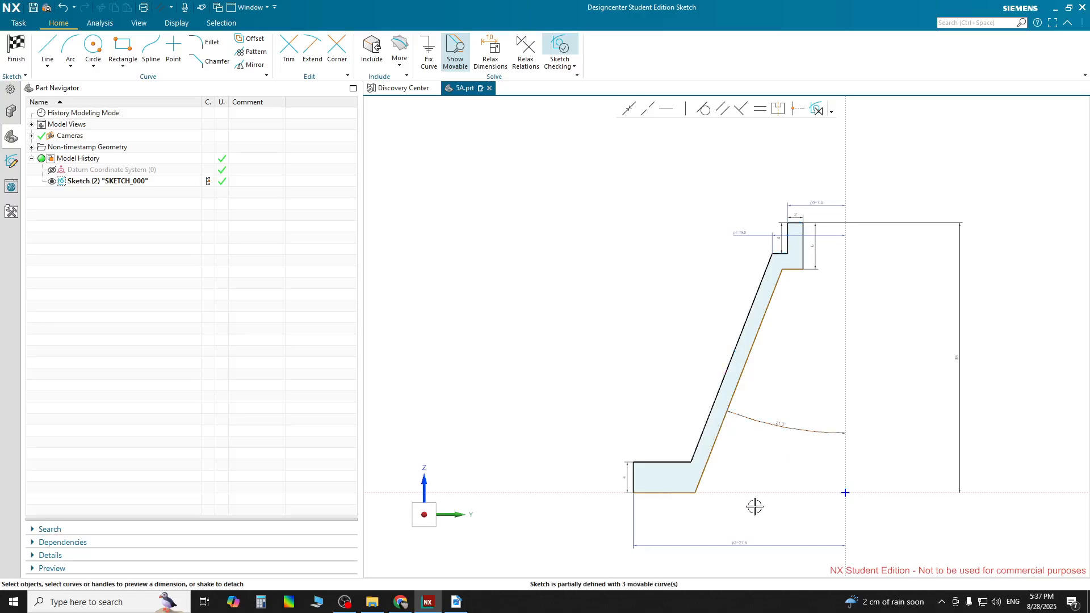
Replace the cone's angle dimension with a 21.3° angle between the outer slanted line and the vertical axis
{"action": "scroll", "coordinate": [754, 521], "scroll_direction": "up", "scroll_amount": 1}
{"action": "scroll", "coordinate": [755, 521], "scroll_direction": "up", "scroll_amount": 1}
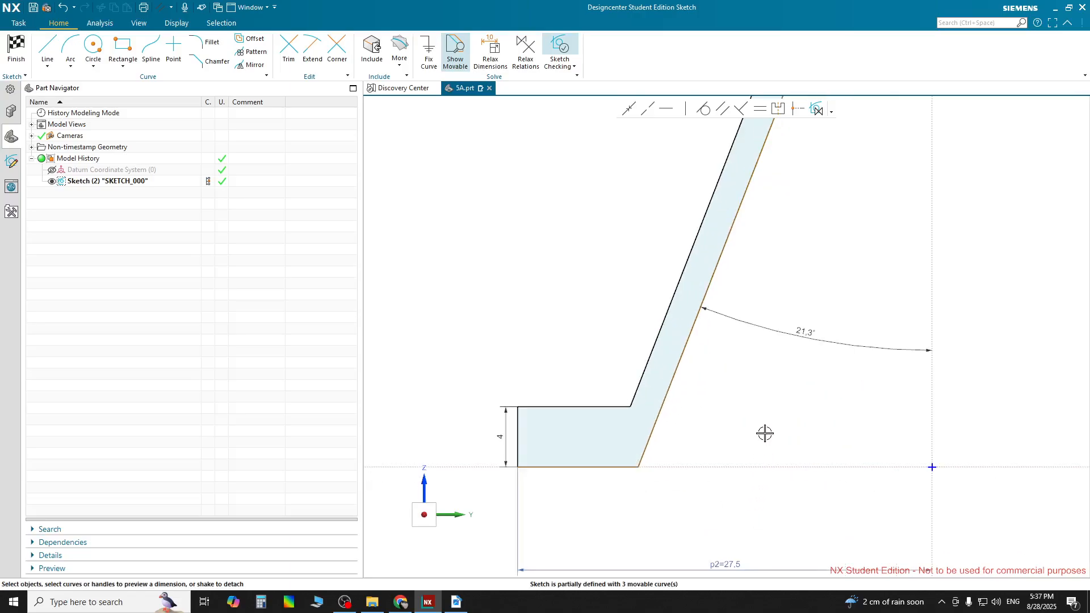
{"action": "scroll", "coordinate": [764, 433], "scroll_direction": "down", "scroll_amount": 1}
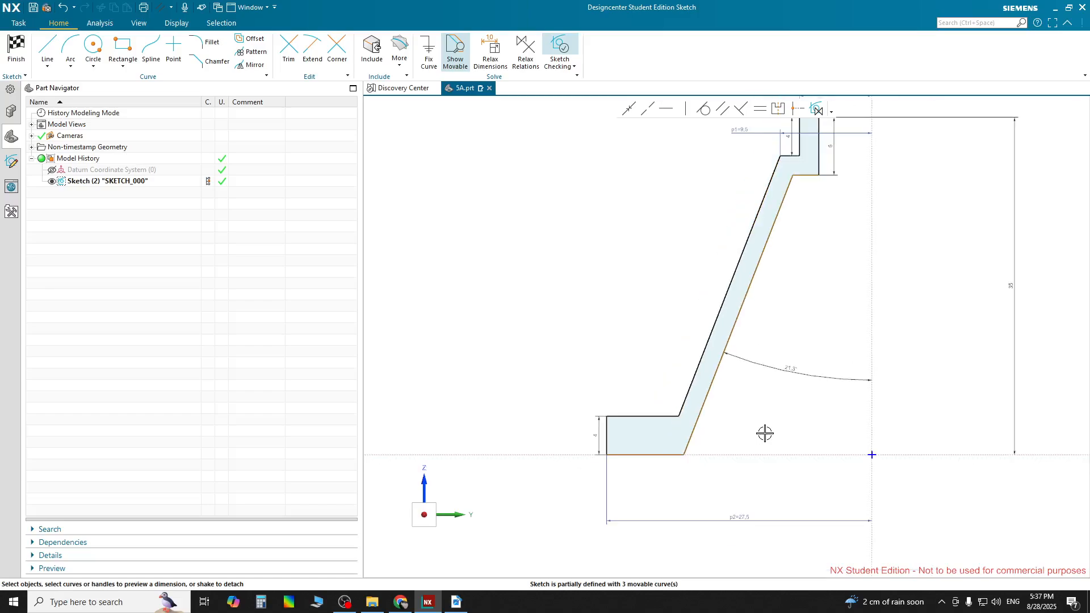
{"action": "left_click", "coordinate": [765, 372]}
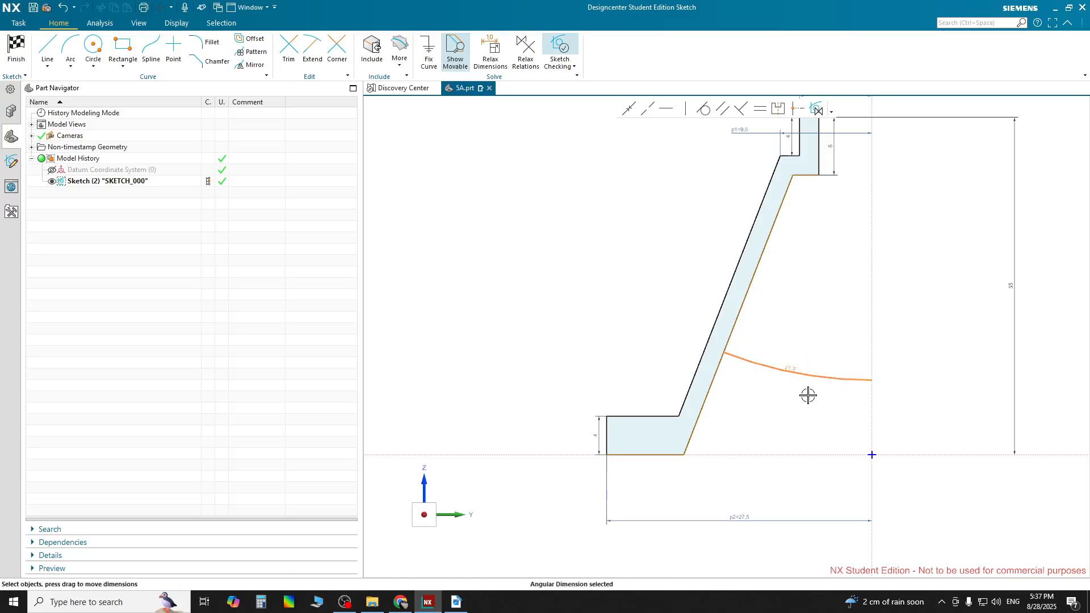
{"action": "key", "text": "Delete"}
{"action": "left_click", "coordinate": [711, 329]}
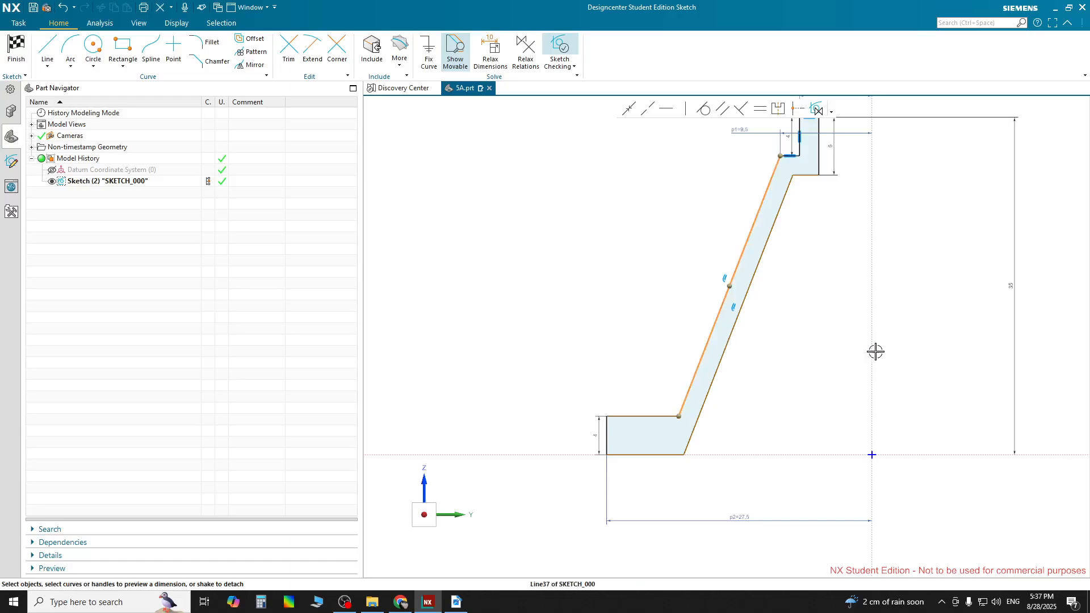
{"action": "left_click", "coordinate": [871, 350]}
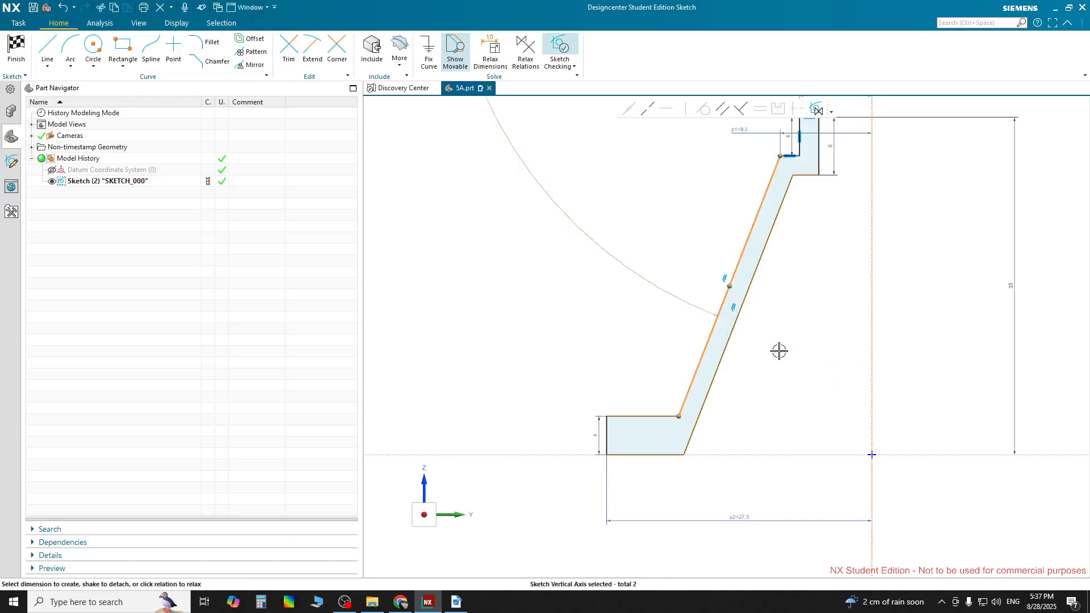
{"action": "key", "text": "d"}
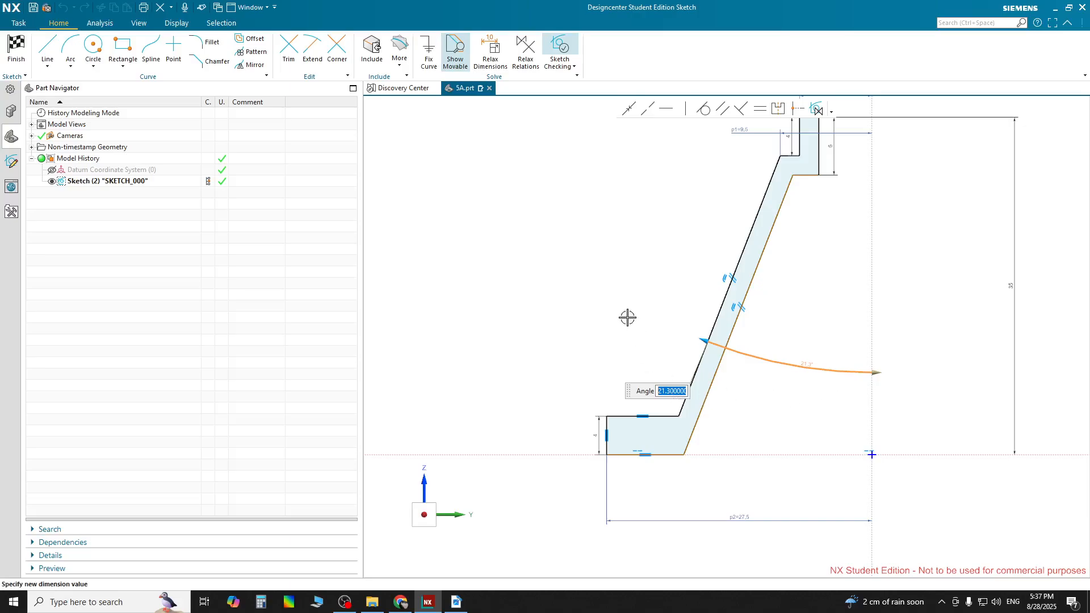
{"action": "key", "text": "Return"}
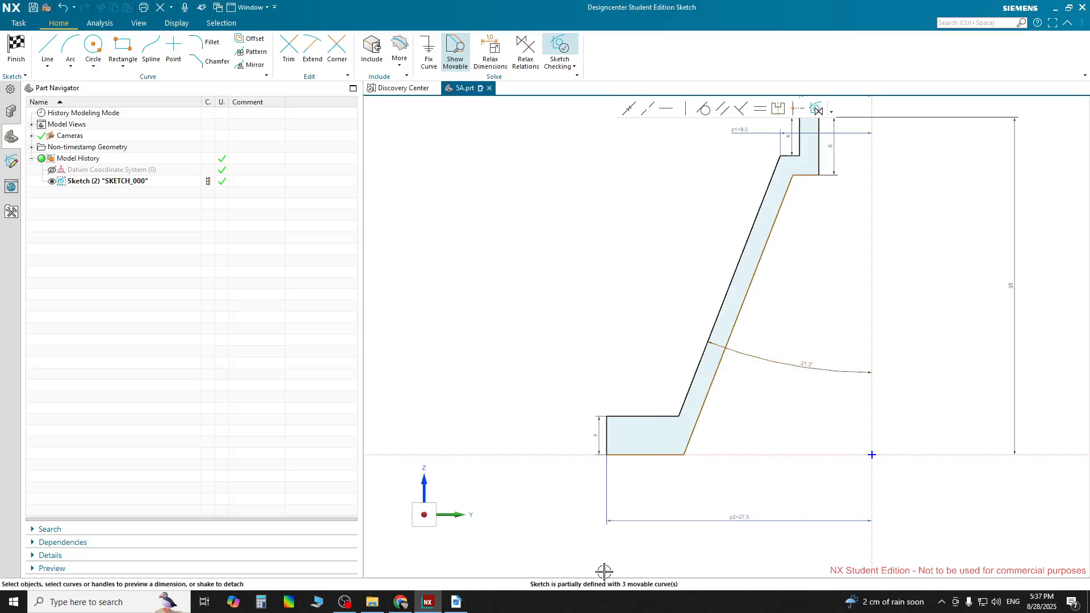
Switch to the PDF drawing and examine sections AA and BB for the neck, cone angle and flange dimensions
{"action": "left_click", "coordinate": [457, 602]}
{"action": "right_click", "coordinate": [456, 602]}
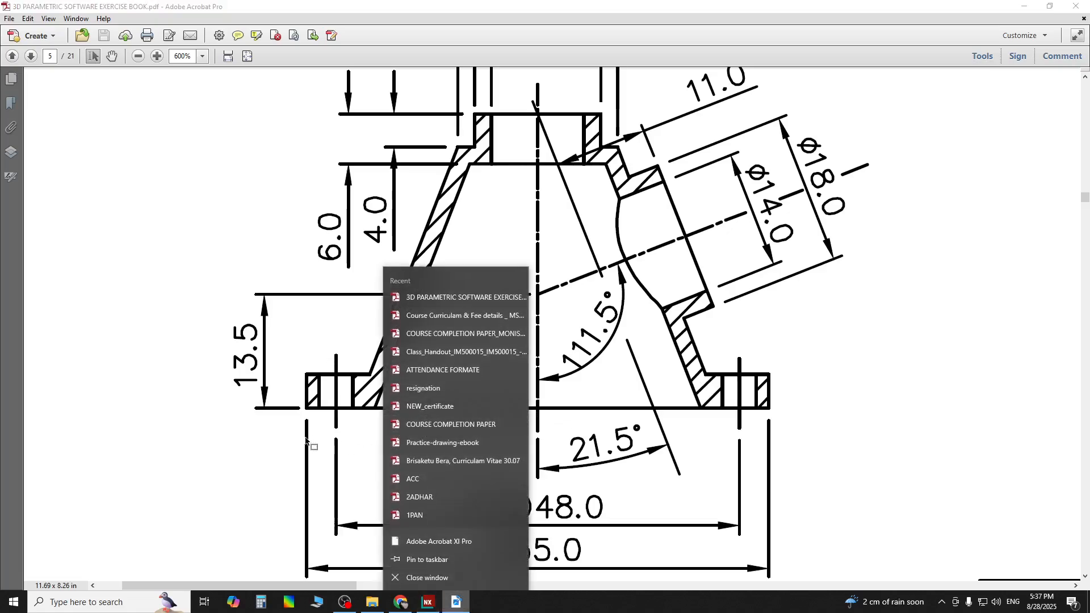
{"action": "left_click", "coordinate": [287, 395]}
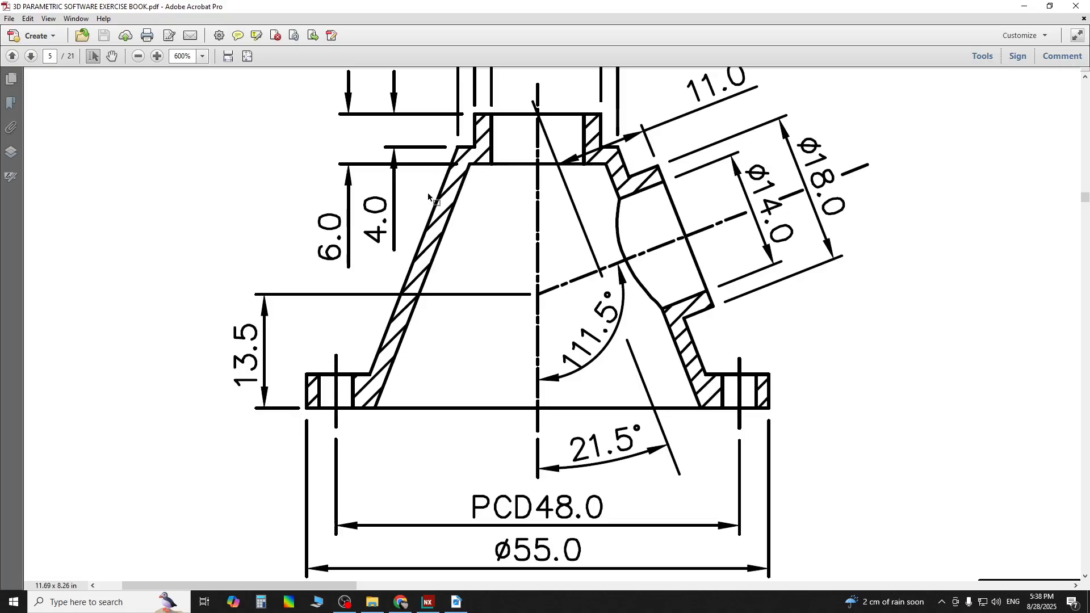
{"action": "scroll", "coordinate": [429, 196], "scroll_direction": "up", "scroll_amount": 3}
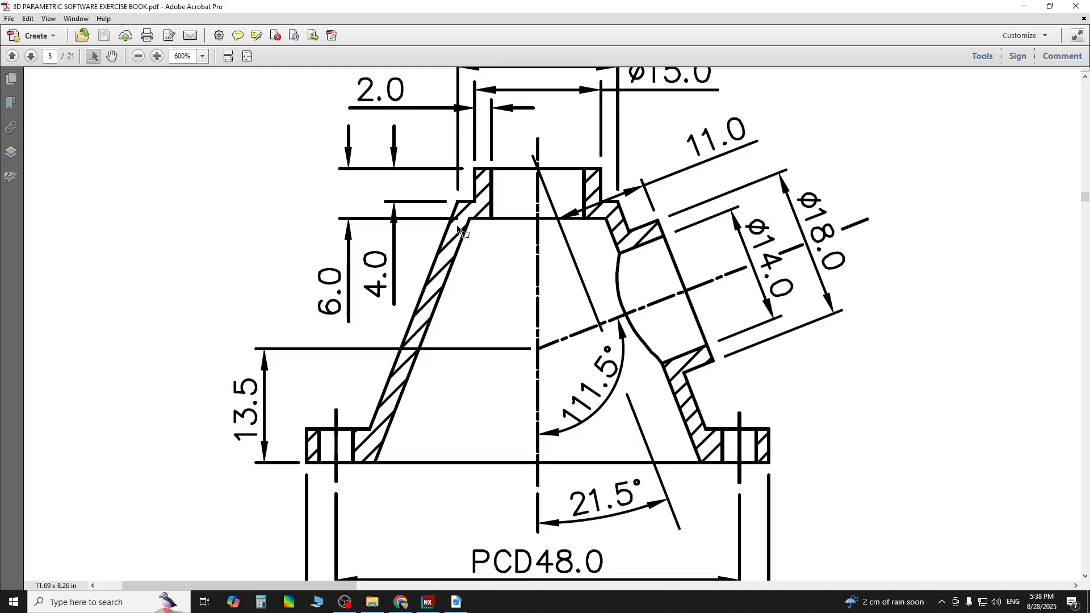
{"action": "scroll", "coordinate": [459, 225], "scroll_direction": "up", "scroll_amount": 1}
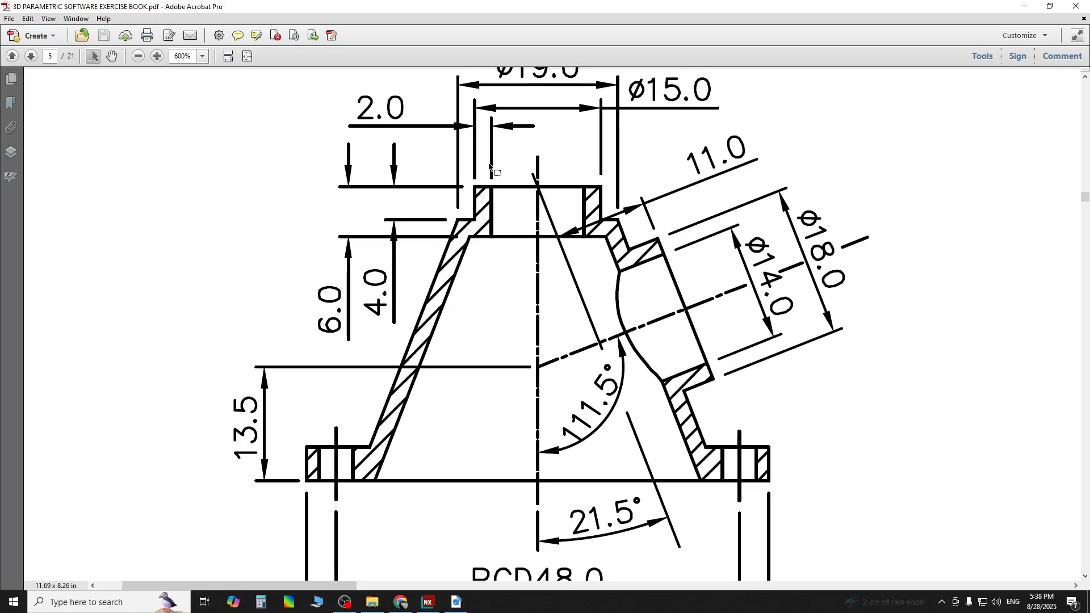
{"action": "scroll", "coordinate": [487, 173], "scroll_direction": "up", "scroll_amount": 1}
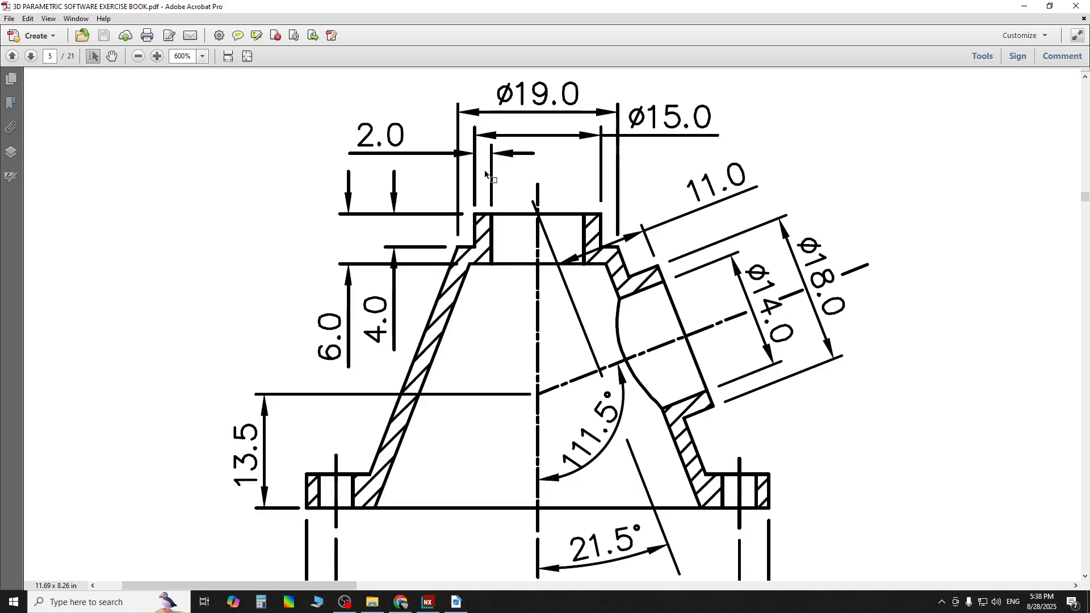
{"action": "scroll", "coordinate": [461, 275], "scroll_direction": "down", "scroll_amount": 3}
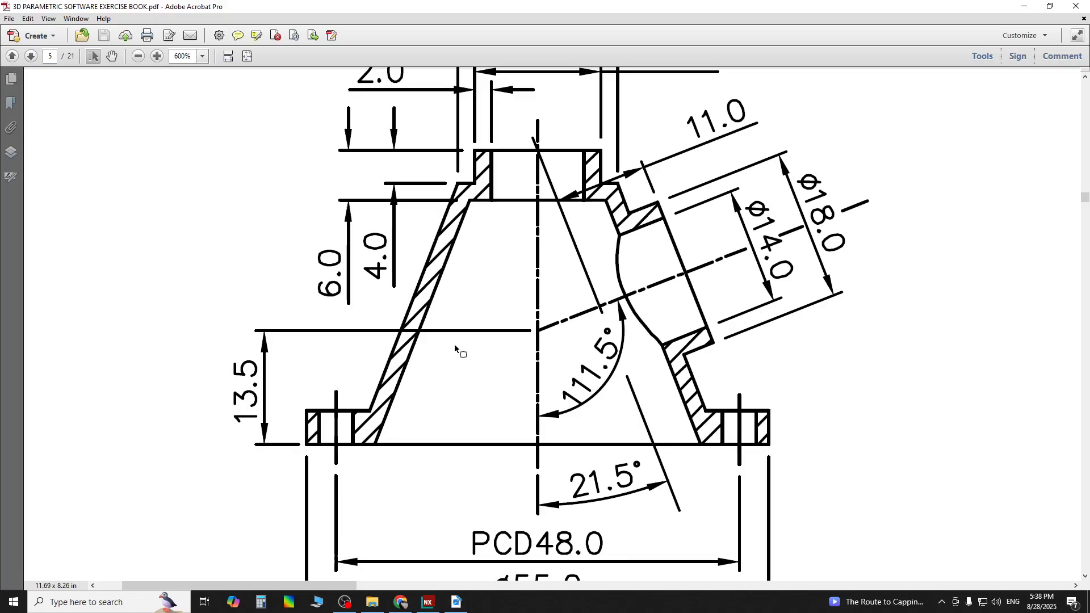
{"action": "scroll", "coordinate": [454, 344], "scroll_direction": "down", "scroll_amount": 1}
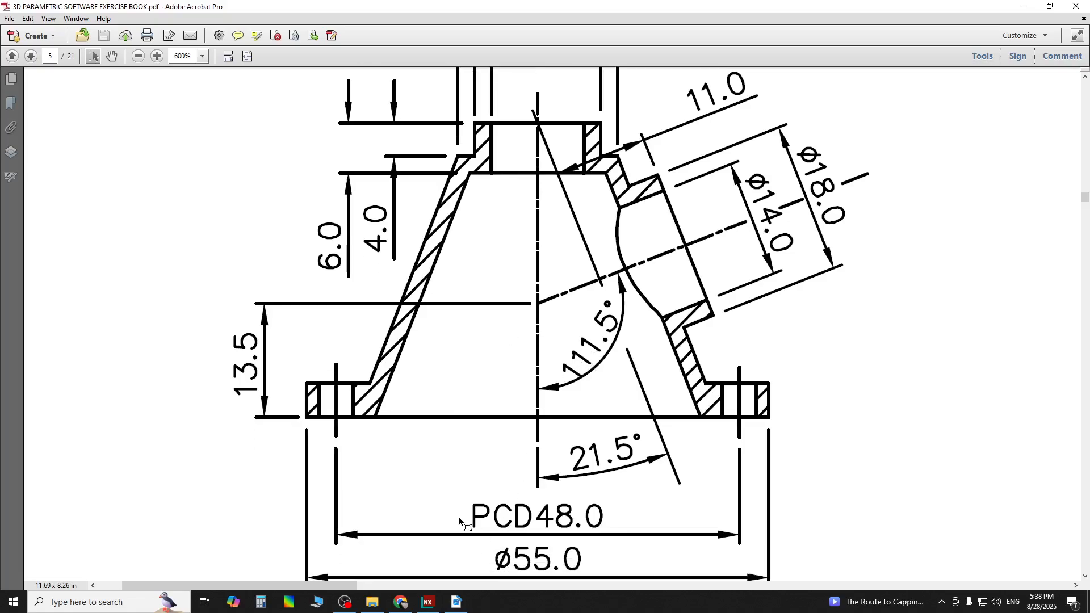
{"action": "mouse_move", "coordinate": [295, 585]}
{"action": "left_mouse_down"}
{"action": "mouse_move", "coordinate": [586, 574]}
{"action": "mouse_move", "coordinate": [544, 573]}
{"action": "mouse_move", "coordinate": [545, 584]}
{"action": "left_mouse_up"}
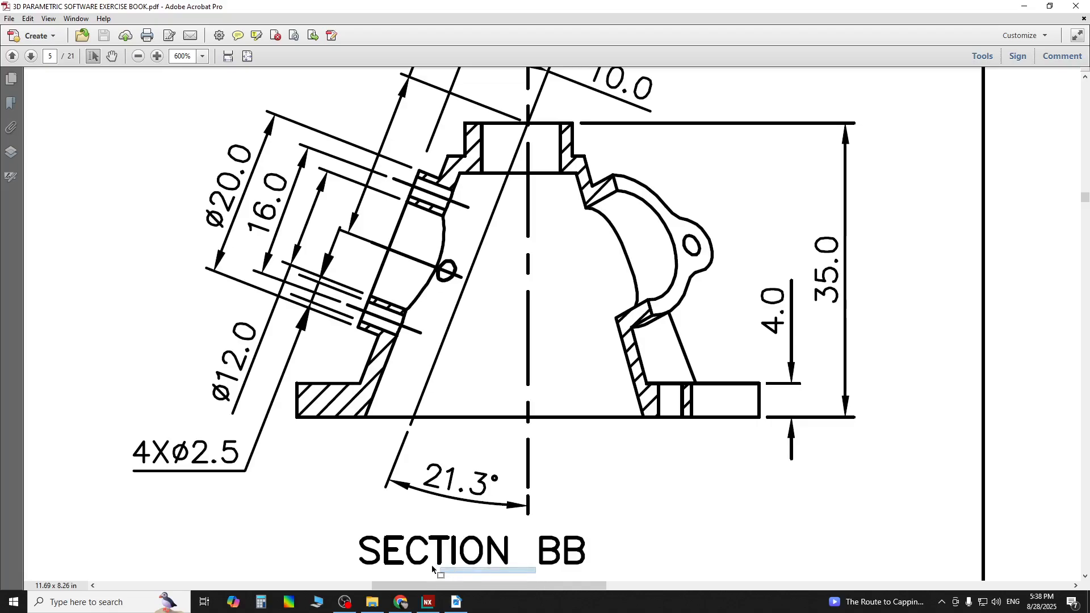
{"action": "mouse_move", "coordinate": [455, 605]}
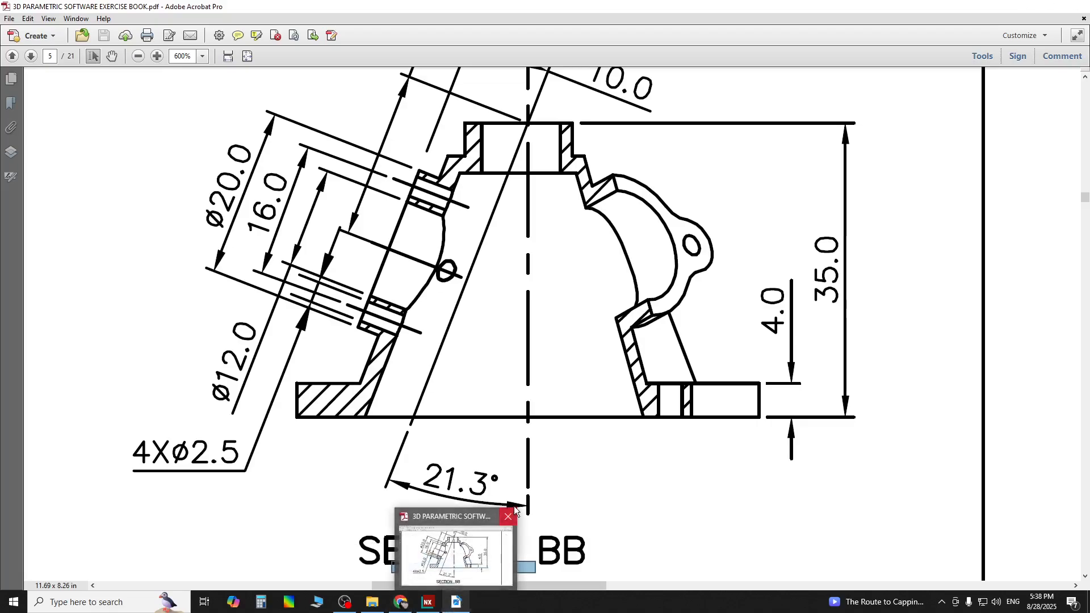
{"action": "scroll", "coordinate": [540, 448], "scroll_direction": "down", "scroll_amount": 2, "text": "ctrl"}
{"action": "scroll", "coordinate": [540, 448], "scroll_direction": "down", "scroll_amount": 2, "text": "ctrl"}
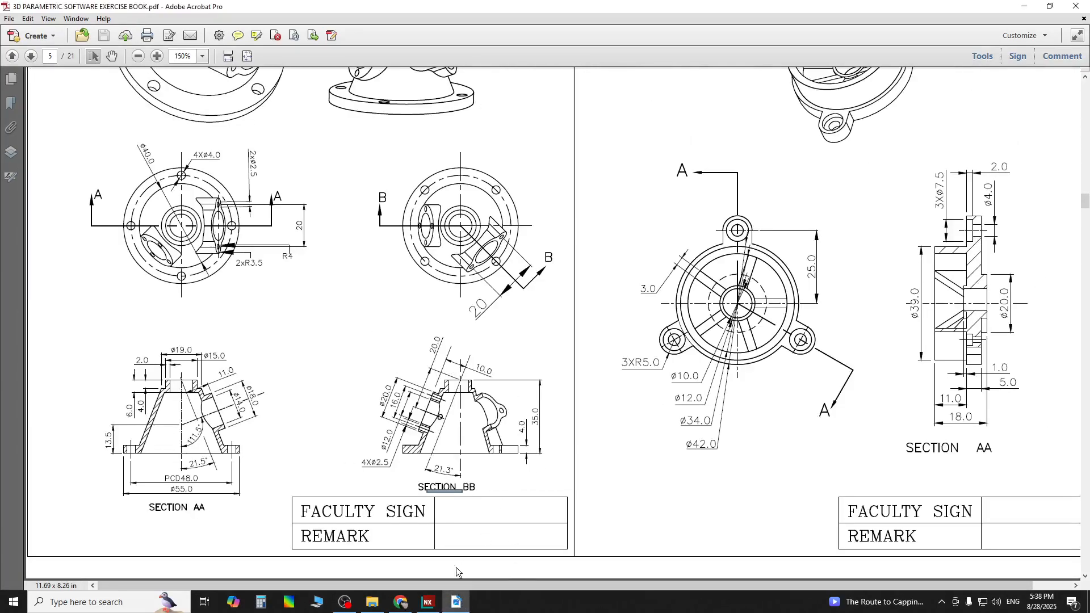
Return to NX and dimension the distance from the neck's inner vertical edge to the vertical axis as 5.5
{"action": "right_click", "coordinate": [428, 602]}
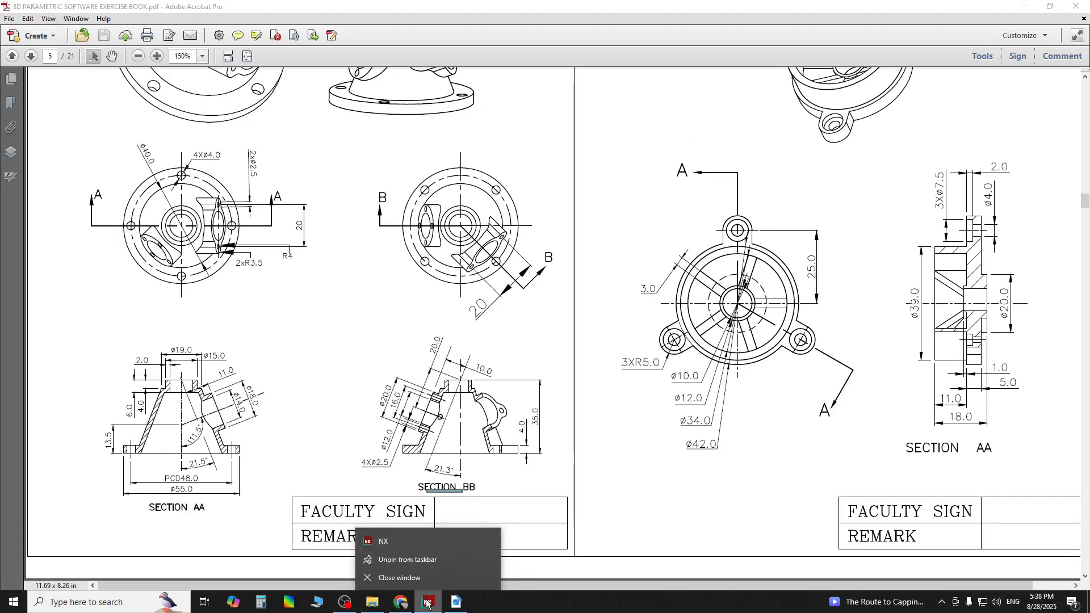
{"action": "left_click", "coordinate": [569, 446]}
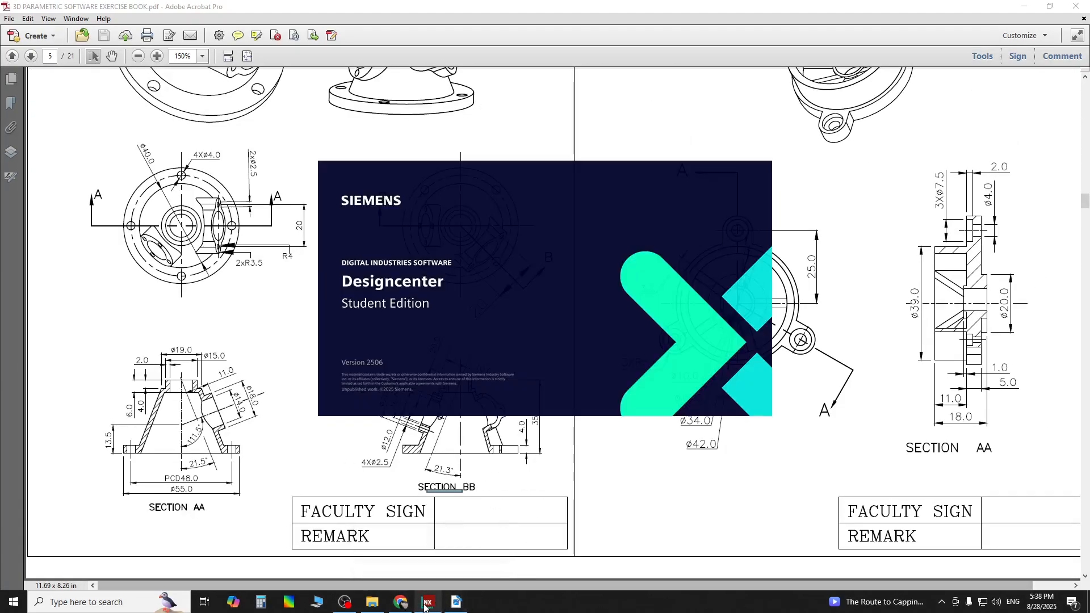
{"action": "left_click", "coordinate": [425, 602]}
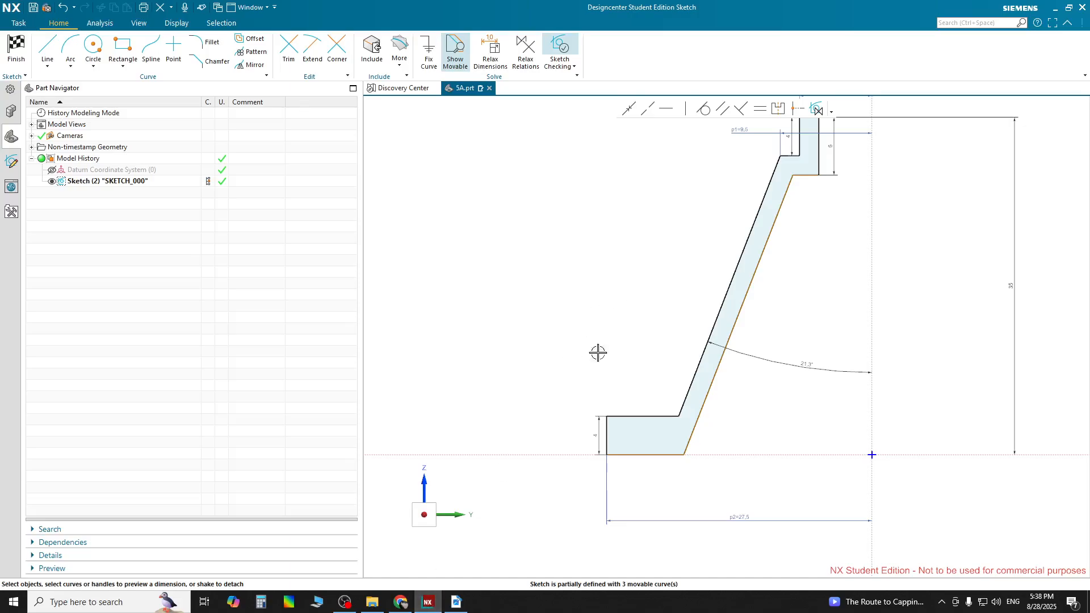
{"action": "mouse_move", "coordinate": [434, 606]}
{"action": "mouse_move", "coordinate": [596, 438]}
{"action": "left_mouse_down"}
{"action": "mouse_move", "coordinate": [607, 368]}
{"action": "mouse_move", "coordinate": [580, 365]}
{"action": "left_mouse_up"}
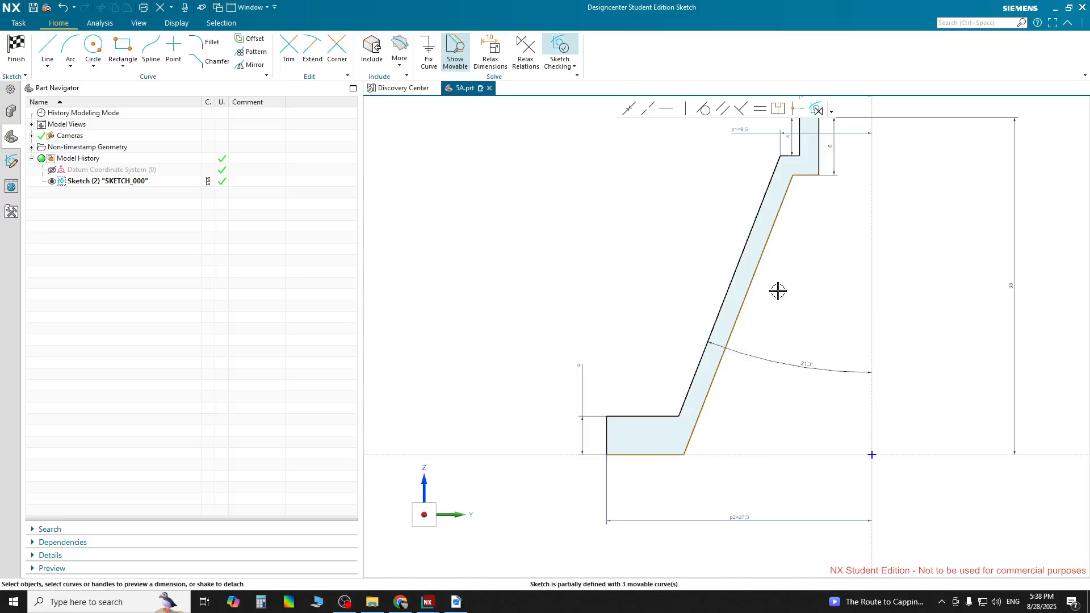
{"action": "scroll", "coordinate": [852, 195], "scroll_direction": "down", "scroll_amount": 5}
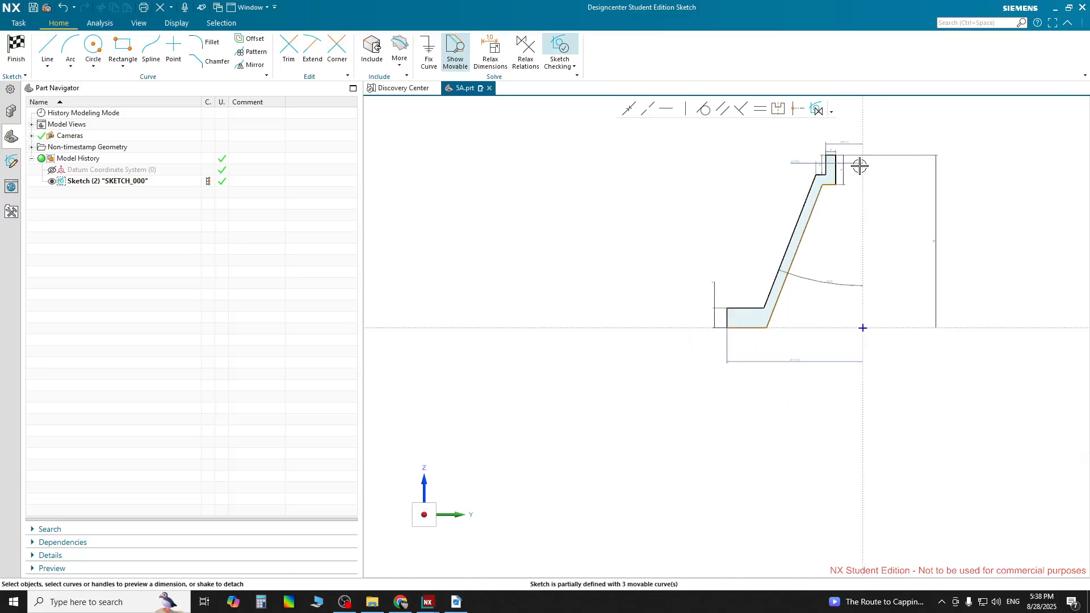
{"action": "scroll", "coordinate": [860, 165], "scroll_direction": "up", "scroll_amount": 5}
{"action": "scroll", "coordinate": [844, 157], "scroll_direction": "down", "scroll_amount": 3}
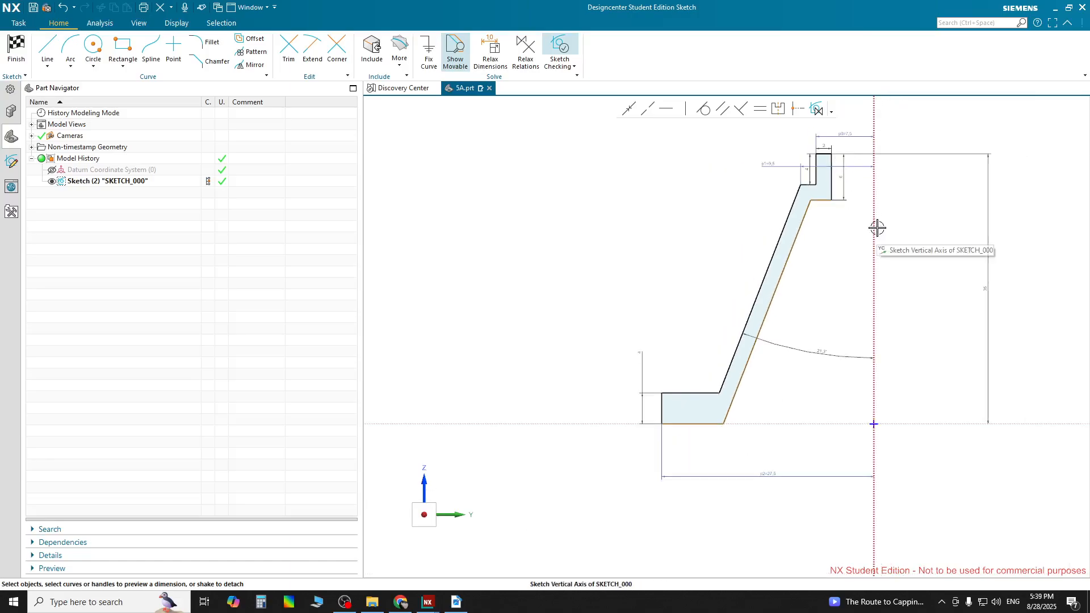
{"action": "scroll", "coordinate": [876, 158], "scroll_direction": "up", "scroll_amount": 4}
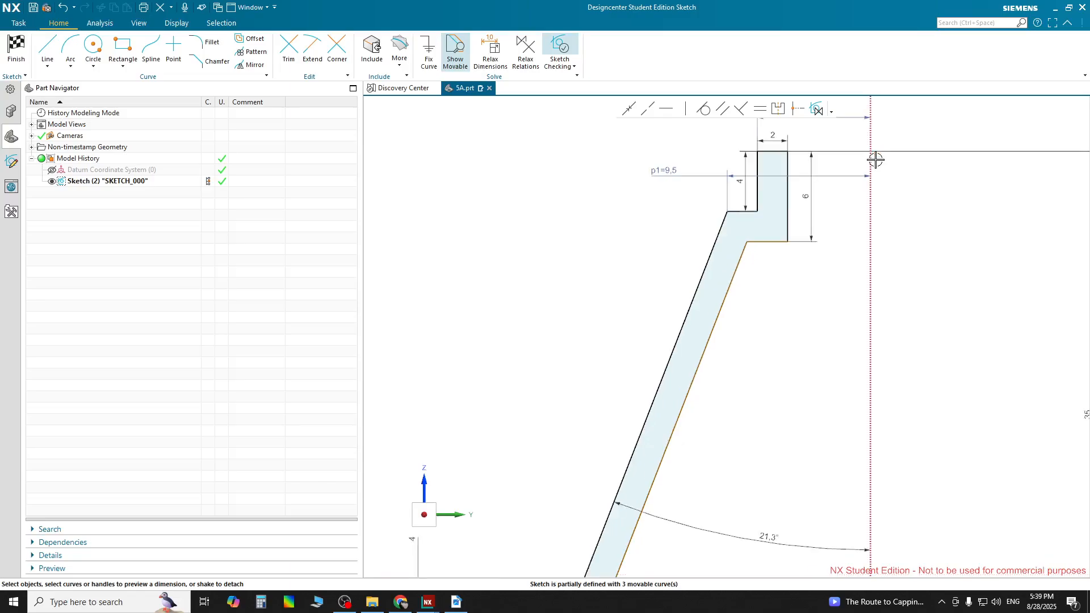
{"action": "left_click", "coordinate": [869, 215]}
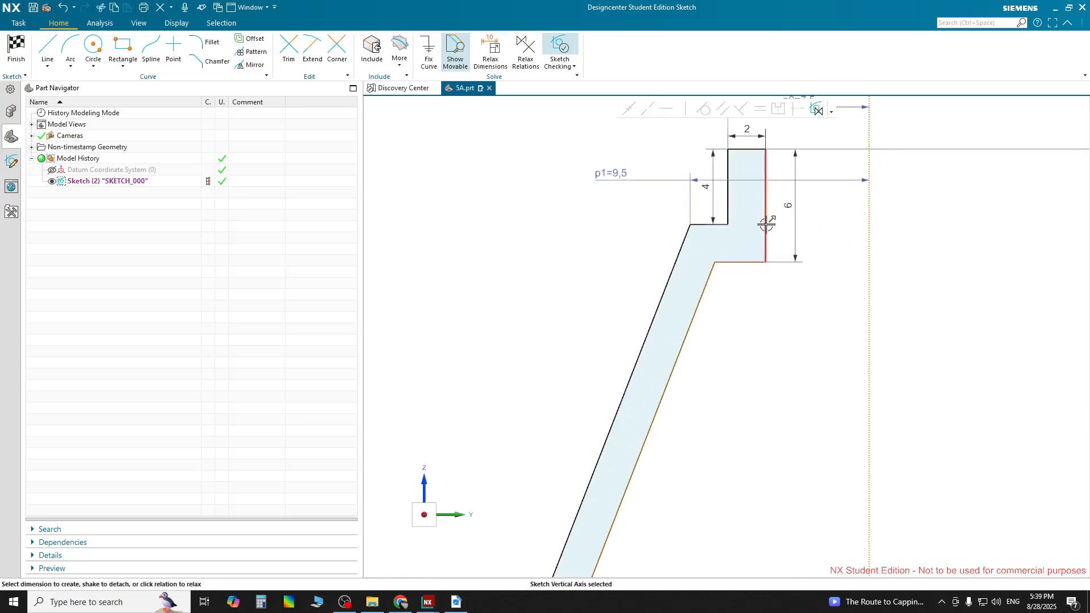
{"action": "left_click", "coordinate": [765, 219]}
{"action": "left_click", "coordinate": [817, 234]}
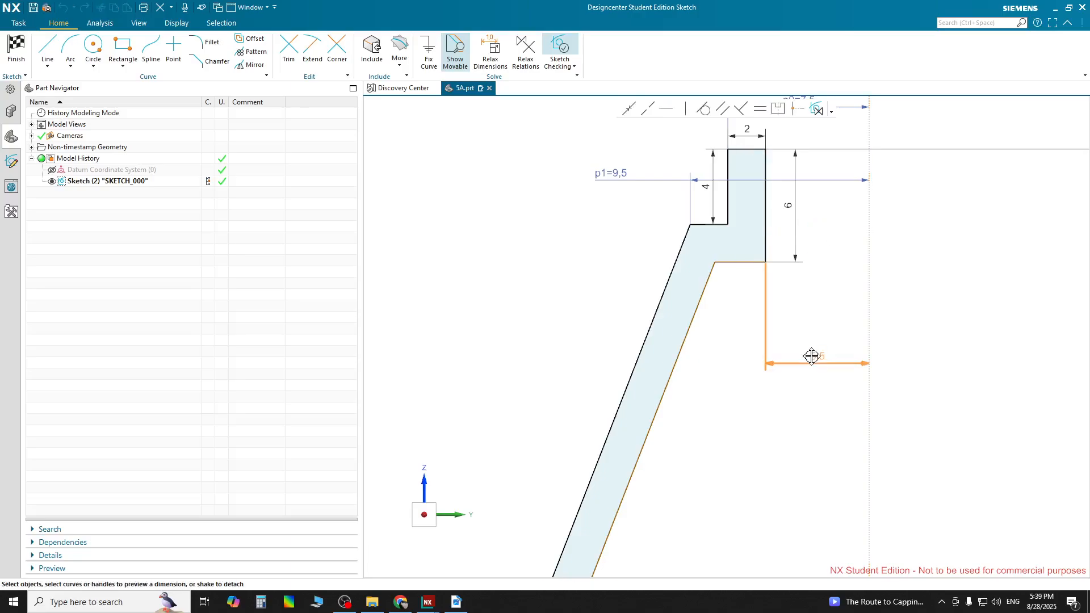
{"action": "left_click", "coordinate": [840, 350]}
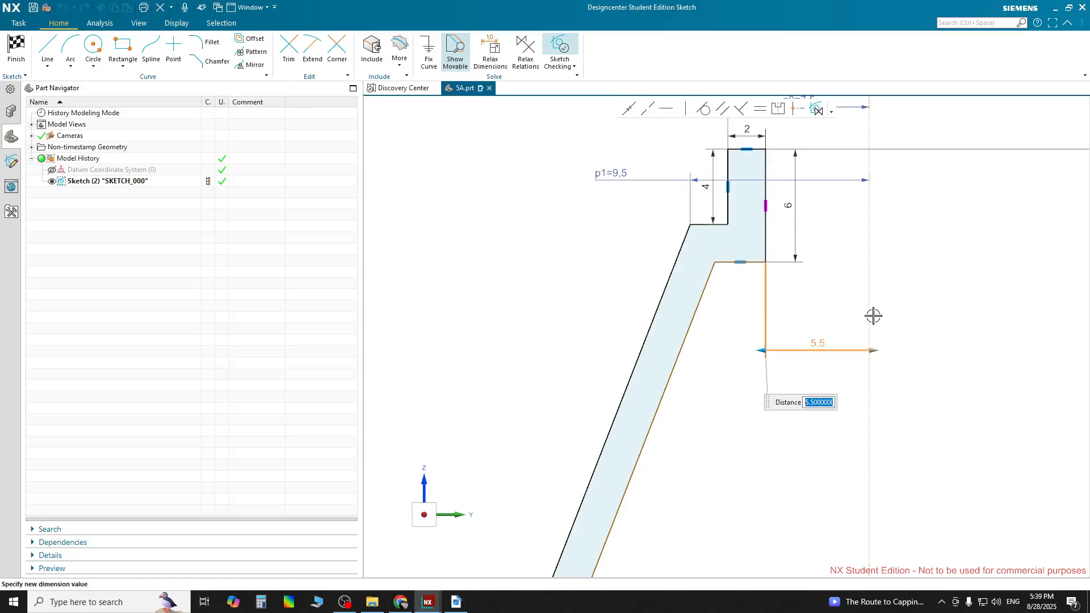
{"action": "scroll", "coordinate": [874, 315], "scroll_direction": "down", "scroll_amount": 2}
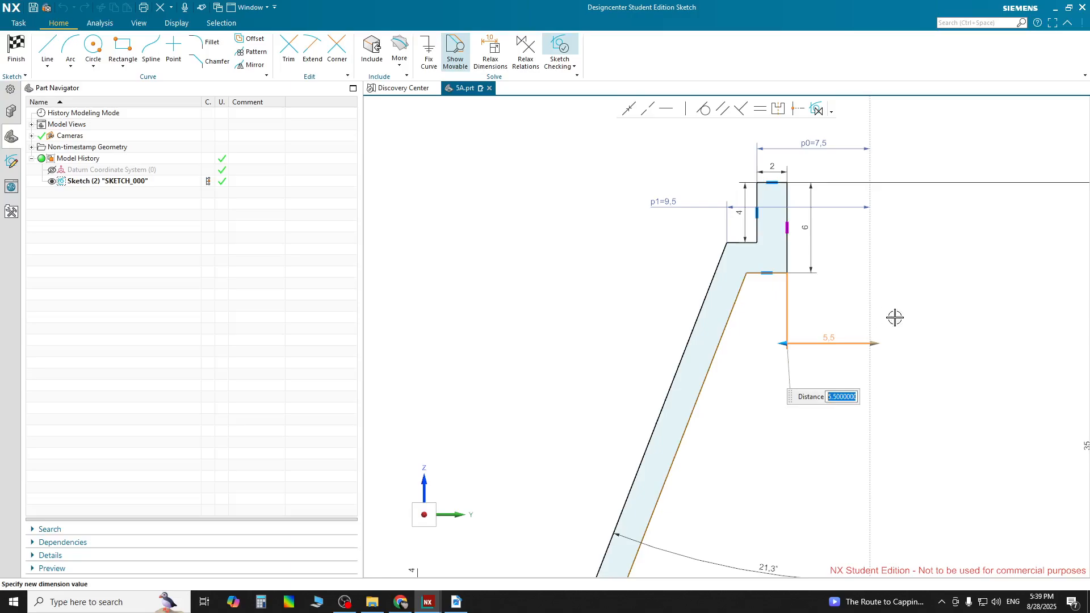
{"action": "key", "text": "Return"}
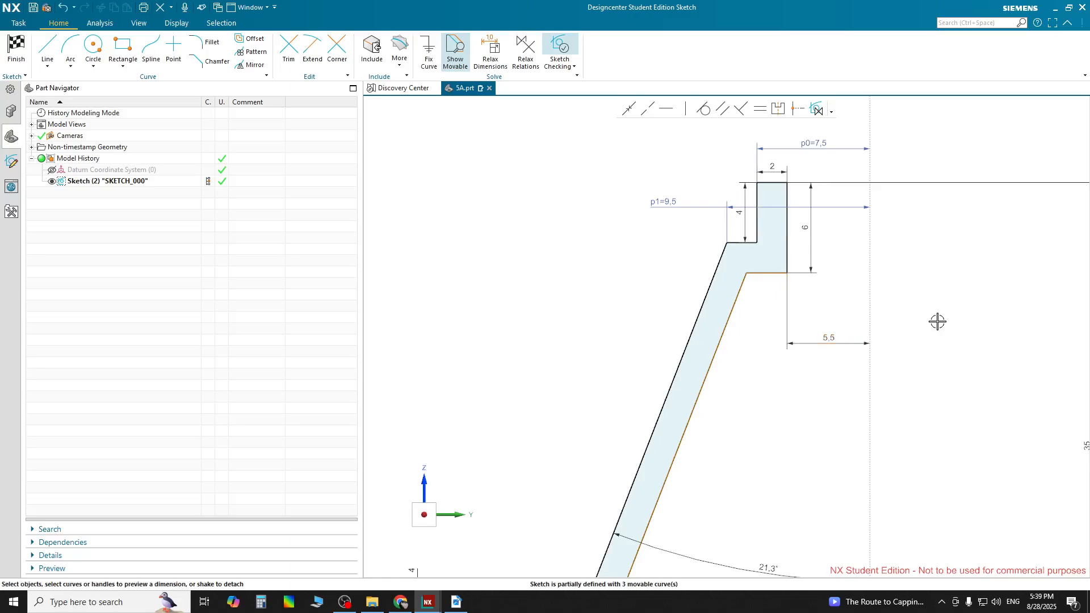
Examine the two slanted cone lines and the offset relation between them
{"action": "scroll", "coordinate": [938, 321], "scroll_direction": "down", "scroll_amount": 2}
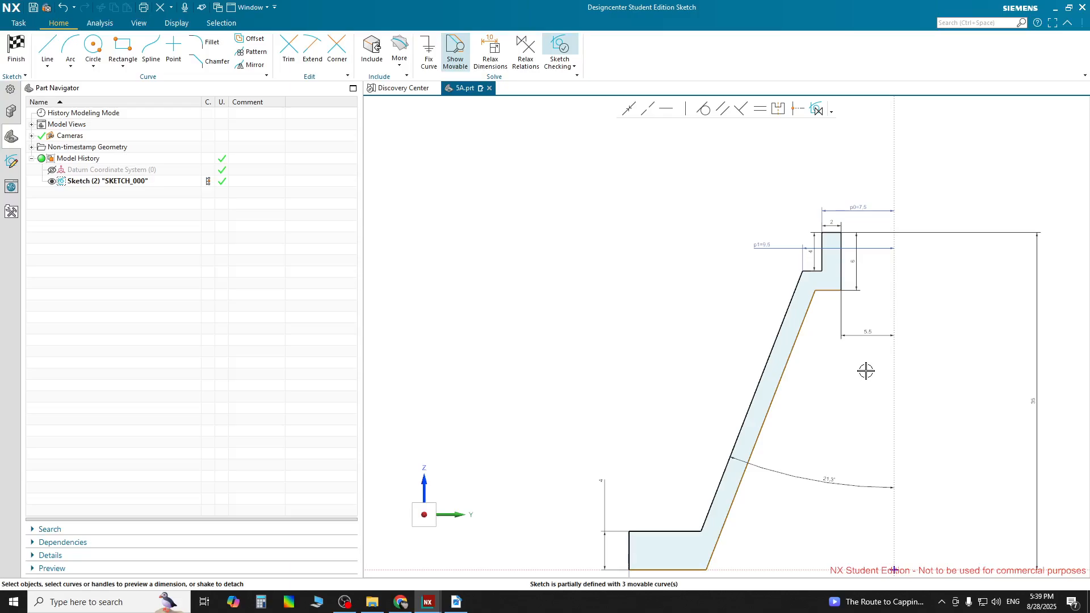
{"action": "scroll", "coordinate": [865, 371], "scroll_direction": "down", "scroll_amount": 1}
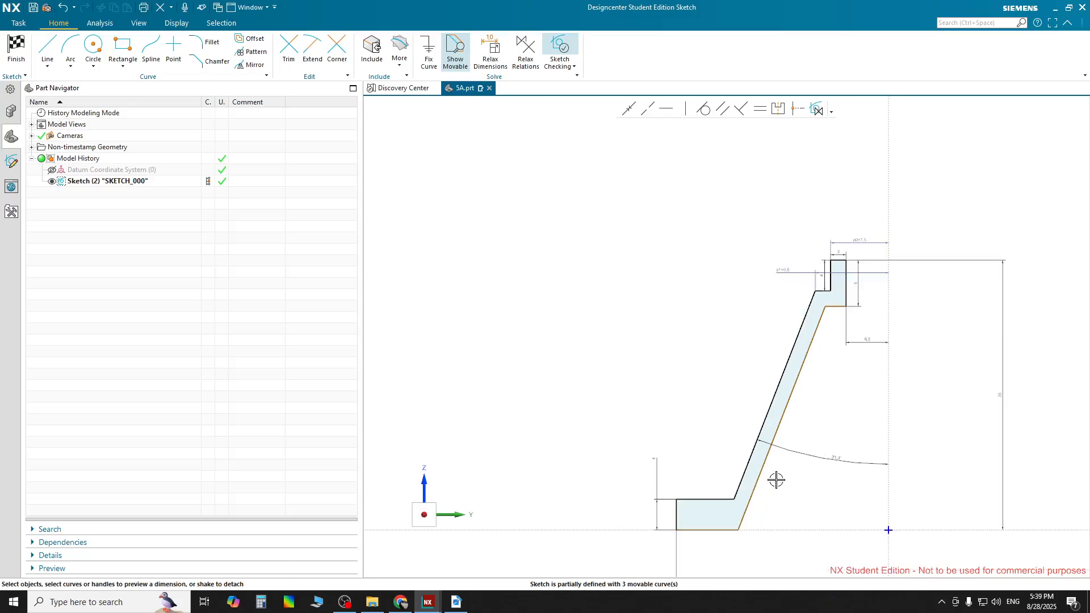
{"action": "middle_click_drag", "start_coordinate": [776, 480], "coordinate": [688, 353], "text": "shift"}
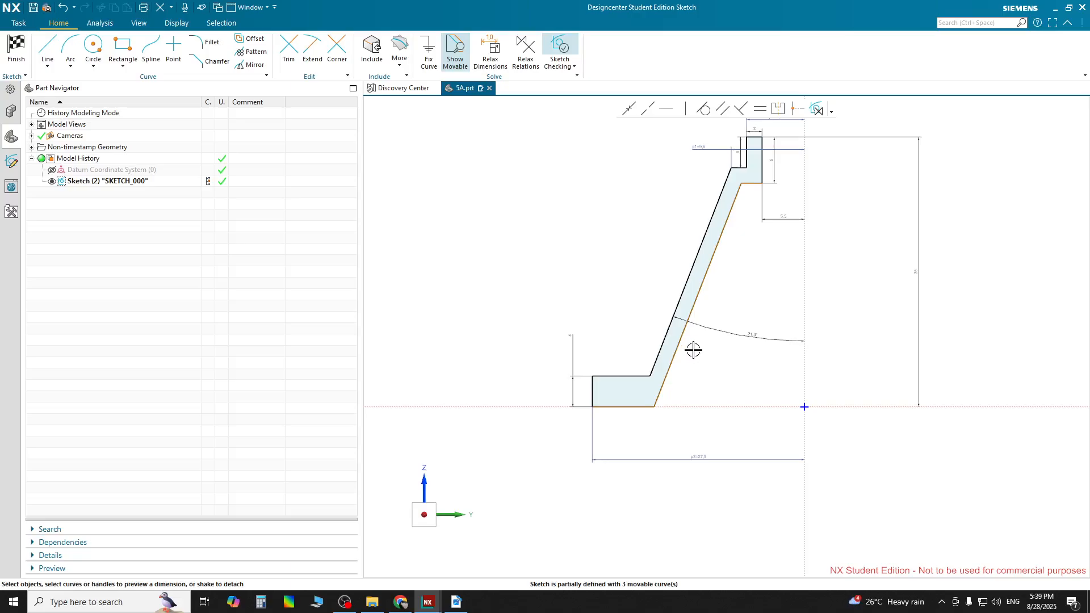
{"action": "scroll", "coordinate": [782, 344], "scroll_direction": "up", "scroll_amount": 1}
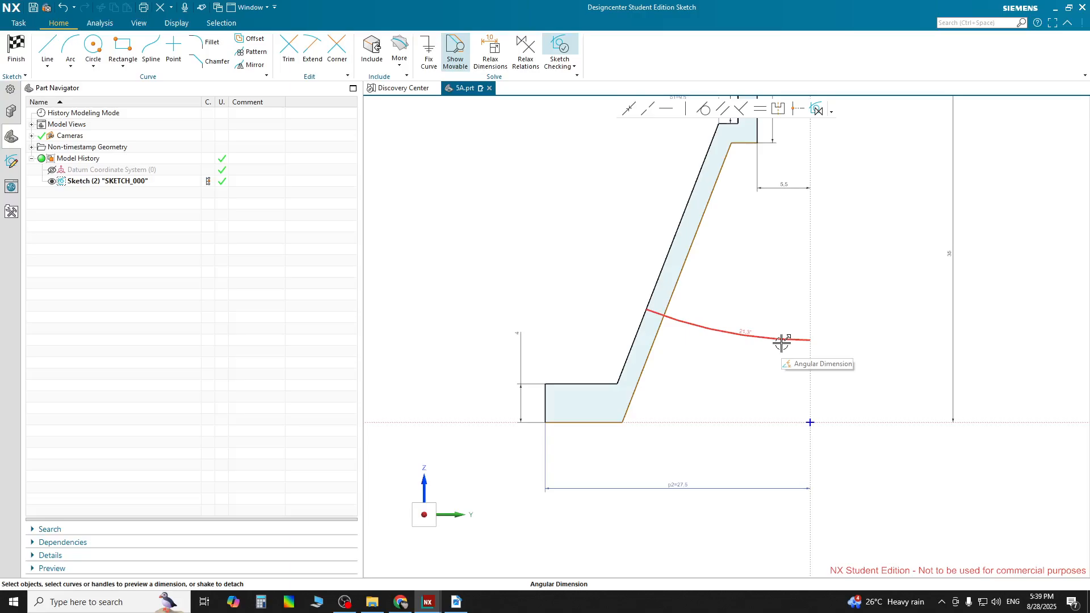
{"action": "left_click", "coordinate": [664, 267]}
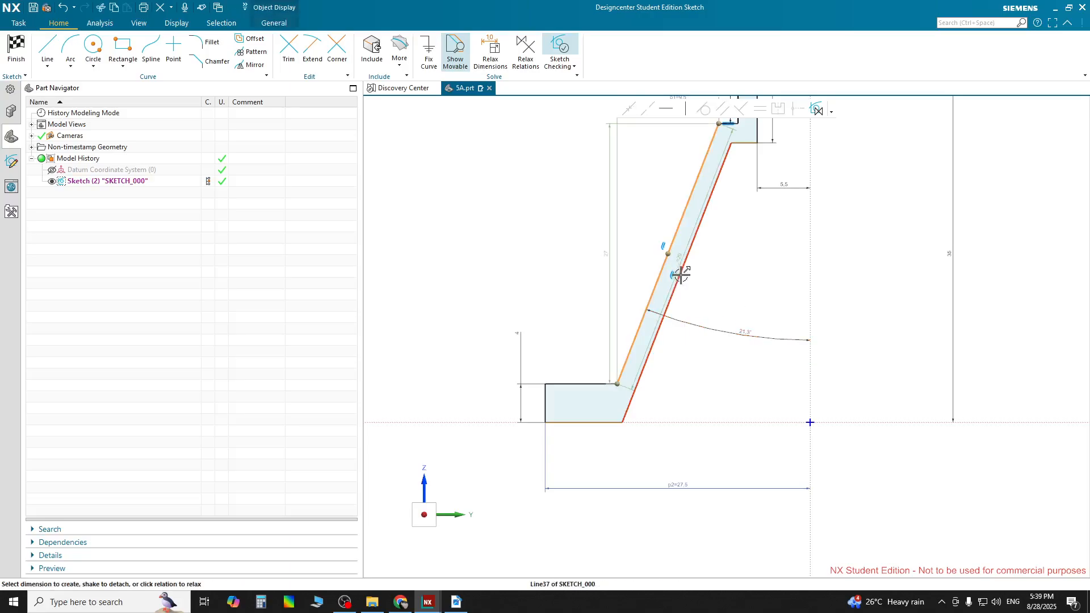
{"action": "left_click", "coordinate": [702, 311]}
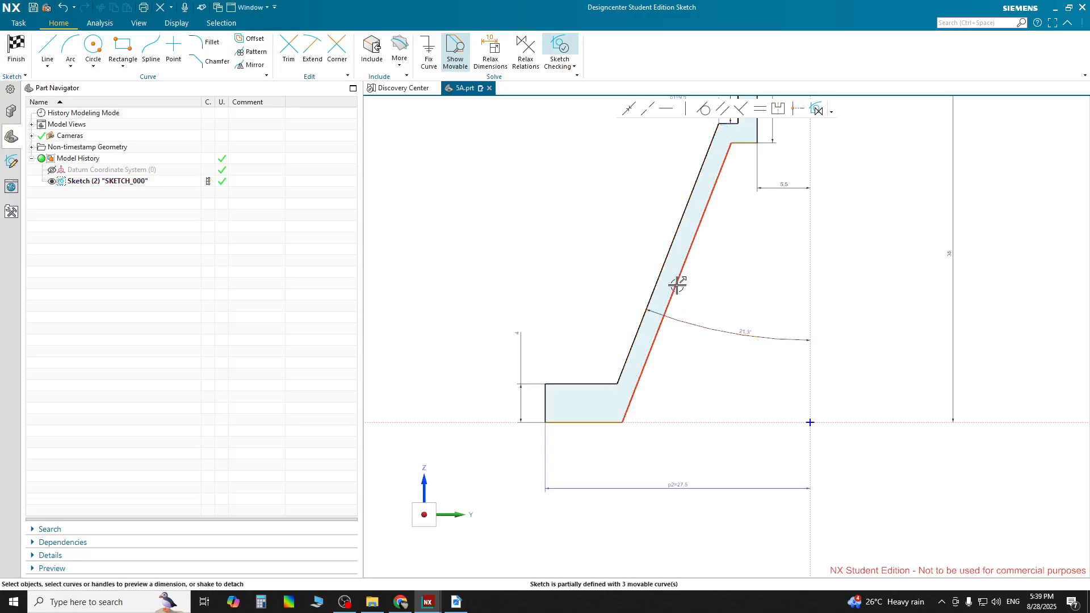
{"action": "mouse_move", "coordinate": [676, 282]}
{"action": "left_mouse_down"}
{"action": "mouse_move", "coordinate": [724, 309]}
{"action": "mouse_move", "coordinate": [655, 294]}
{"action": "mouse_move", "coordinate": [677, 290]}
{"action": "left_mouse_up"}
{"action": "scroll", "coordinate": [685, 287], "scroll_direction": "down", "scroll_amount": 2}
{"action": "scroll", "coordinate": [685, 287], "scroll_direction": "up", "scroll_amount": 2}
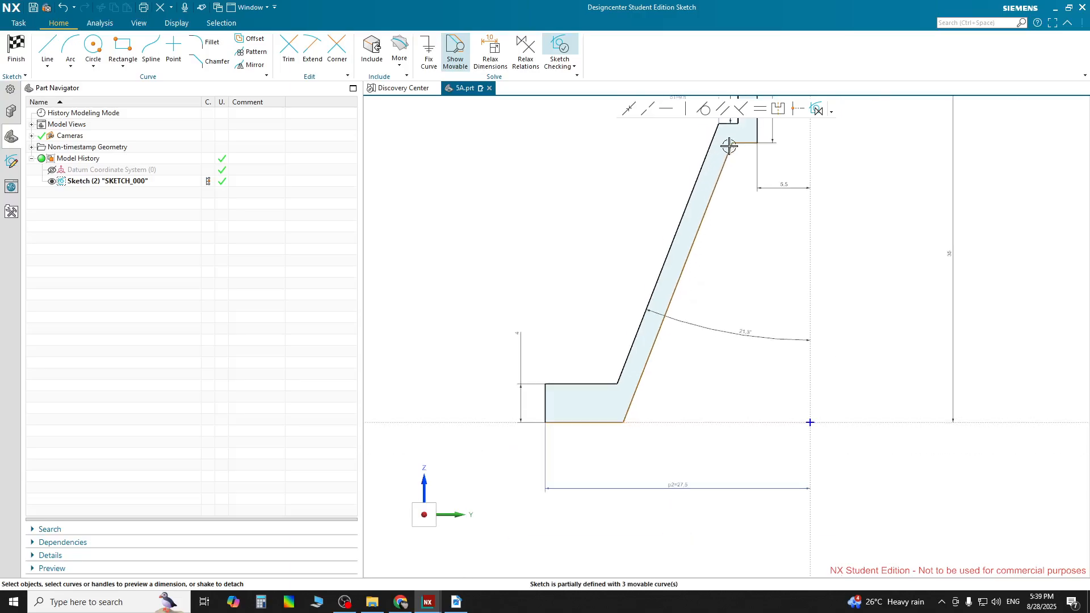
{"action": "left_click", "coordinate": [694, 244]}
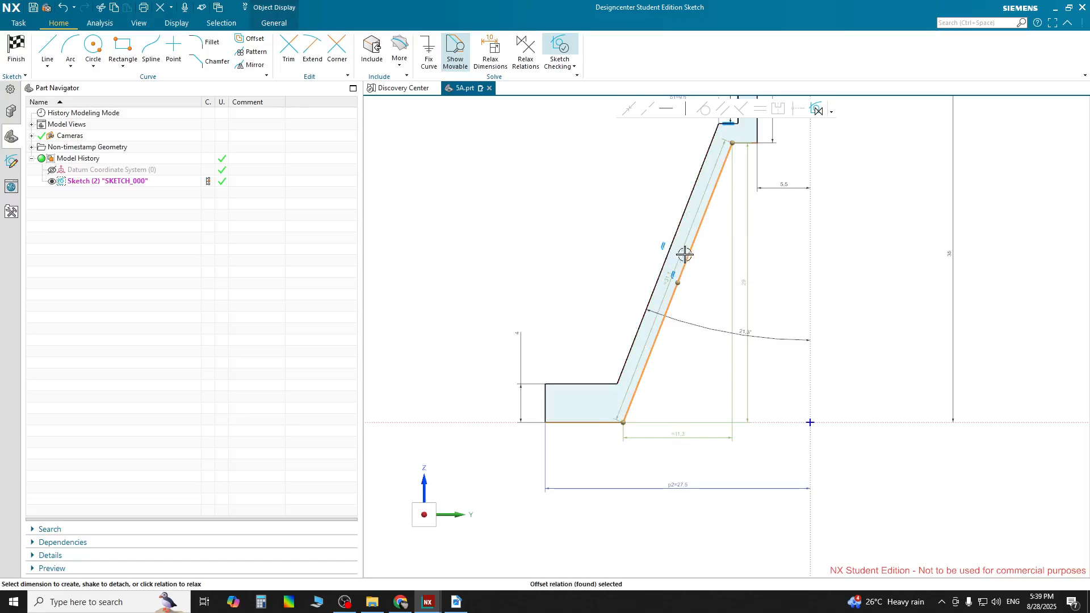
{"action": "key", "text": "Escape"}
Dimension the perpendicular wall thickness between the two slanted cone lines as 2
{"action": "scroll", "coordinate": [672, 278], "scroll_direction": "down", "scroll_amount": 3}
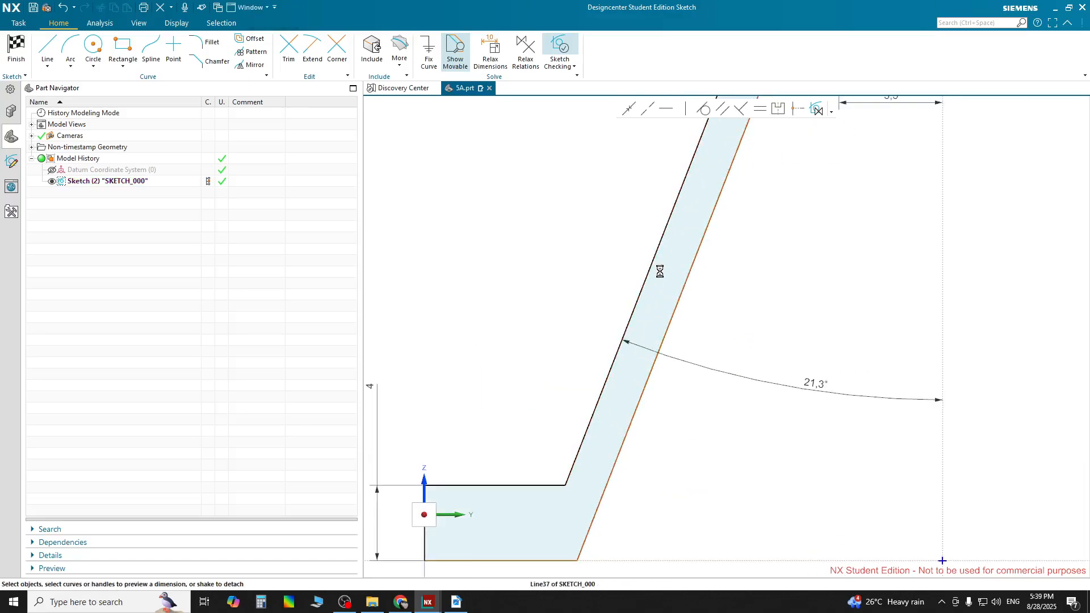
{"action": "left_click", "coordinate": [653, 270]}
{"action": "left_click", "coordinate": [686, 283]}
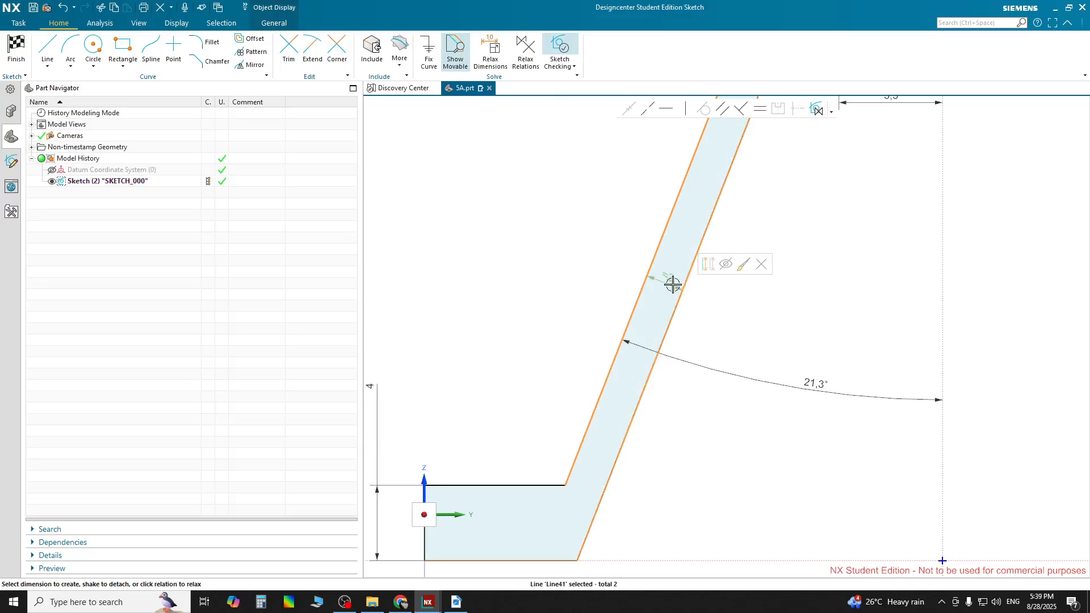
{"action": "left_click_drag", "start_coordinate": [672, 284], "coordinate": [757, 325]}
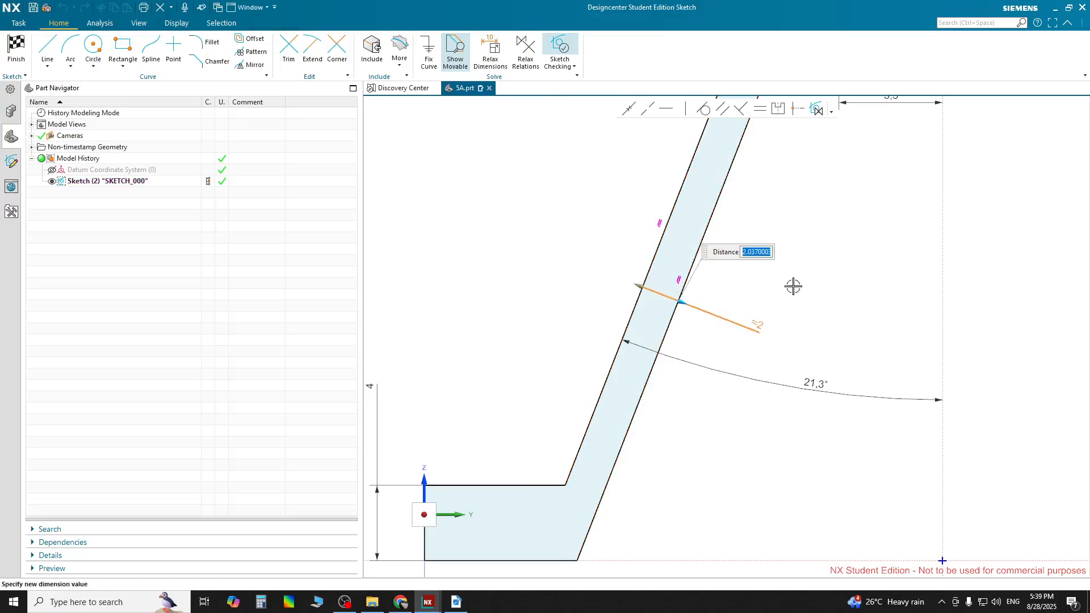
{"action": "type", "text": "2"}
{"action": "key", "text": "Return"}
{"action": "key", "text": "Escape"}
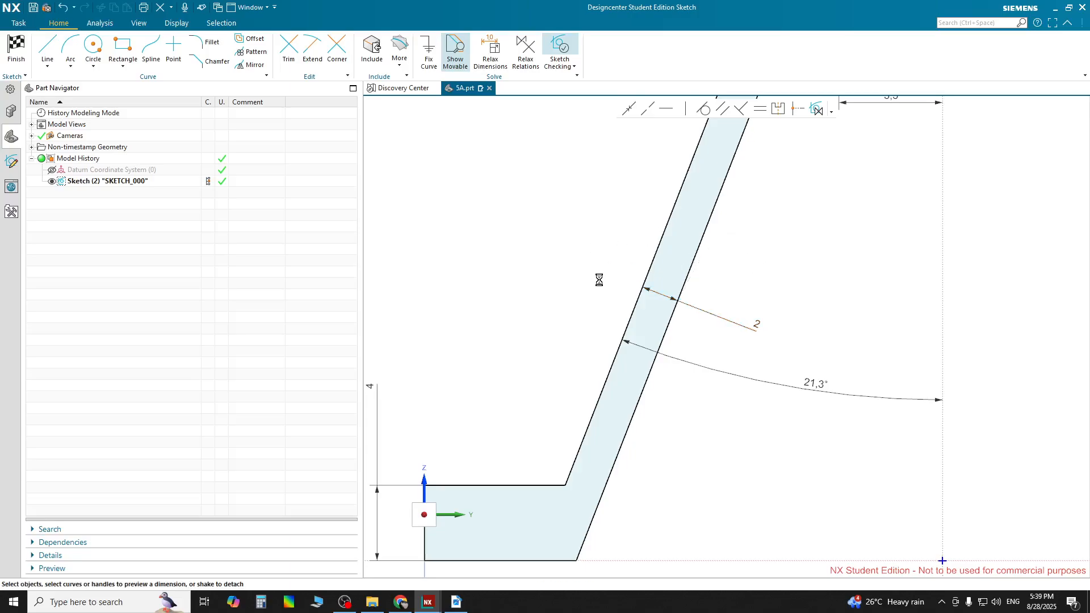
Review the whole sketch profile and its dimensions
{"action": "scroll", "coordinate": [601, 283], "scroll_direction": "down", "scroll_amount": 5}
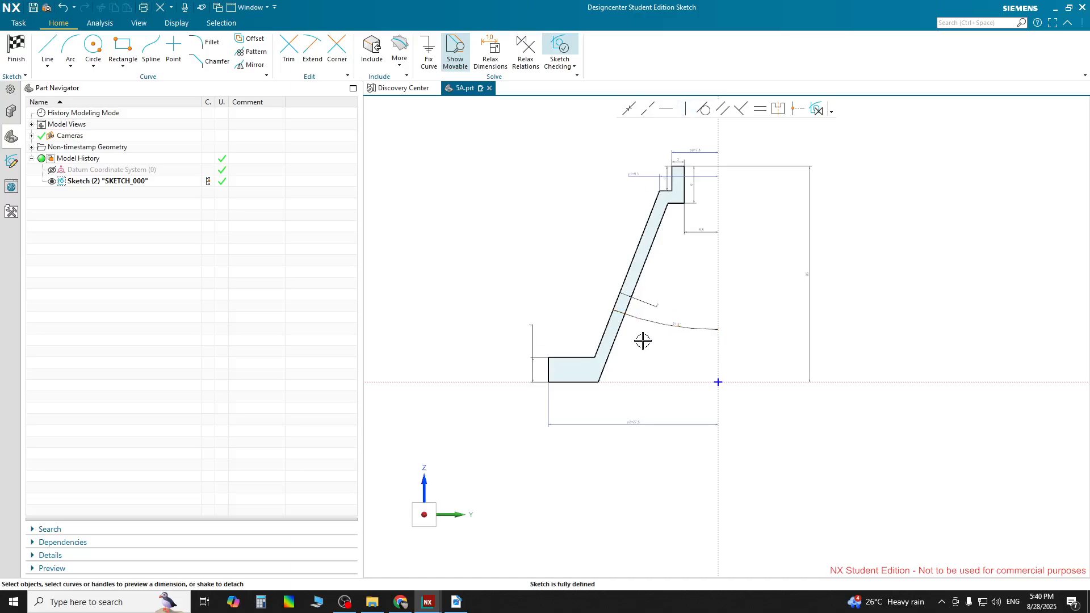
{"action": "scroll", "coordinate": [647, 302], "scroll_direction": "down", "scroll_amount": 4}
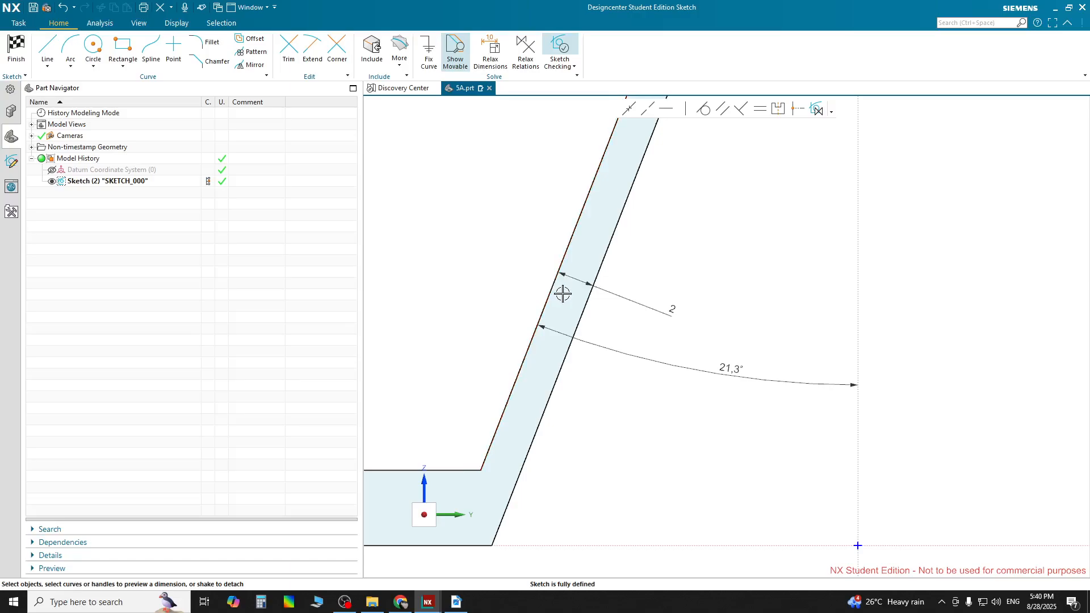
{"action": "scroll", "coordinate": [563, 293], "scroll_direction": "up", "scroll_amount": 4}
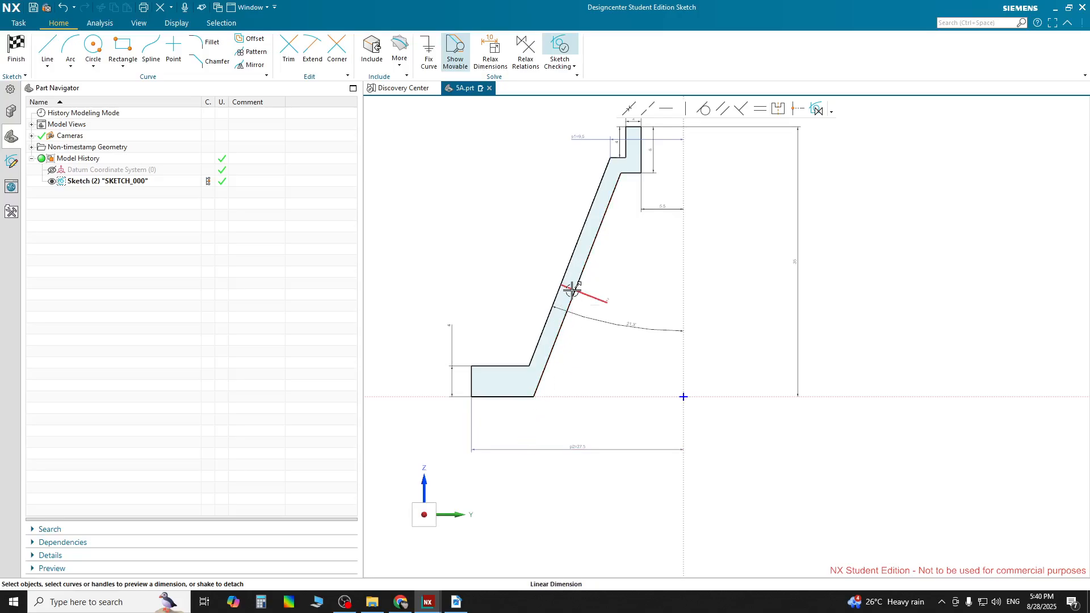
{"action": "scroll", "coordinate": [618, 306], "scroll_direction": "up", "scroll_amount": 2}
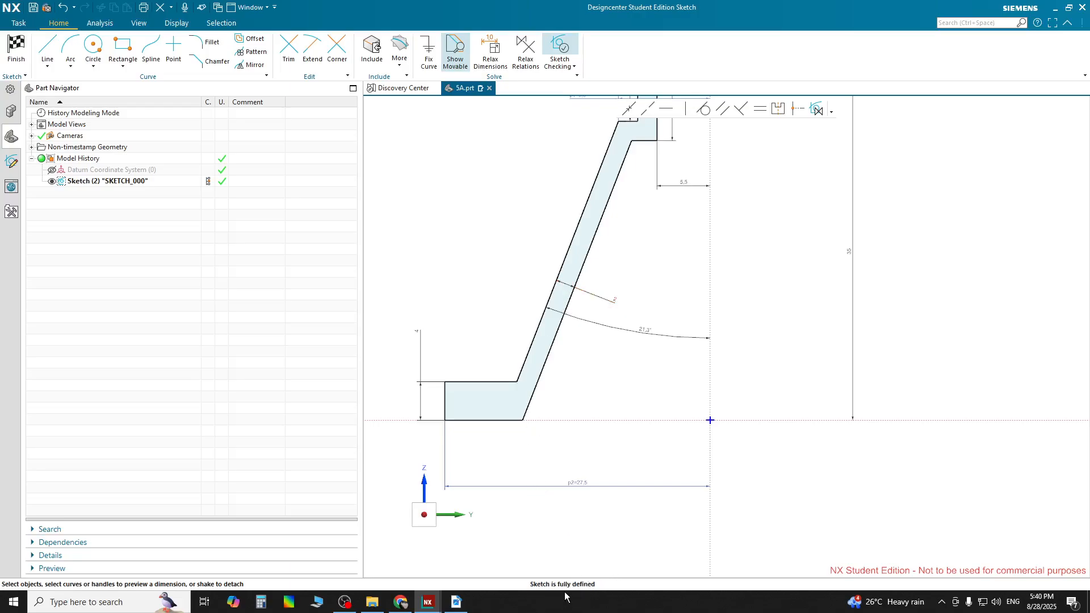
{"action": "scroll", "coordinate": [589, 455], "scroll_direction": "down", "scroll_amount": 4}
{"action": "scroll", "coordinate": [576, 348], "scroll_direction": "up", "scroll_amount": 7}
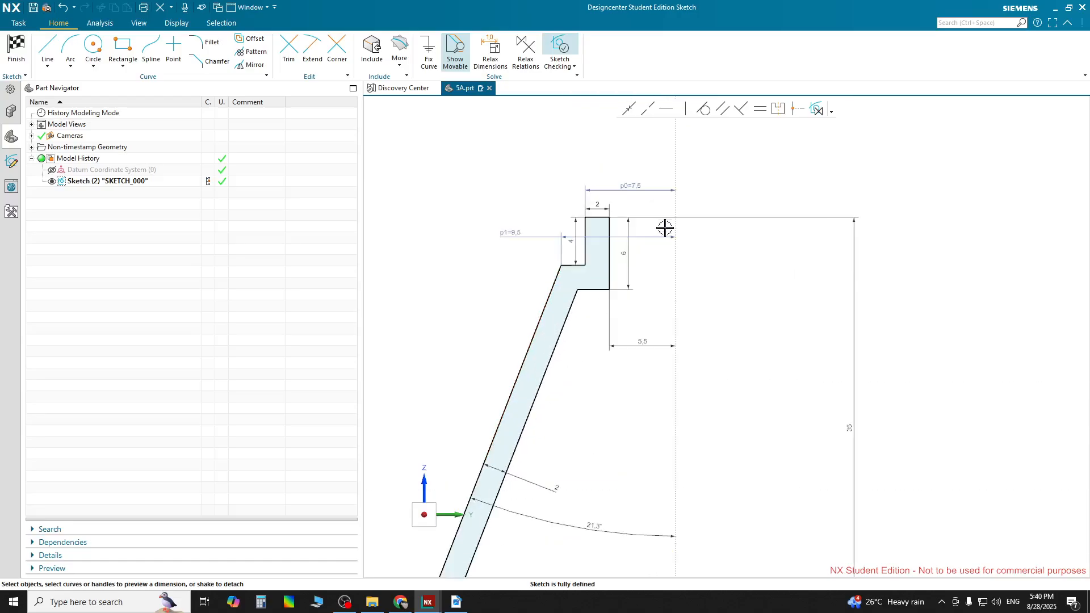
{"action": "scroll", "coordinate": [625, 295], "scroll_direction": "down", "scroll_amount": 3}
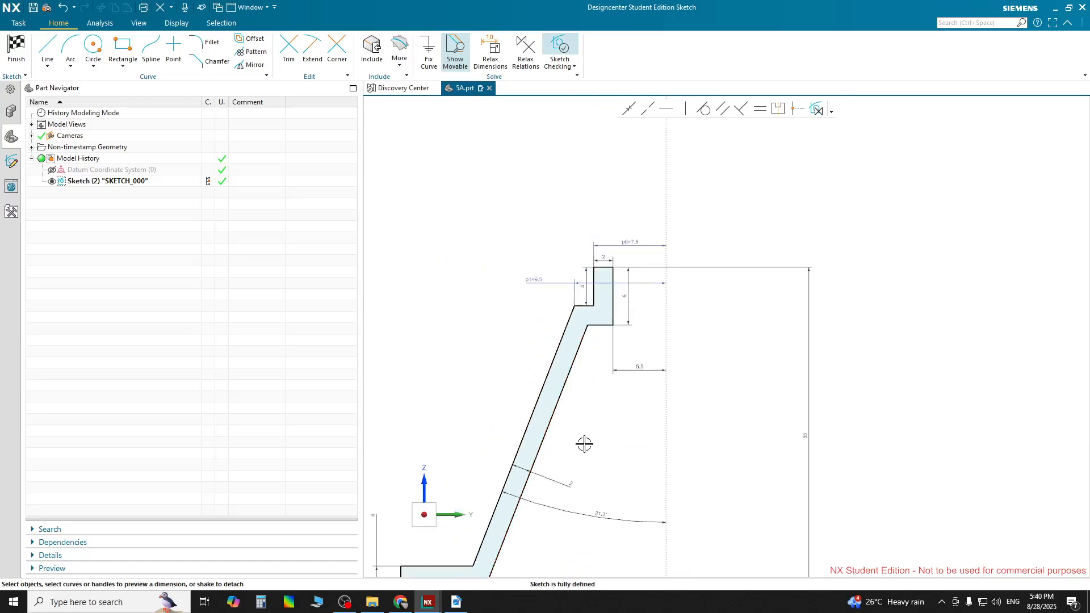
{"action": "mouse_move", "coordinate": [586, 444]}
{"action": "middle_mouse_down", "text": "shift"}
{"action": "mouse_move", "coordinate": [627, 409]}
{"action": "mouse_move", "coordinate": [658, 346]}
{"action": "middle_mouse_up", "text": "shift"}
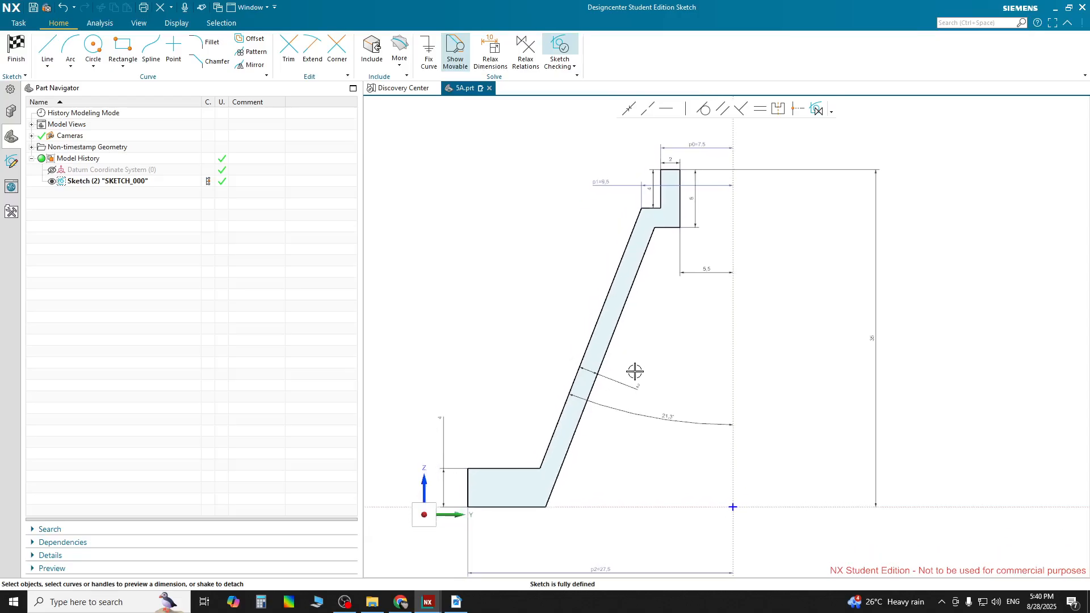
{"action": "scroll", "coordinate": [831, 346], "scroll_direction": "up", "scroll_amount": 1}
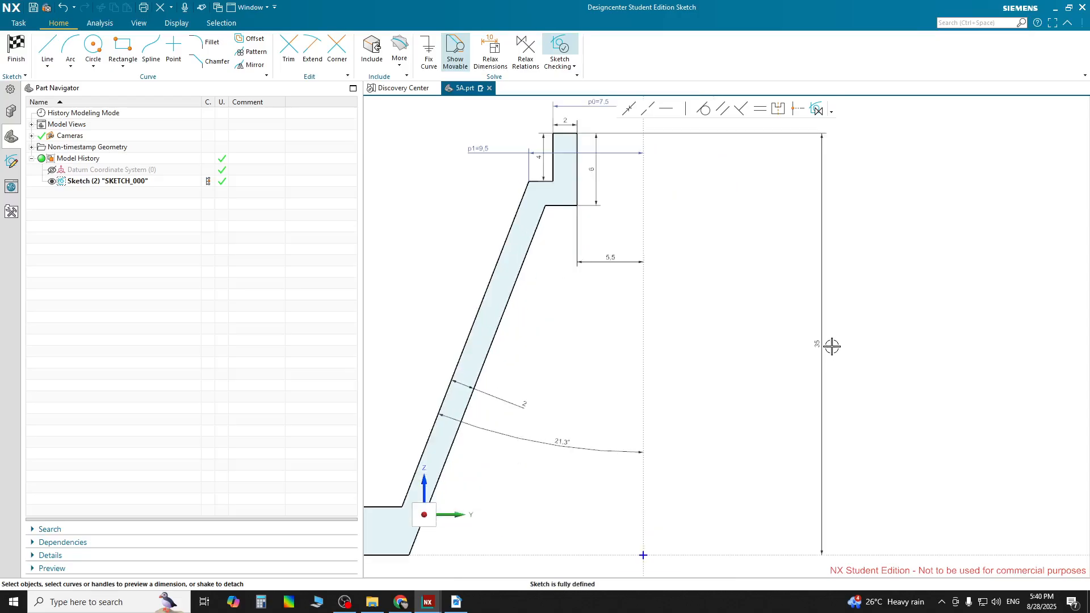
{"action": "left_click_drag", "start_coordinate": [831, 346], "coordinate": [710, 345]}
{"action": "scroll", "coordinate": [630, 369], "scroll_direction": "down", "scroll_amount": 2}
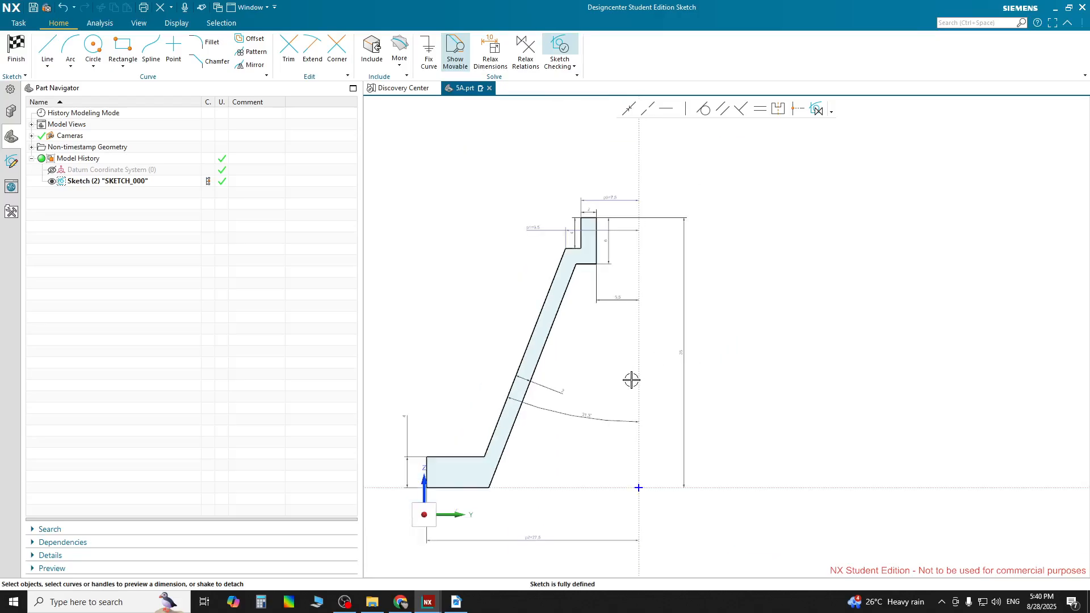
{"action": "scroll", "coordinate": [622, 232], "scroll_direction": "up", "scroll_amount": 4}
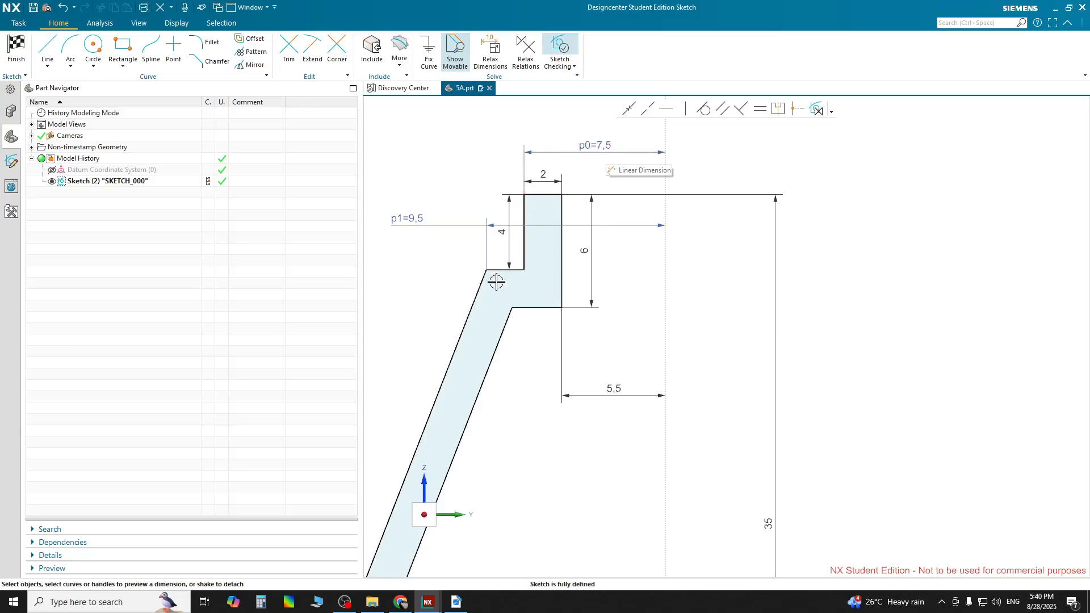
Reposition the p1 neck dimension higher above the profile
{"action": "left_click_drag", "start_coordinate": [486, 266], "coordinate": [421, 206]}
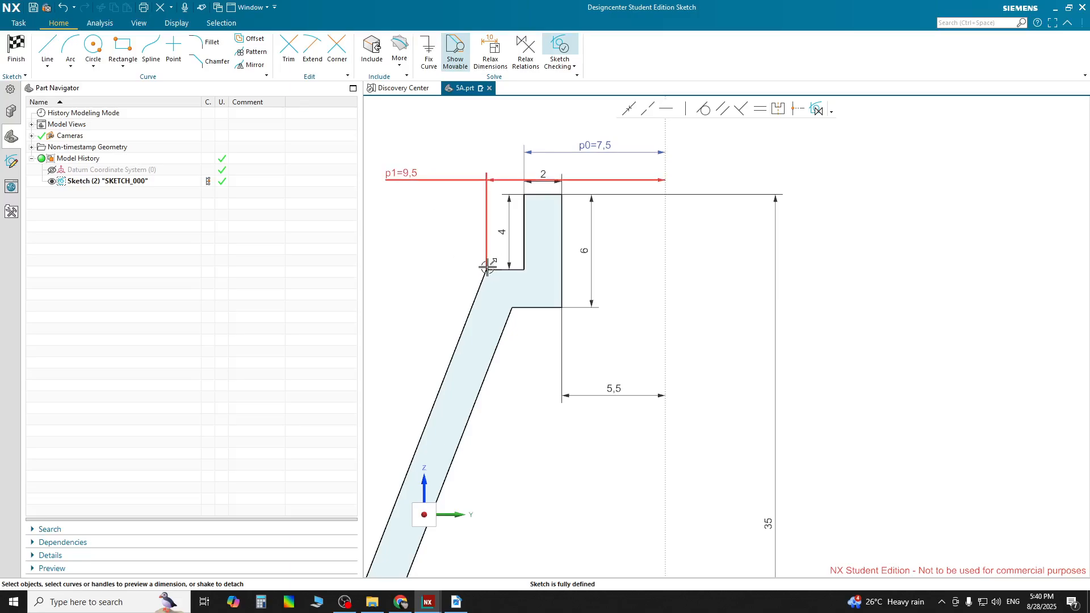
{"action": "scroll", "coordinate": [526, 358], "scroll_direction": "down", "scroll_amount": 3}
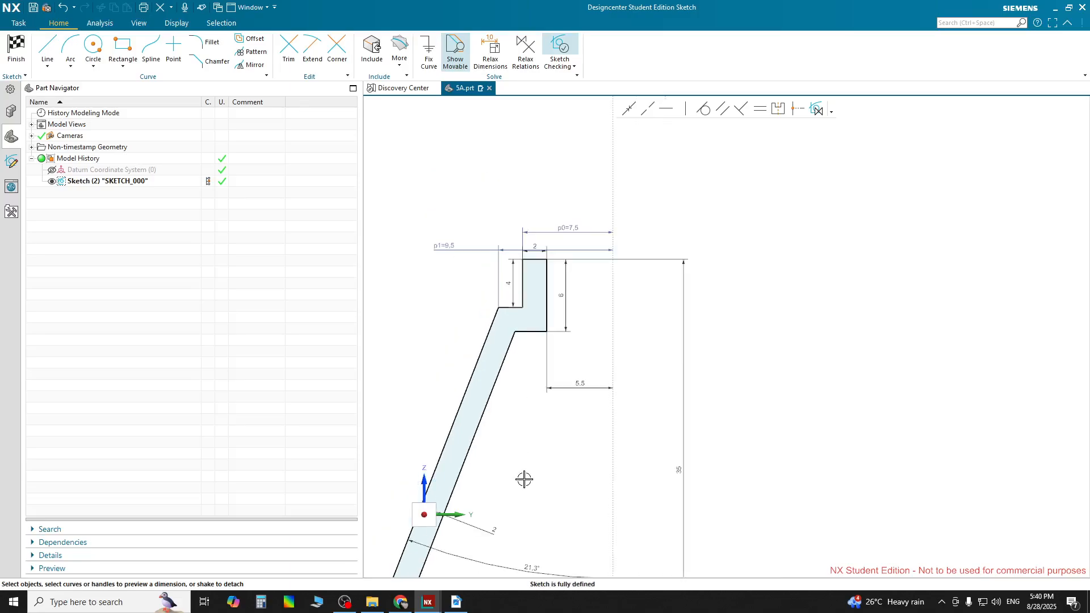
{"action": "scroll", "coordinate": [531, 551], "scroll_direction": "up", "scroll_amount": 3}
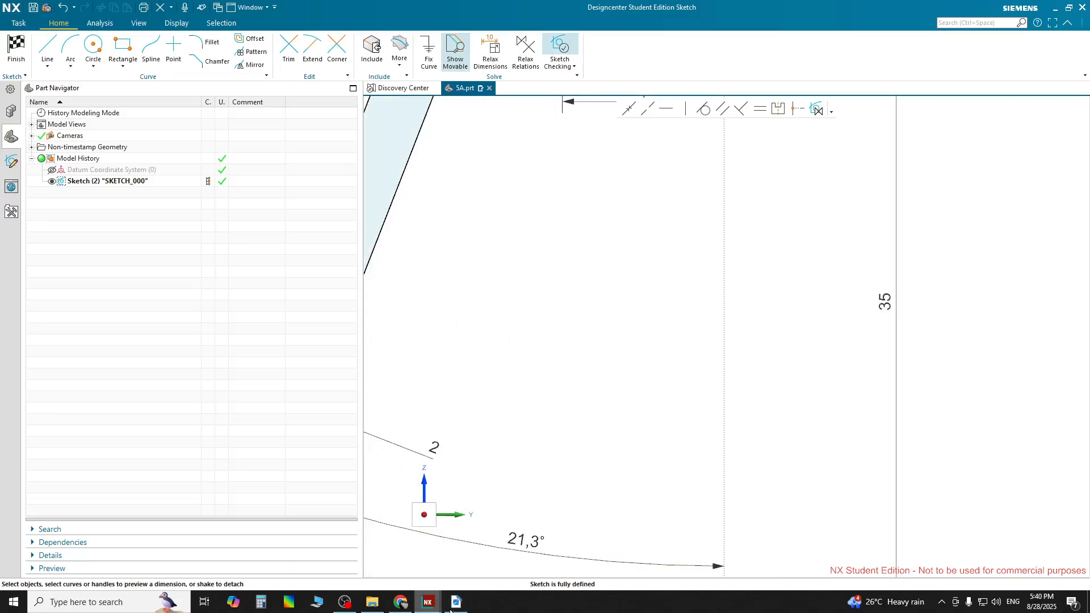
Compare the sketch against the section views in the PDF drawing
{"action": "key", "text": "alt+Tab"}
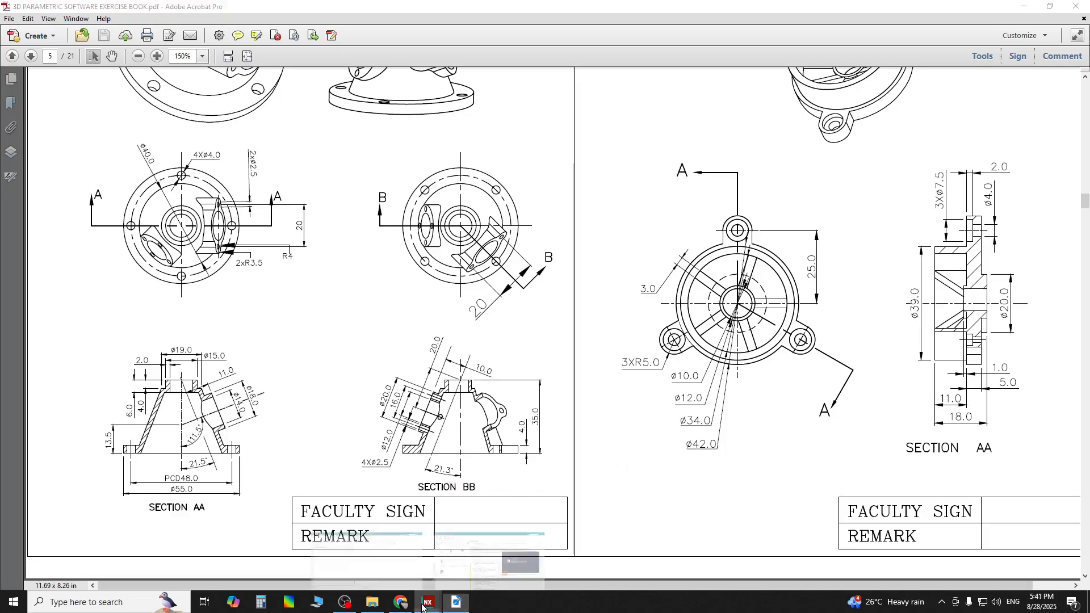
{"action": "mouse_move", "coordinate": [429, 600]}
{"action": "left_click", "coordinate": [489, 545]}
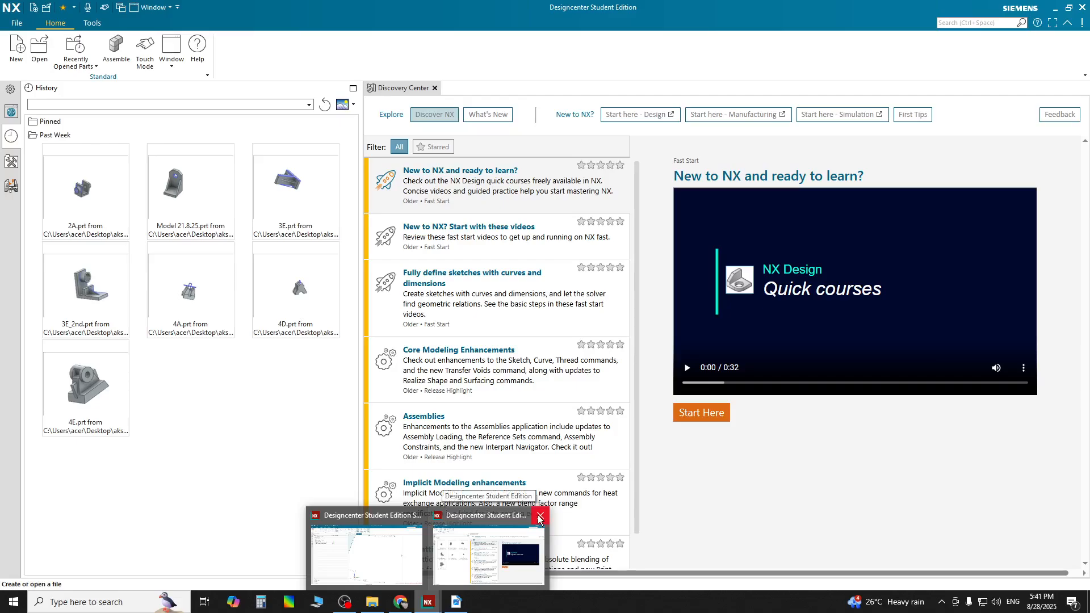
{"action": "left_click", "coordinate": [539, 517]}
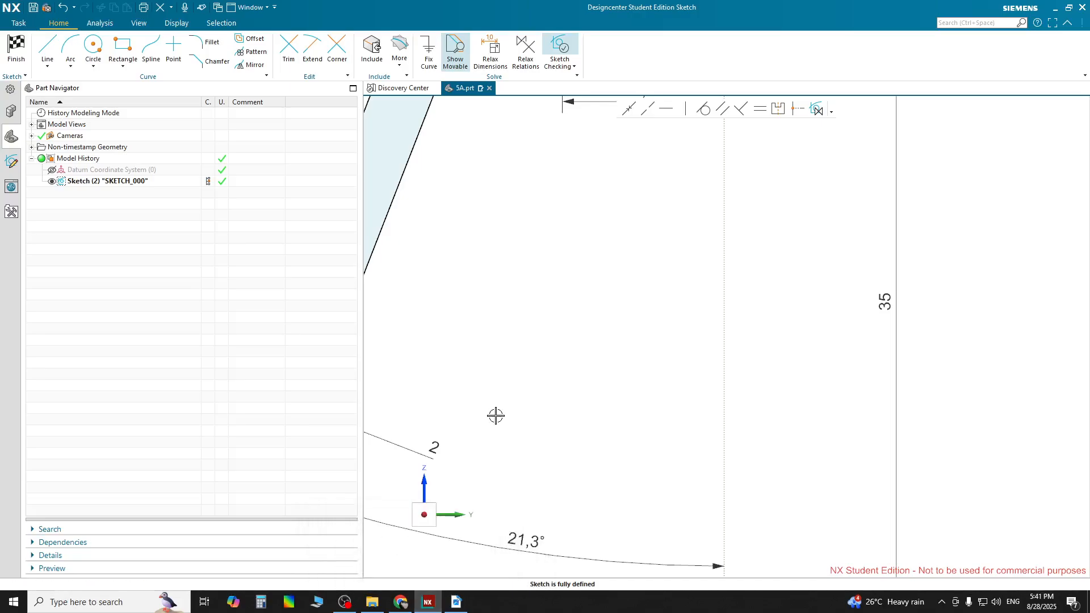
{"action": "scroll", "coordinate": [495, 416], "scroll_direction": "down", "scroll_amount": 6}
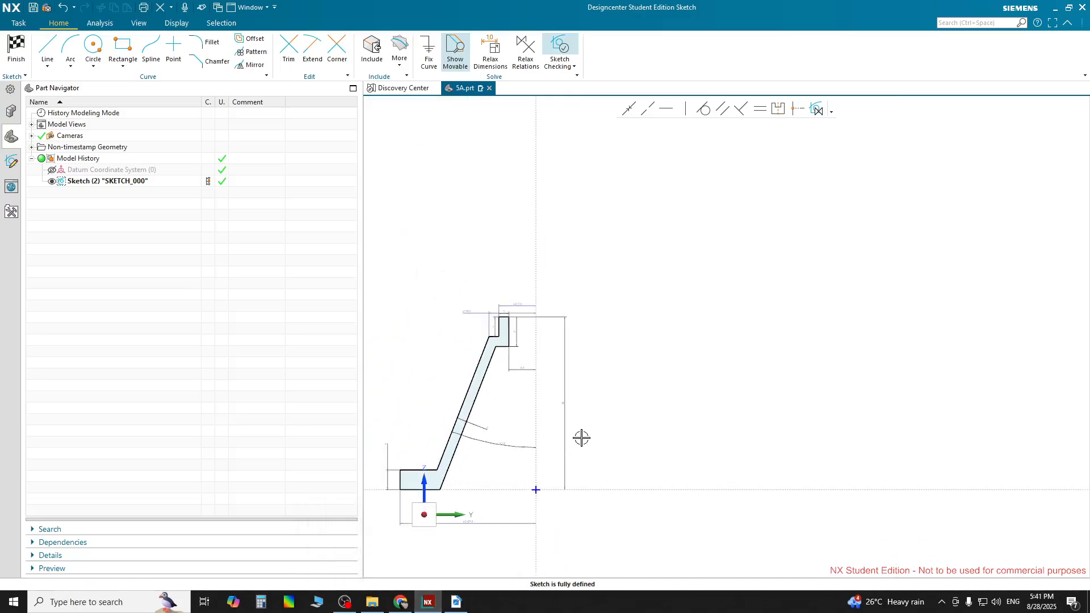
{"action": "scroll", "coordinate": [581, 438], "scroll_direction": "up", "scroll_amount": 4}
{"action": "scroll", "coordinate": [673, 421], "scroll_direction": "up", "scroll_amount": 2}
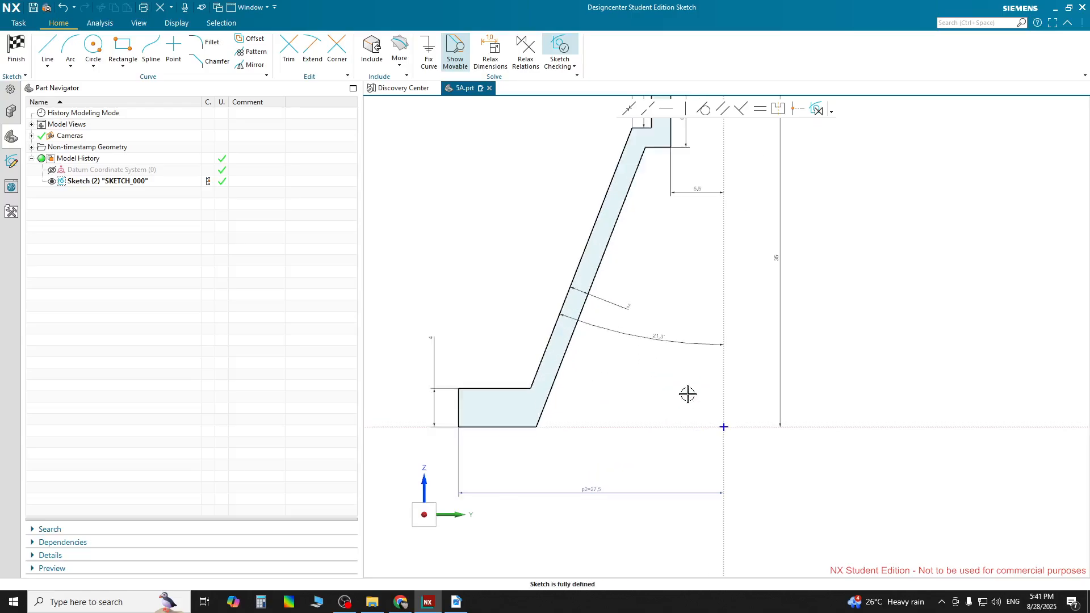
{"action": "scroll", "coordinate": [674, 315], "scroll_direction": "down", "scroll_amount": 1}
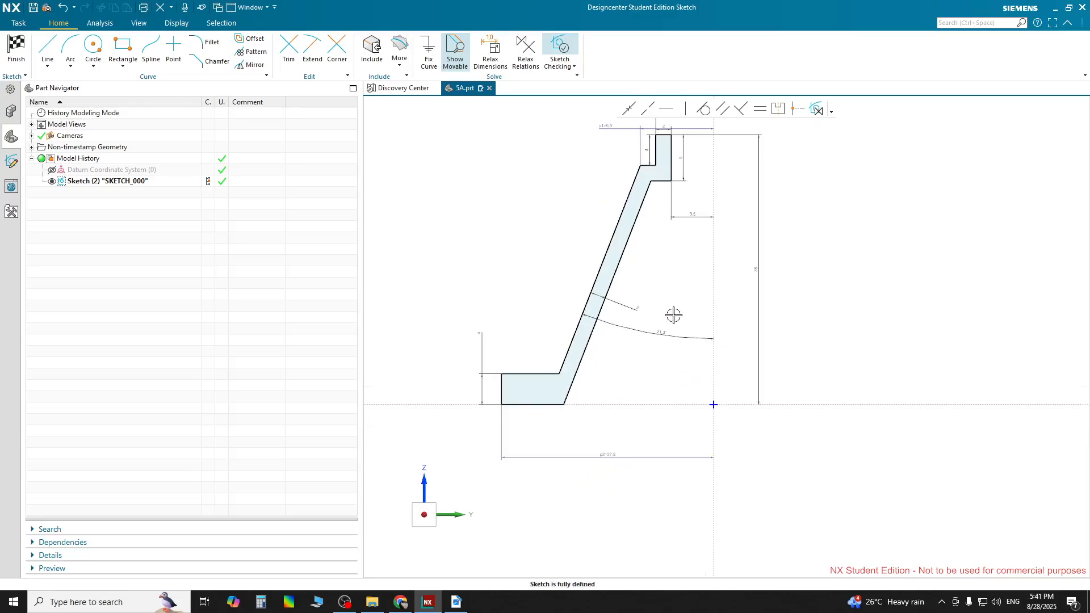
{"action": "scroll", "coordinate": [674, 315], "scroll_direction": "down", "scroll_amount": 2}
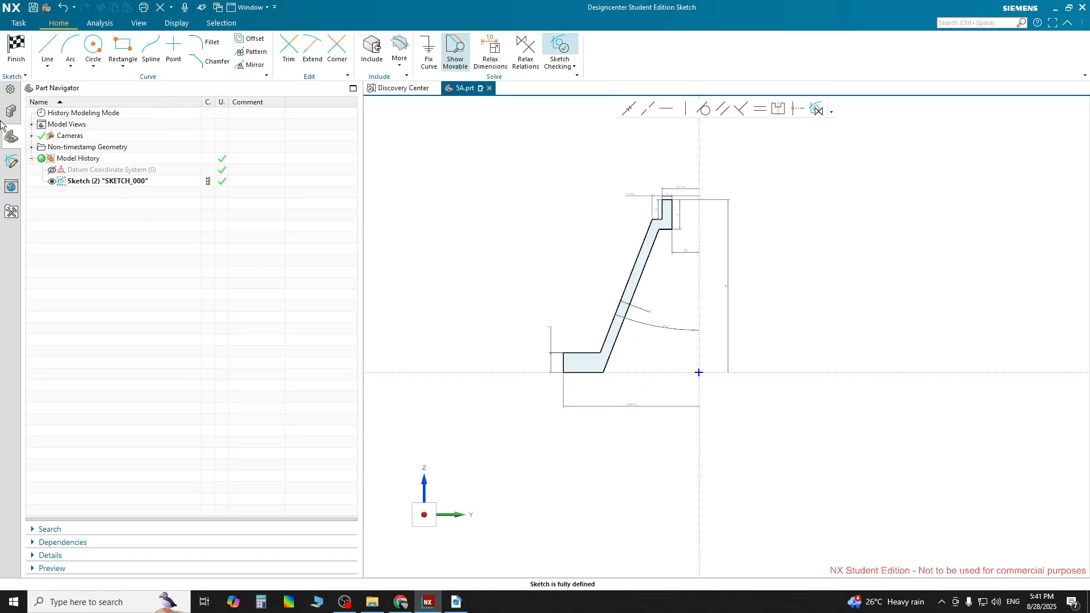
Finish the sketch and reopen it for editing
{"action": "left_click", "coordinate": [16, 48]}
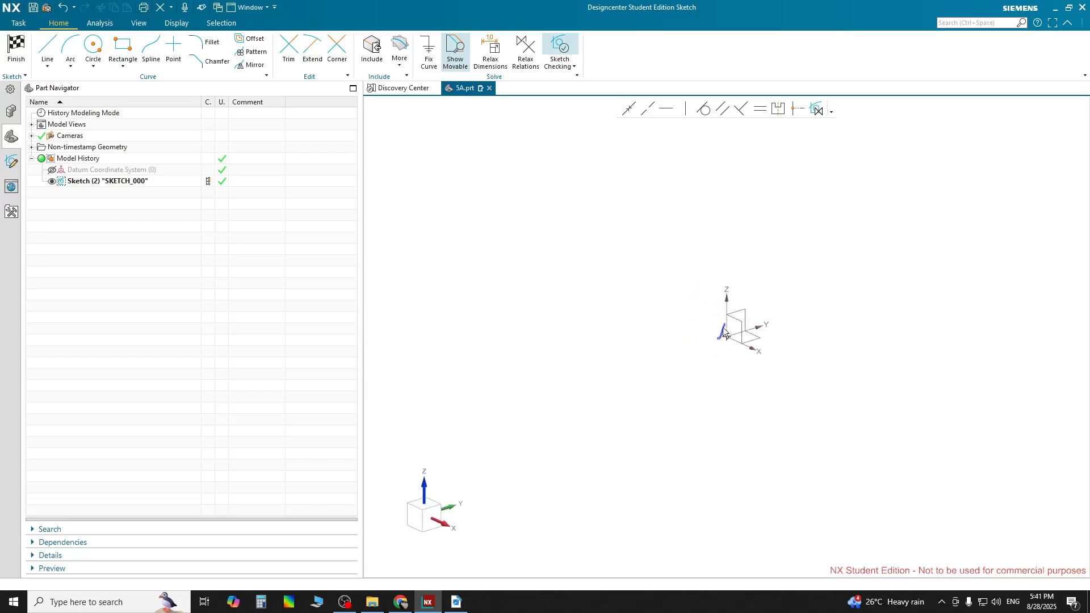
{"action": "scroll", "coordinate": [732, 335], "scroll_direction": "up", "scroll_amount": 4}
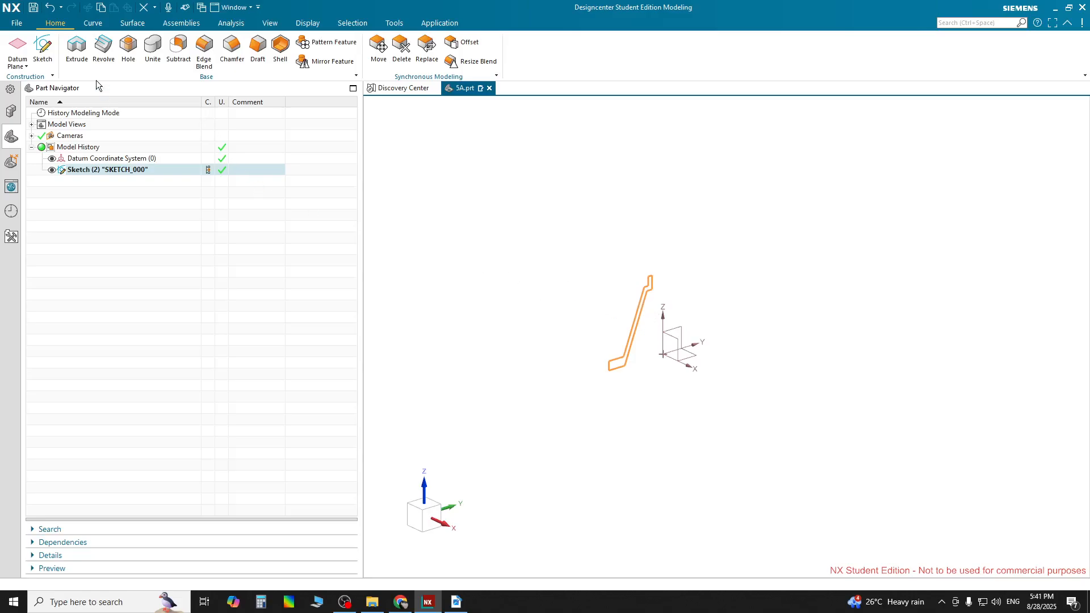
{"action": "double_click", "coordinate": [641, 307]}
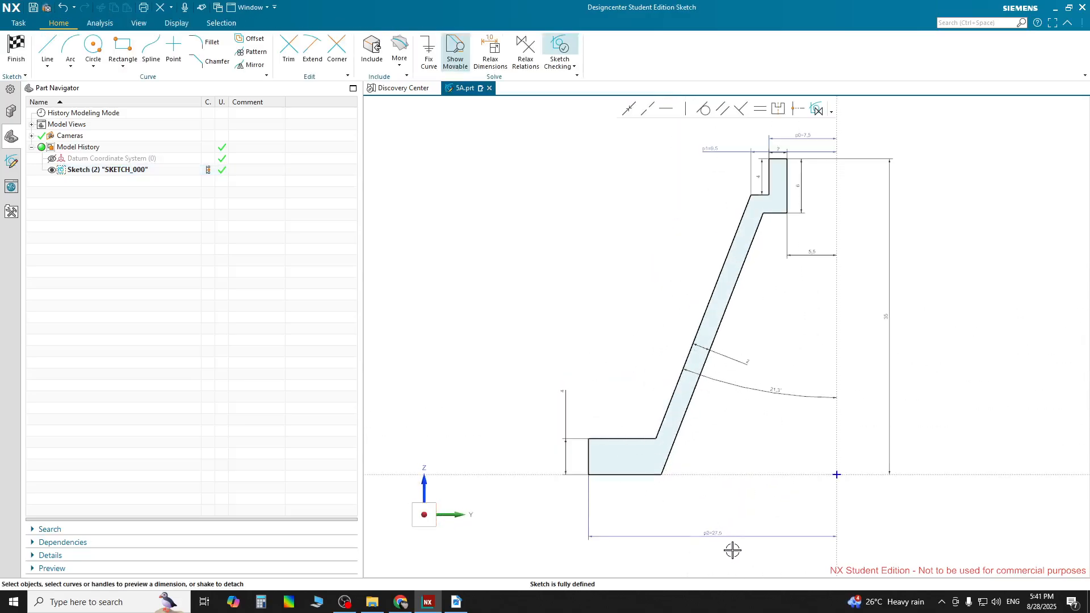
Open the p2 base dimension for editing twice and accept its 55/2 expression
{"action": "scroll", "coordinate": [732, 551], "scroll_direction": "down", "scroll_amount": 5}
{"action": "double_click", "coordinate": [718, 526]}
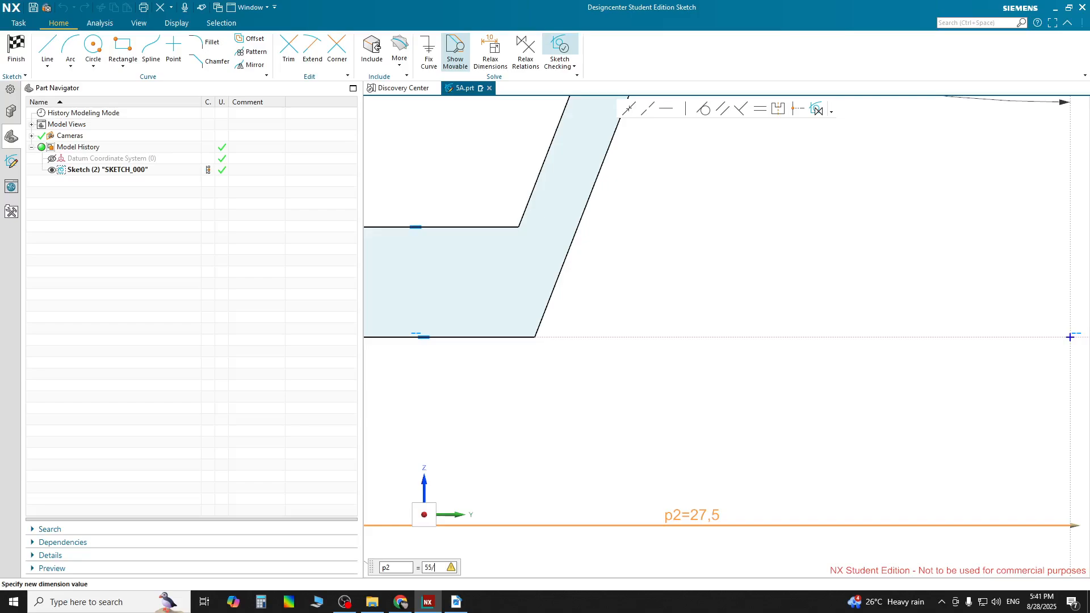
{"action": "key", "text": "Return"}
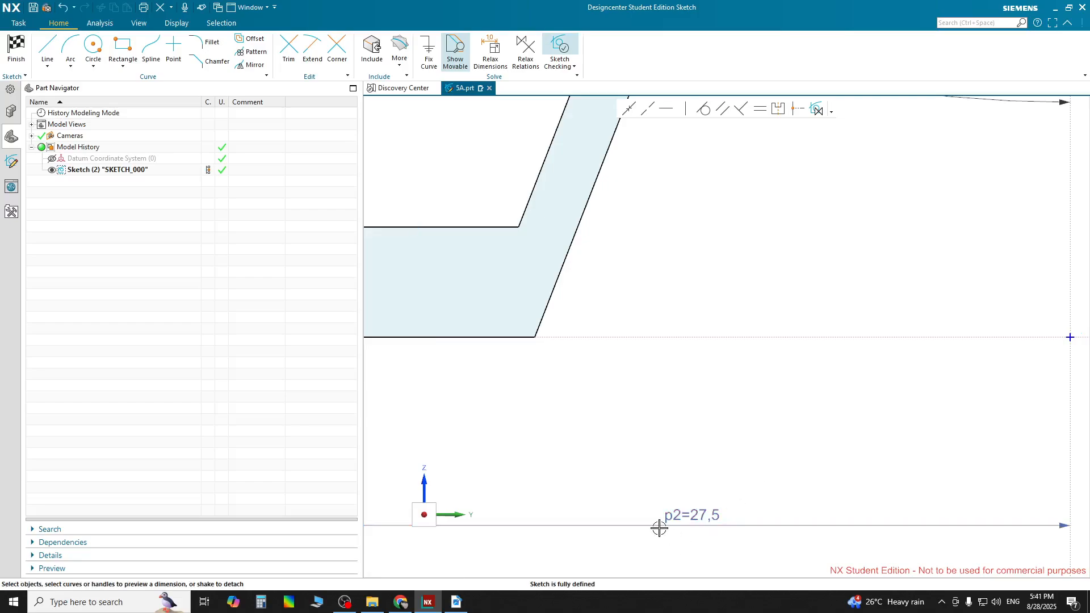
{"action": "double_click", "coordinate": [687, 513]}
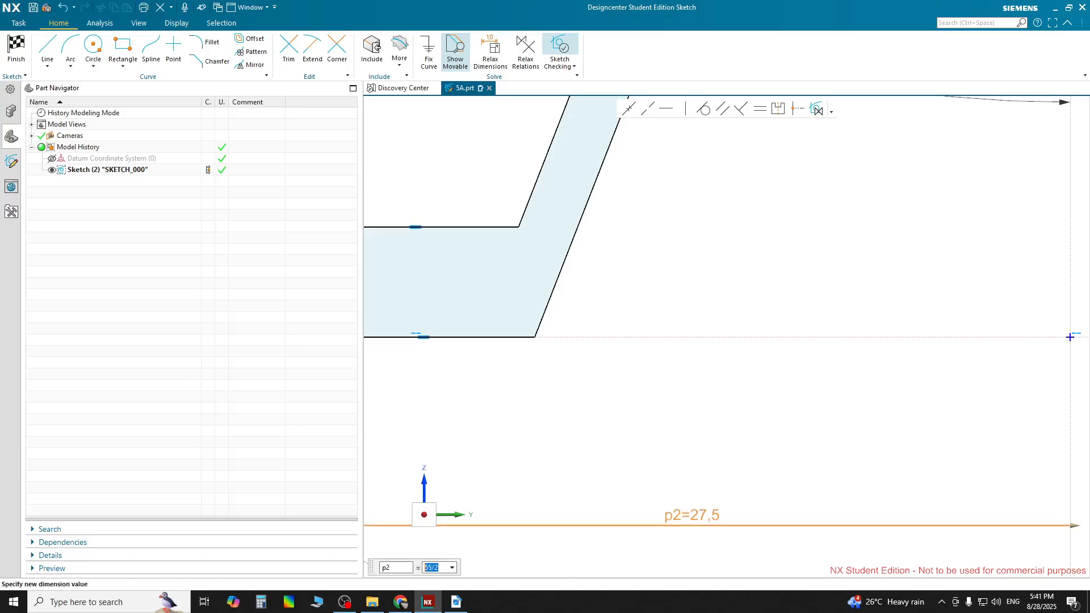
{"action": "key", "text": "Return"}
Reposition the p0 and the 2 mm neck-width dimensions higher above the top of the profile
{"action": "scroll", "coordinate": [693, 511], "scroll_direction": "down", "scroll_amount": 6}
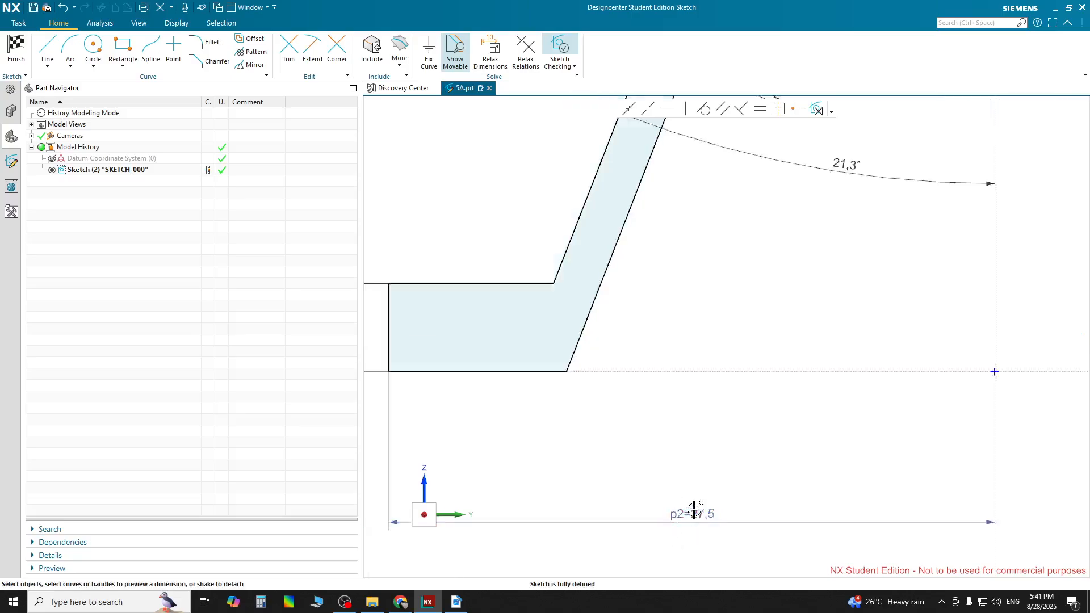
{"action": "scroll", "coordinate": [759, 360], "scroll_direction": "up", "scroll_amount": 3}
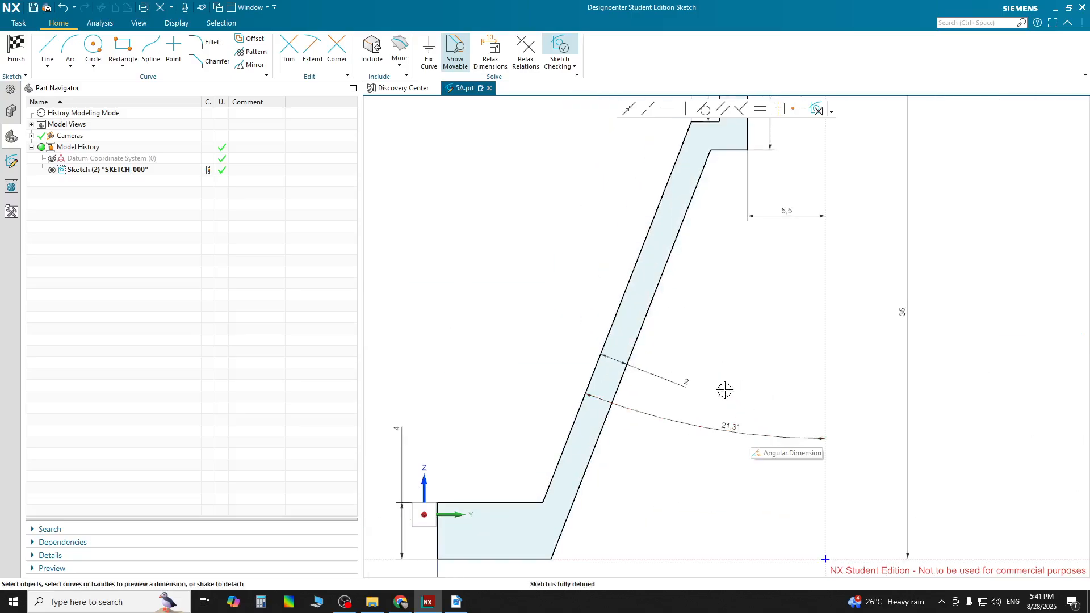
{"action": "scroll", "coordinate": [813, 208], "scroll_direction": "up", "scroll_amount": 1}
{"action": "scroll", "coordinate": [778, 264], "scroll_direction": "down", "scroll_amount": 1}
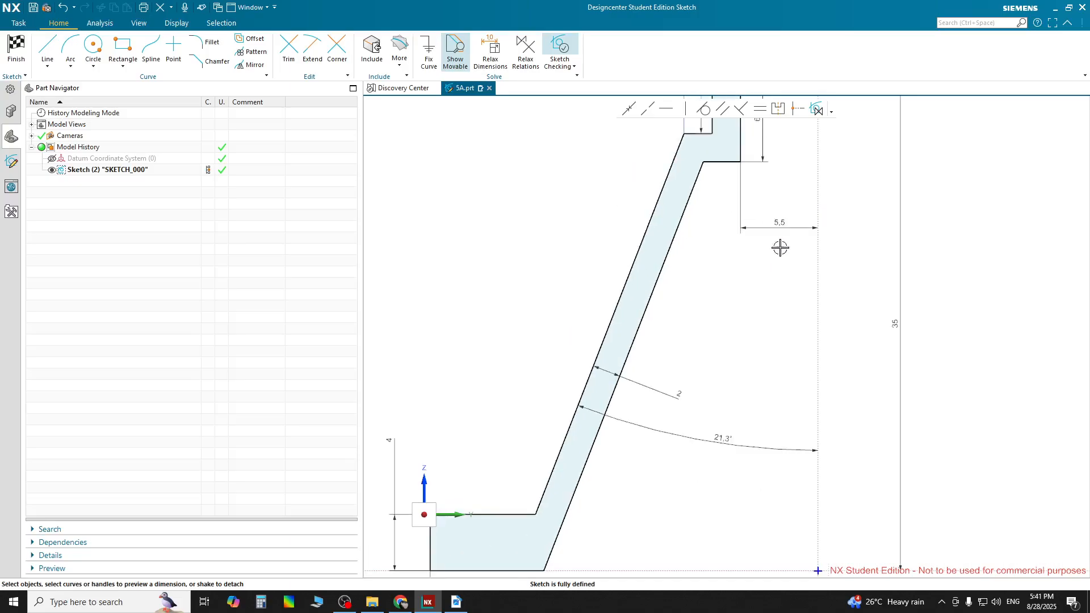
{"action": "scroll", "coordinate": [771, 209], "scroll_direction": "down", "scroll_amount": 1}
{"action": "scroll", "coordinate": [766, 165], "scroll_direction": "down", "scroll_amount": 1}
{"action": "scroll", "coordinate": [748, 142], "scroll_direction": "down", "scroll_amount": 1}
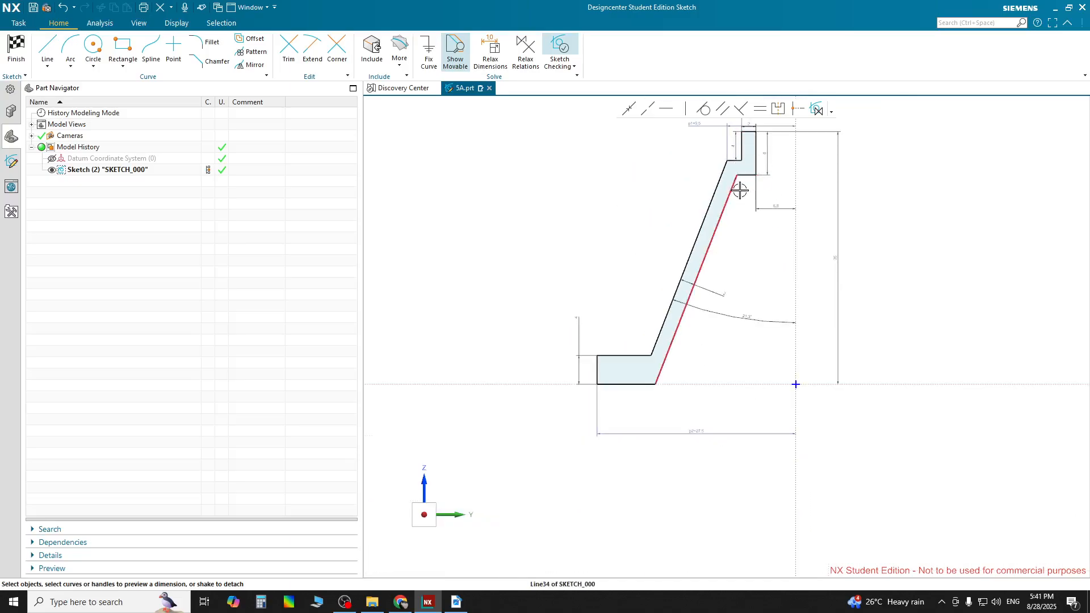
{"action": "middle_click_drag", "start_coordinate": [749, 189], "coordinate": [616, 412], "text": "shift"}
{"action": "scroll", "coordinate": [611, 308], "scroll_direction": "up", "scroll_amount": 6}
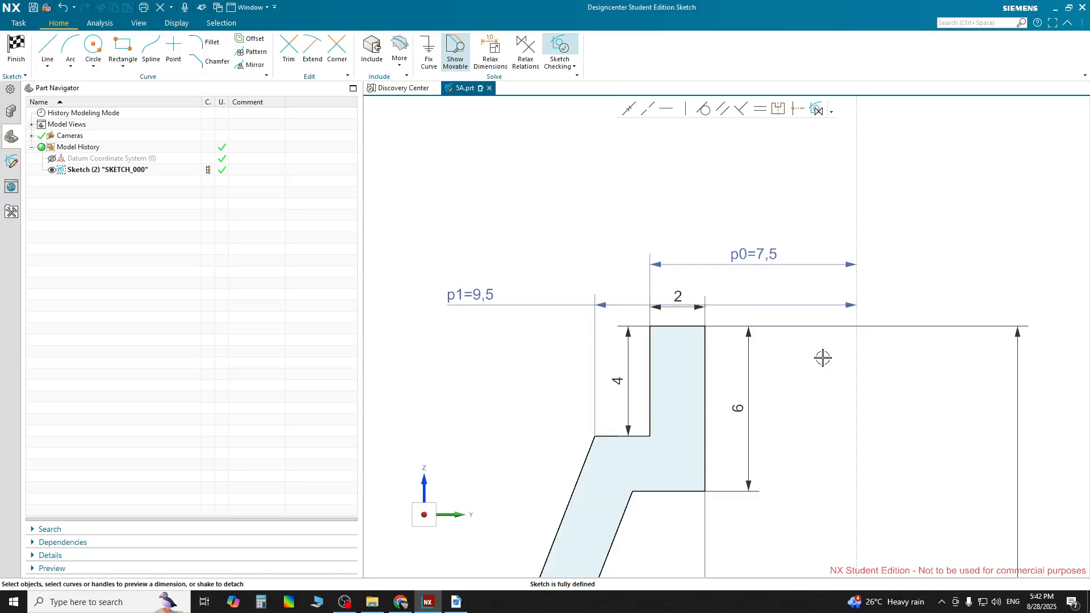
{"action": "left_click_drag", "start_coordinate": [746, 258], "coordinate": [745, 193]}
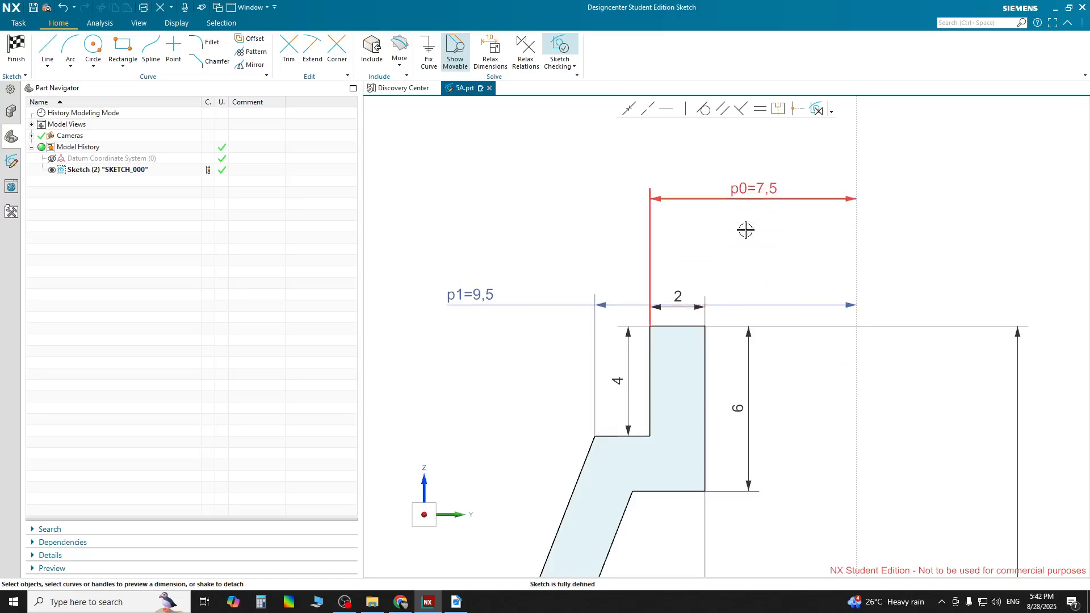
{"action": "left_click_drag", "start_coordinate": [701, 306], "coordinate": [562, 266]}
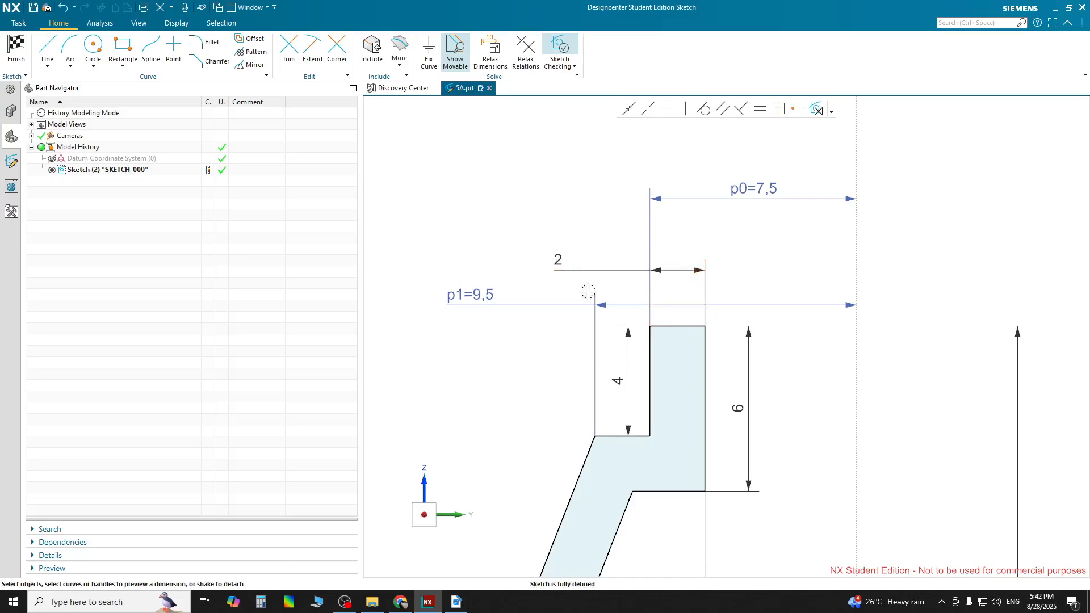
{"action": "left_click", "coordinate": [594, 309]}
{"action": "left_click", "coordinate": [561, 341]}
Compare the dimensioned profile with the section AA view in the PDF drawing
{"action": "scroll", "coordinate": [701, 392], "scroll_direction": "down", "scroll_amount": 5}
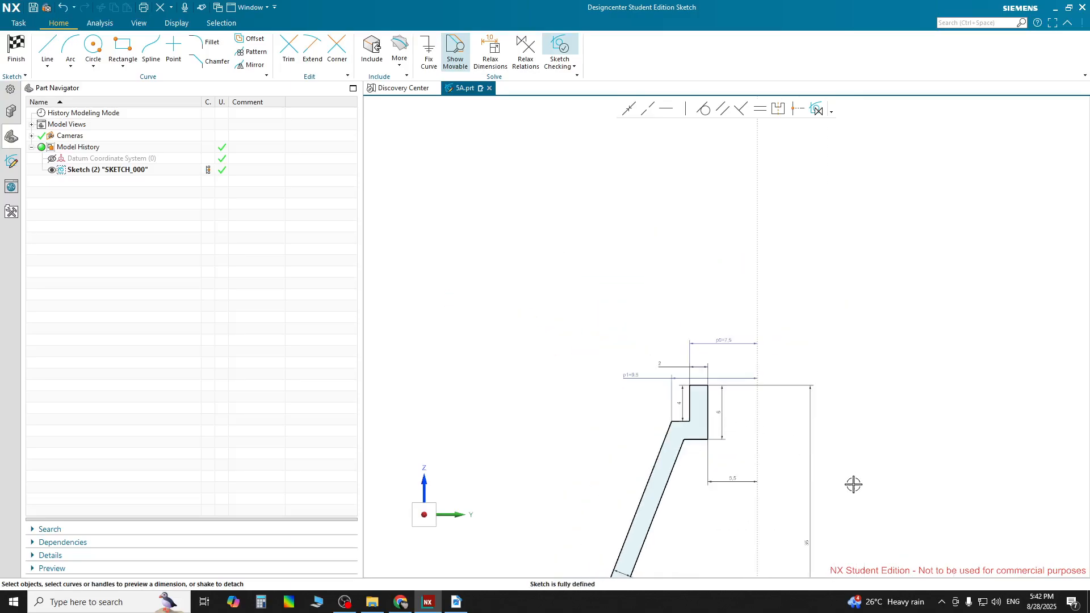
{"action": "scroll", "coordinate": [799, 556], "scroll_direction": "up", "scroll_amount": 4}
{"action": "left_click", "coordinate": [466, 603]}
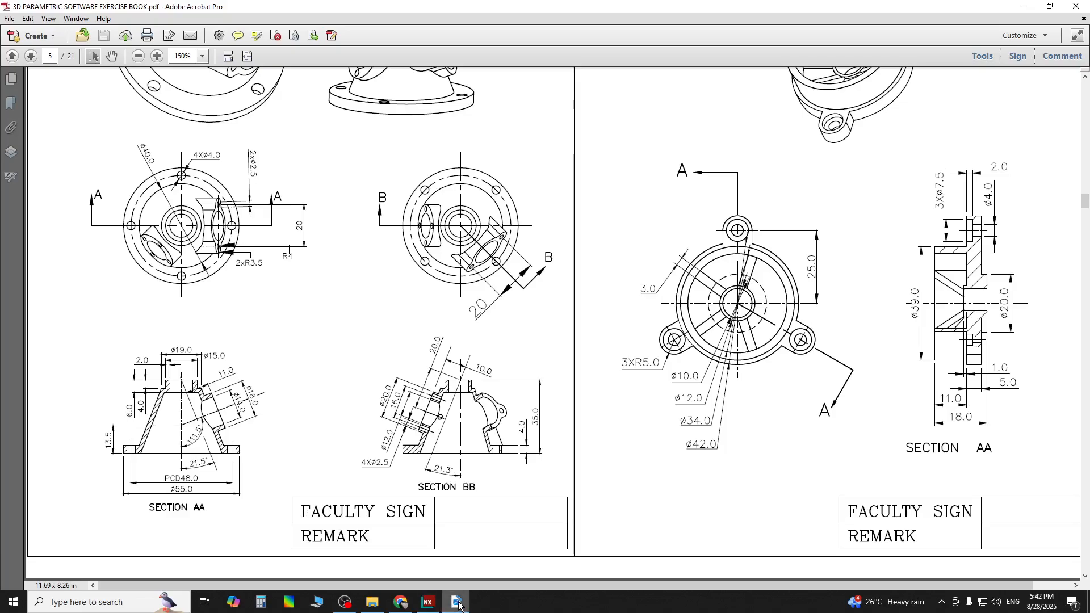
{"action": "left_click", "coordinate": [428, 602]}
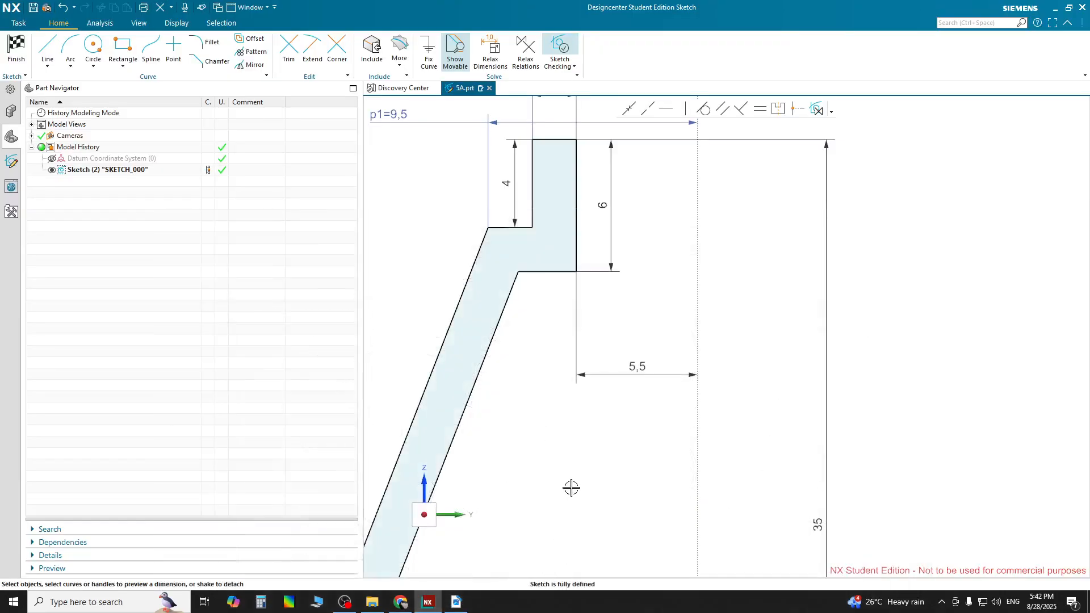
{"action": "middle_click_drag", "start_coordinate": [571, 487], "coordinate": [927, 123], "text": "shift"}
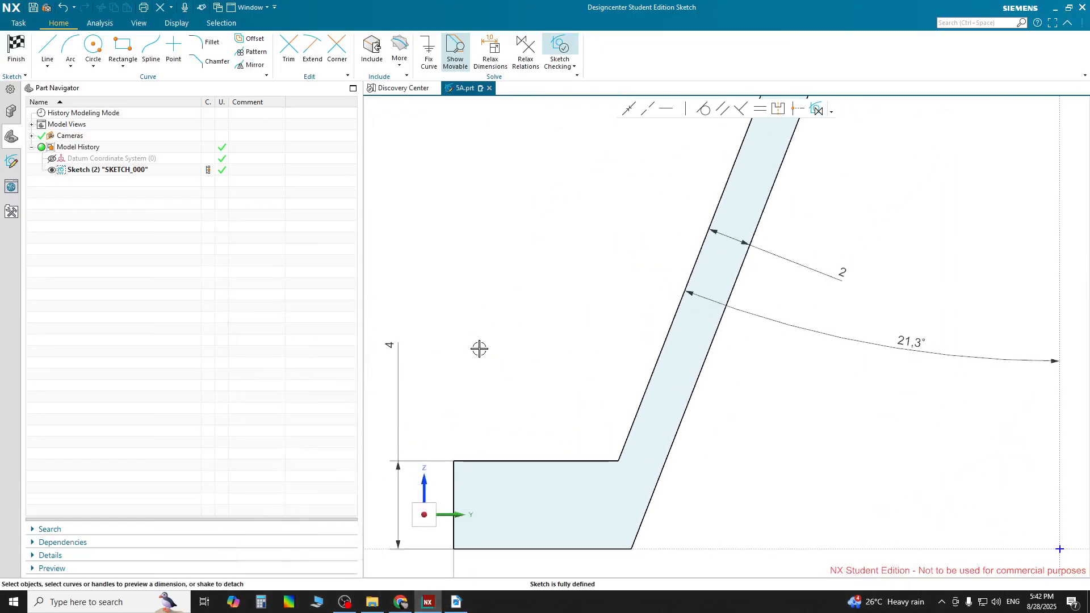
{"action": "scroll", "coordinate": [456, 430], "scroll_direction": "up", "scroll_amount": 3}
{"action": "scroll", "coordinate": [681, 428], "scroll_direction": "up", "scroll_amount": 2}
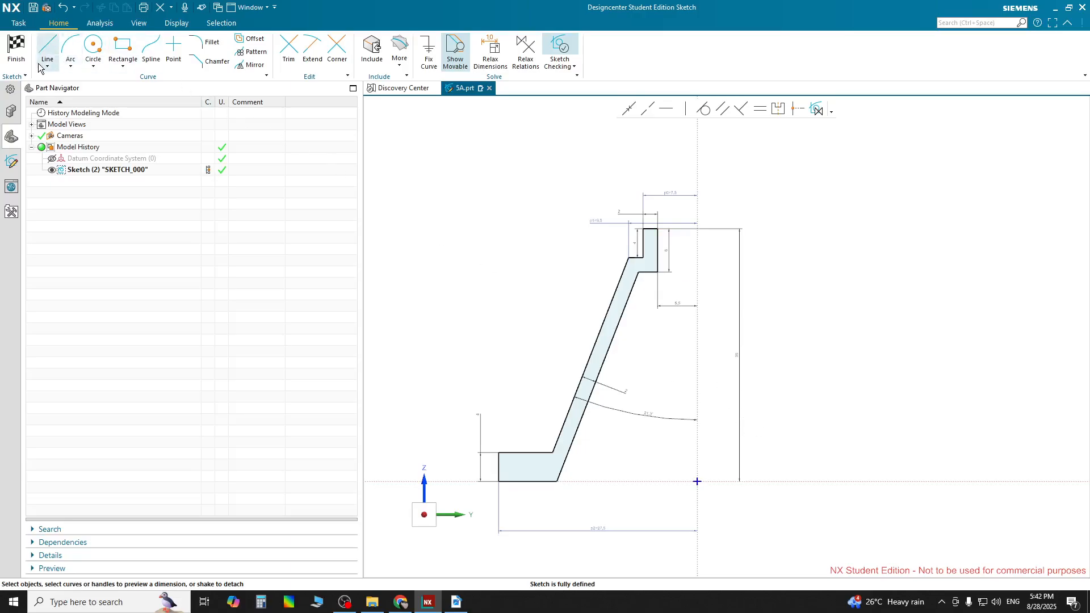
Finish the sketch and review the 5A pictorial views in the PDF drawing
{"action": "left_click", "coordinate": [16, 53]}
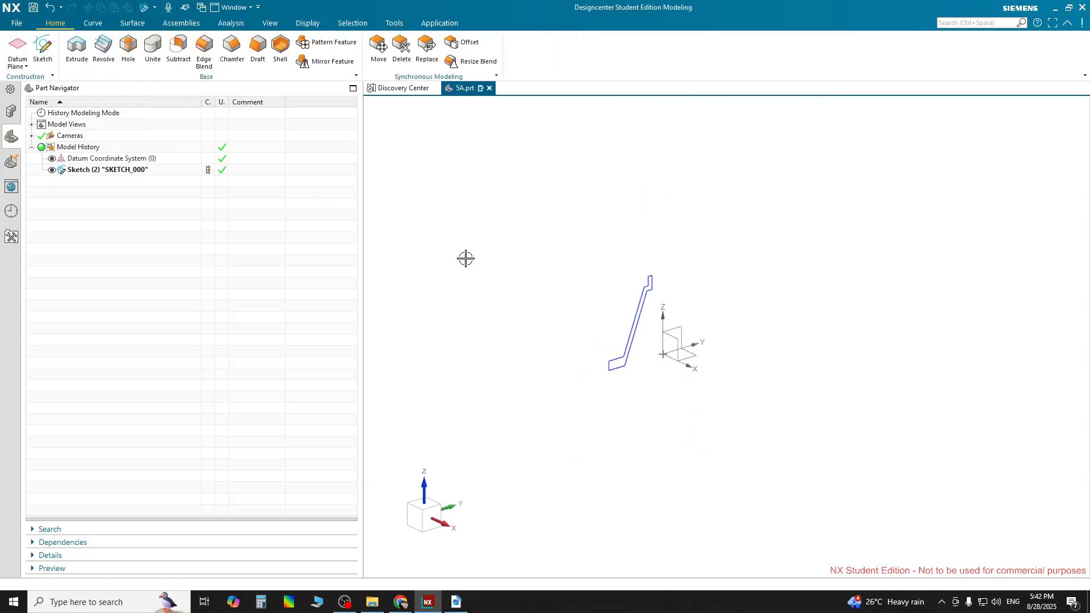
{"action": "left_click", "coordinate": [609, 370]}
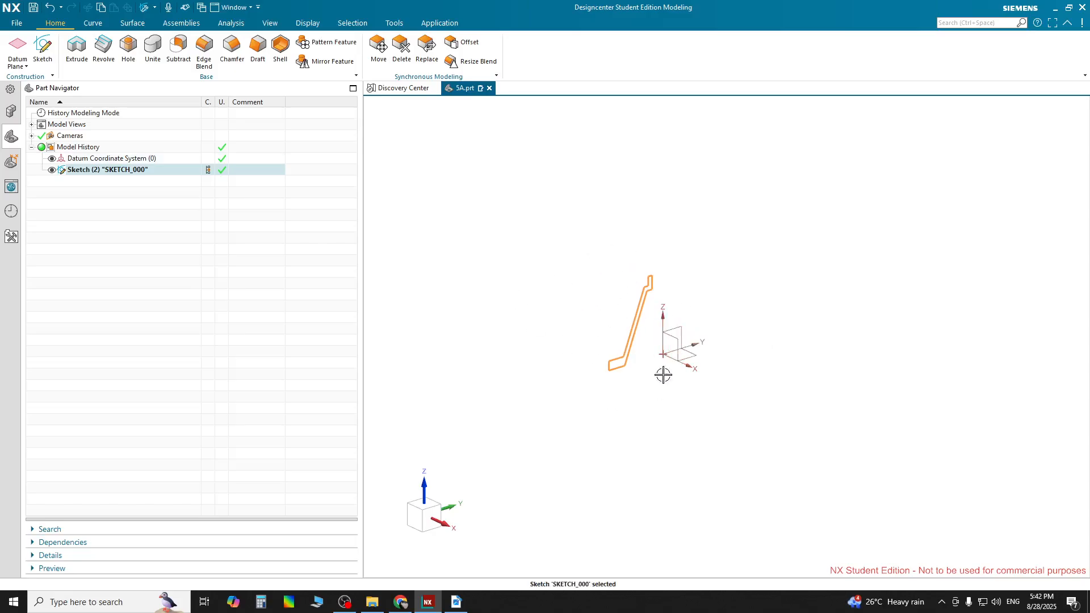
{"action": "left_click", "coordinate": [456, 602]}
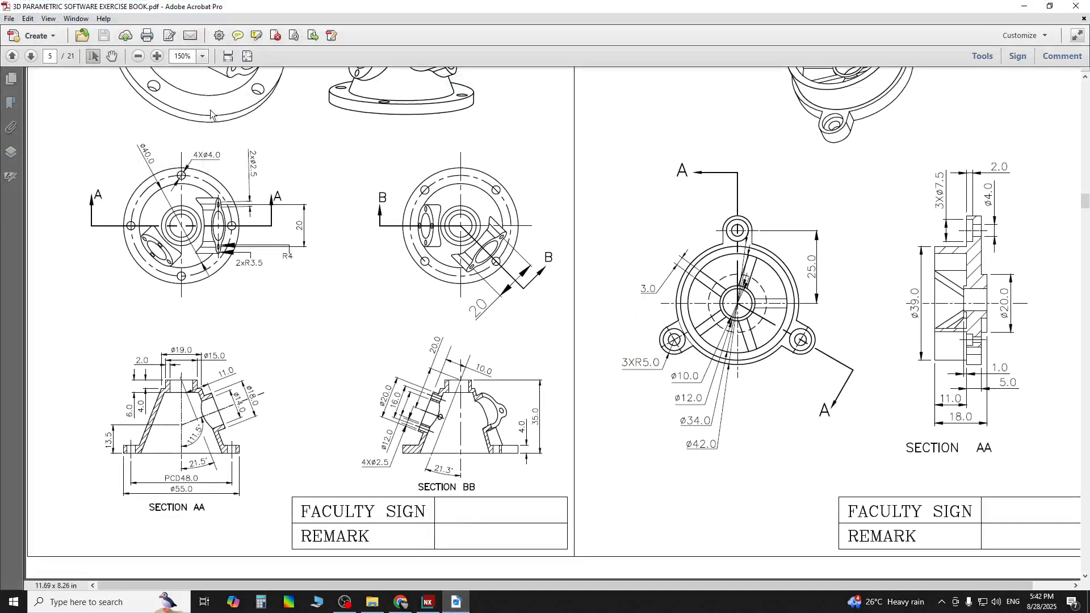
{"action": "scroll", "coordinate": [370, 158], "scroll_direction": "up", "scroll_amount": 5}
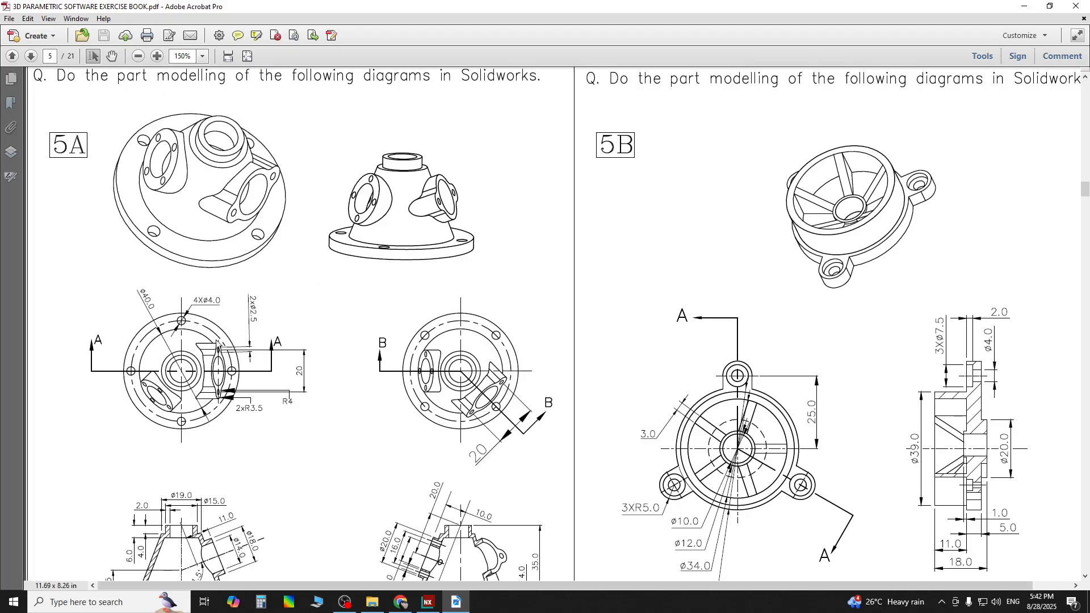
{"action": "left_click", "coordinate": [428, 602]}
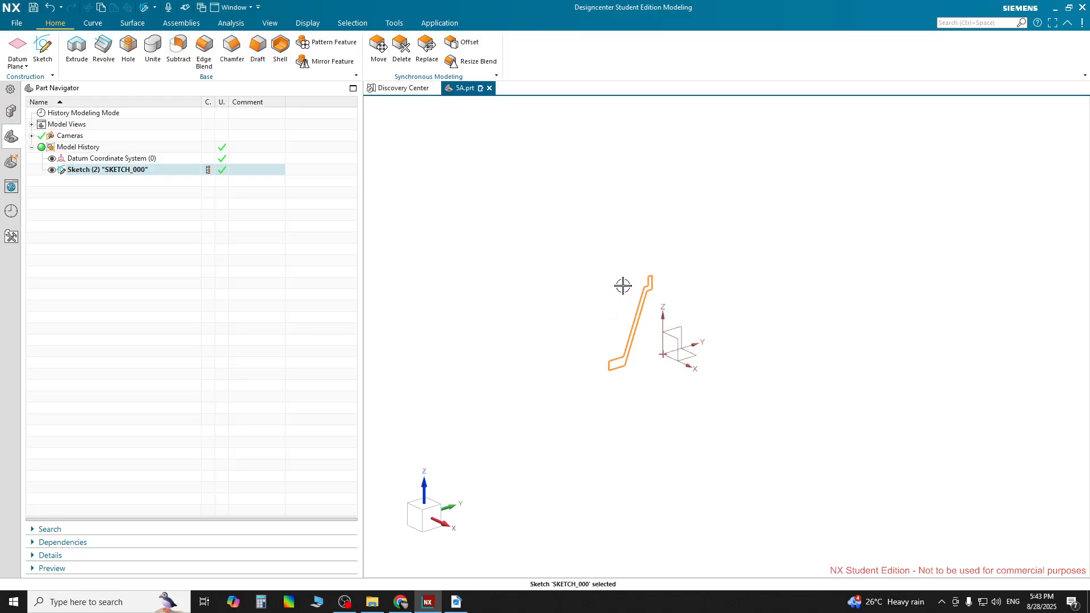
{"action": "key", "text": "Escape"}
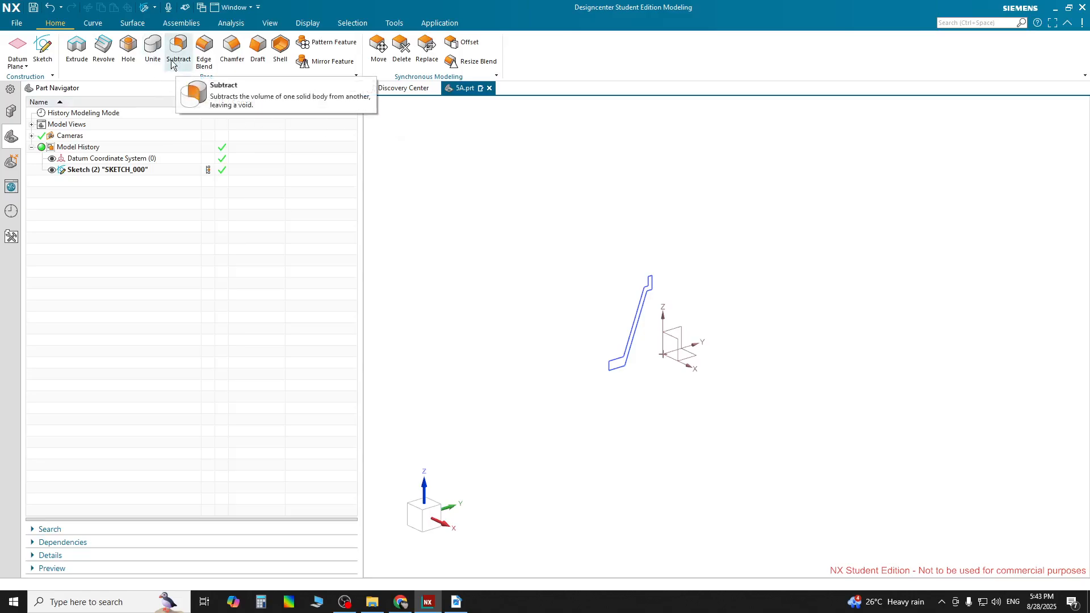
Start a Revolve and select the whole sketch as its section
{"action": "left_click", "coordinate": [103, 46]}
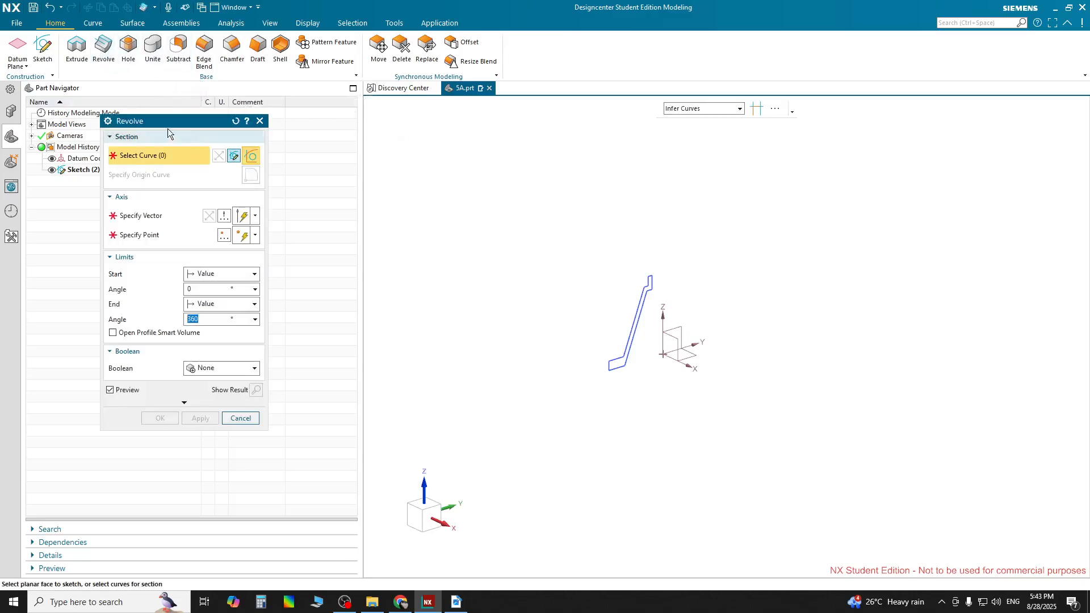
{"action": "left_click_drag", "start_coordinate": [165, 121], "coordinate": [363, 154]}
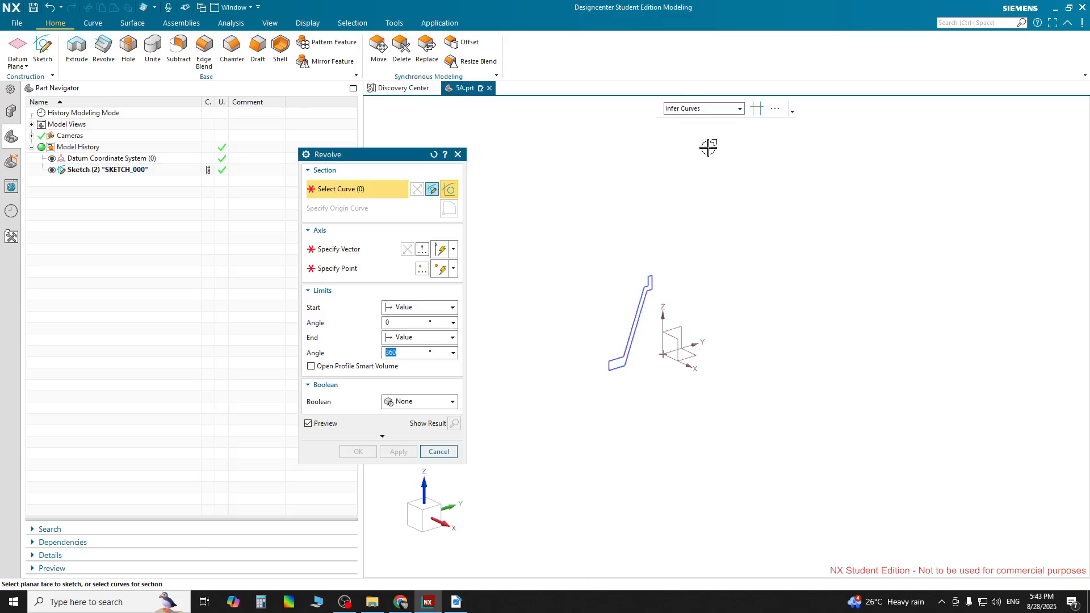
{"action": "left_click", "coordinate": [711, 111]}
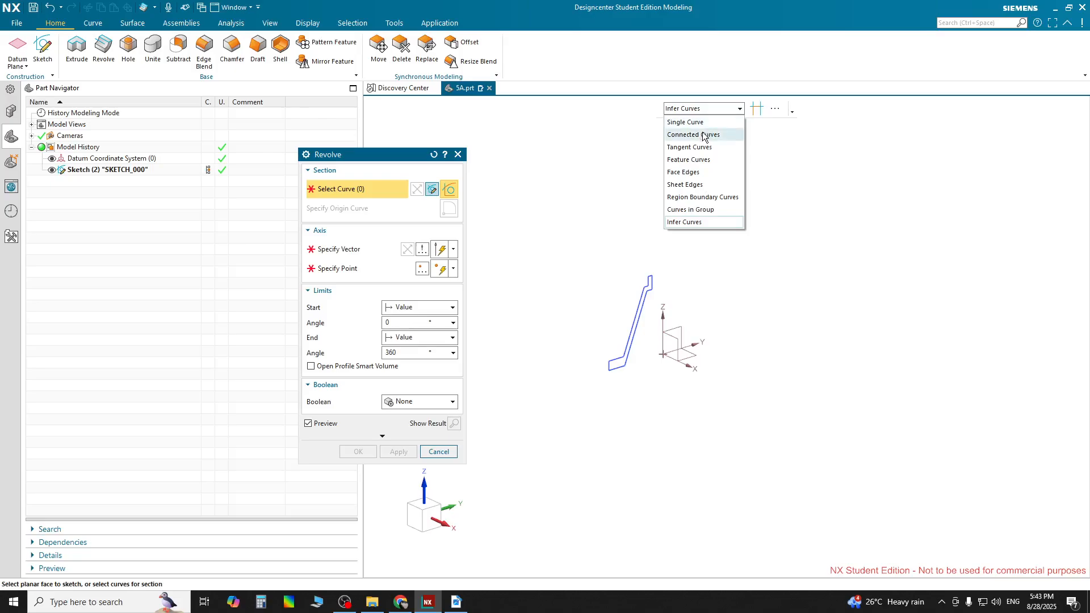
{"action": "left_click", "coordinate": [716, 107]}
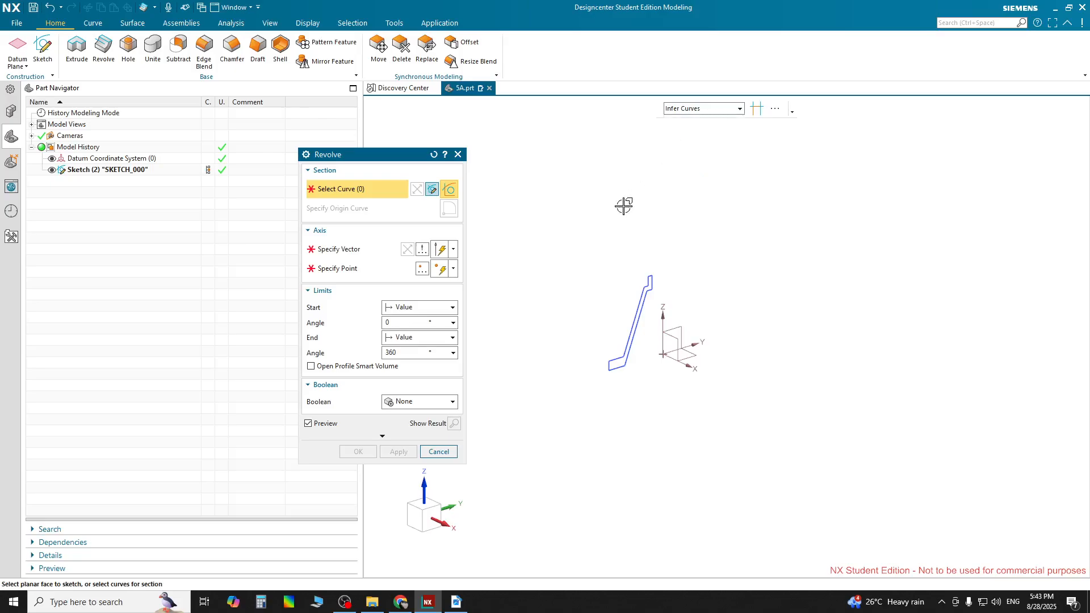
{"action": "left_click", "coordinate": [358, 192]}
{"action": "left_click", "coordinate": [100, 172]}
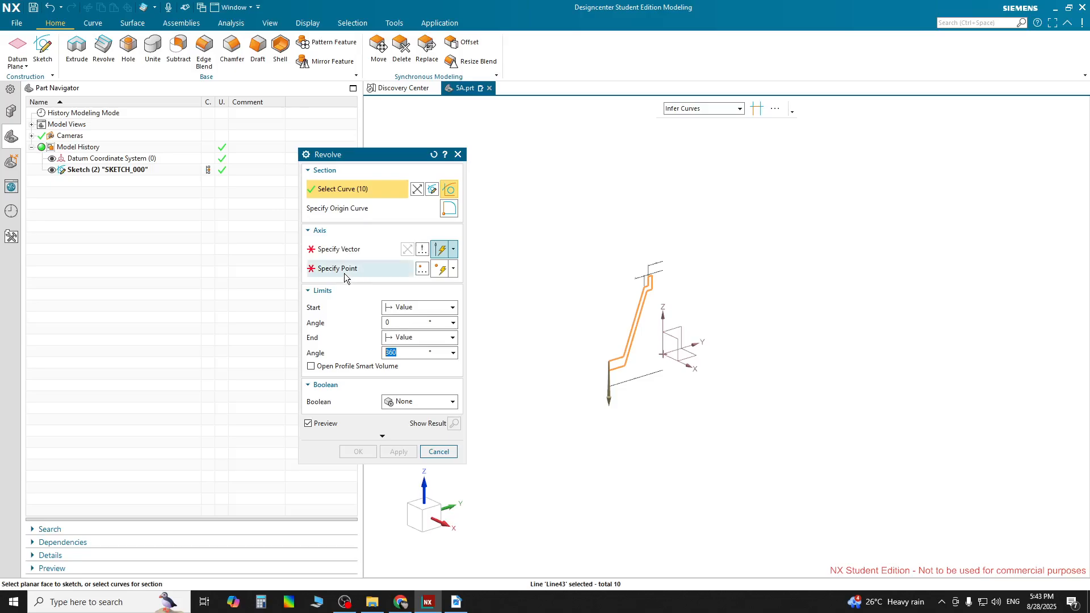
Set the revolve axis to the Z axis through the datum origin point
{"action": "left_click", "coordinate": [340, 250]}
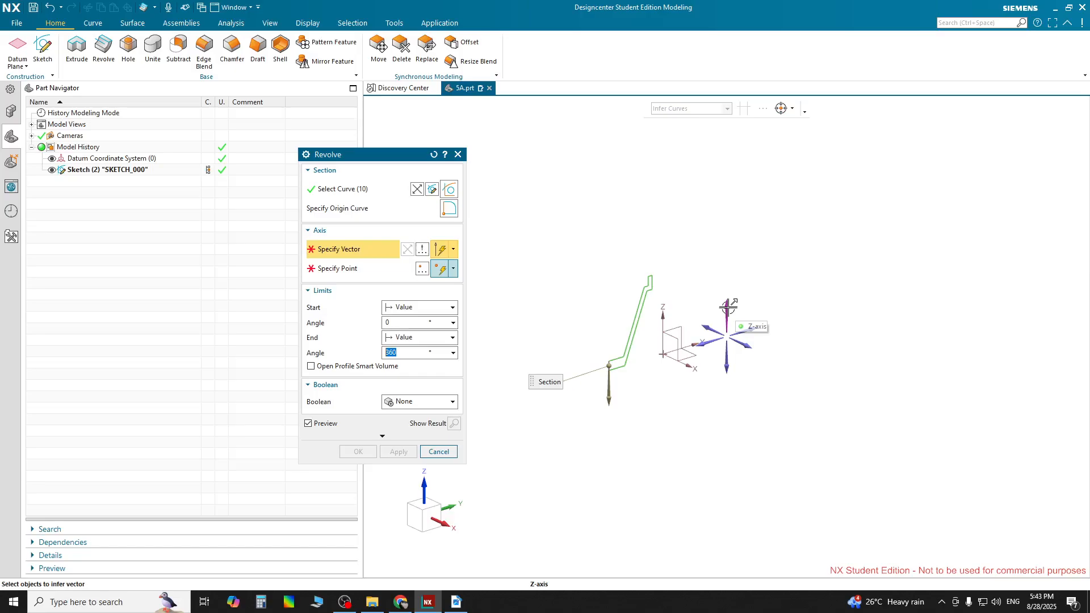
{"action": "left_click", "coordinate": [676, 313]}
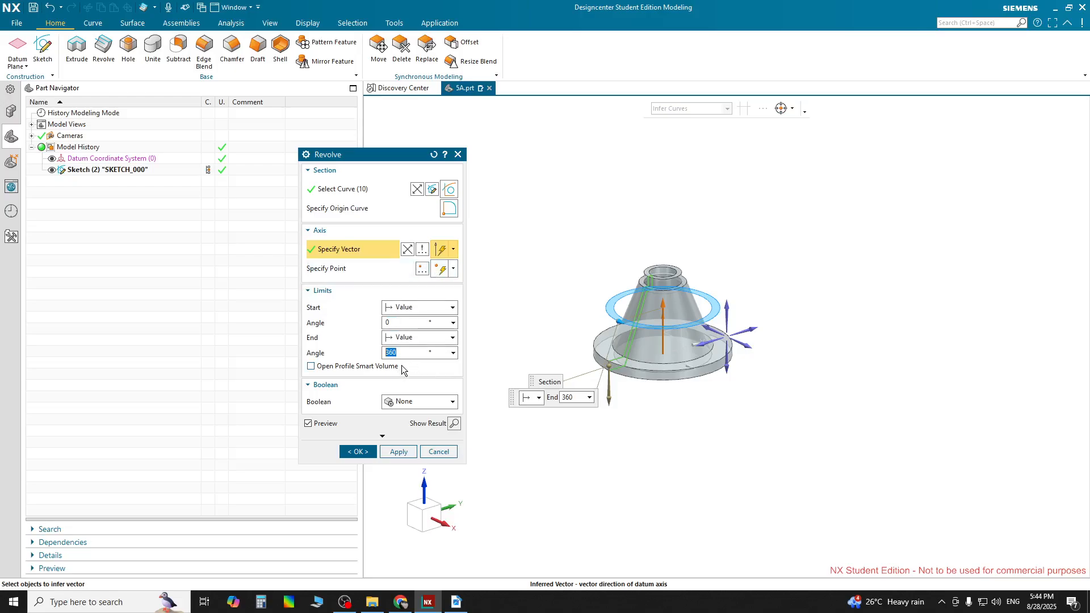
{"action": "left_click", "coordinate": [337, 269]}
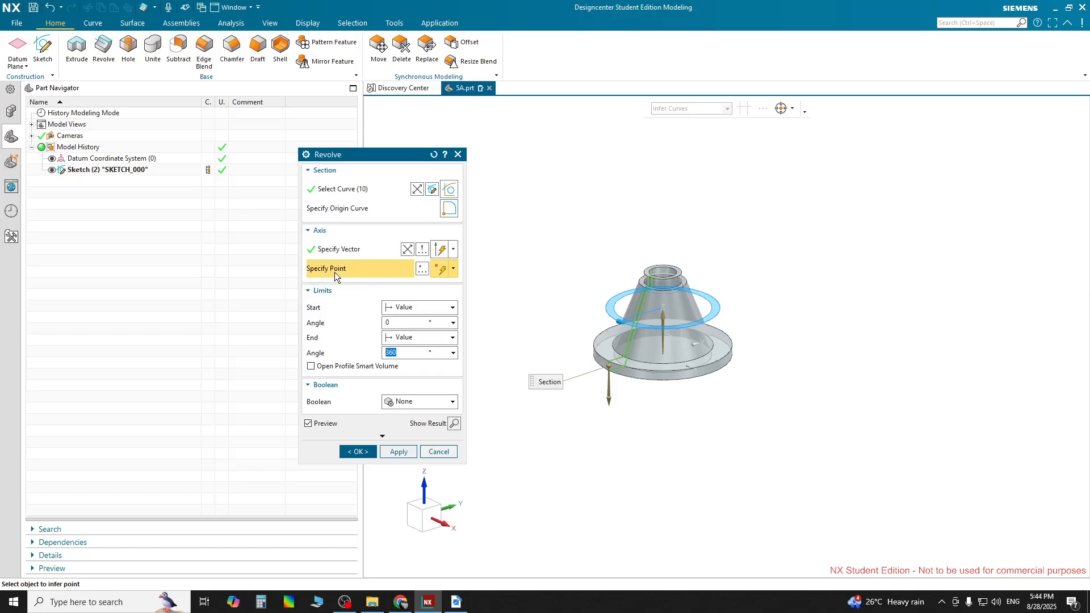
{"action": "left_click", "coordinate": [662, 358]}
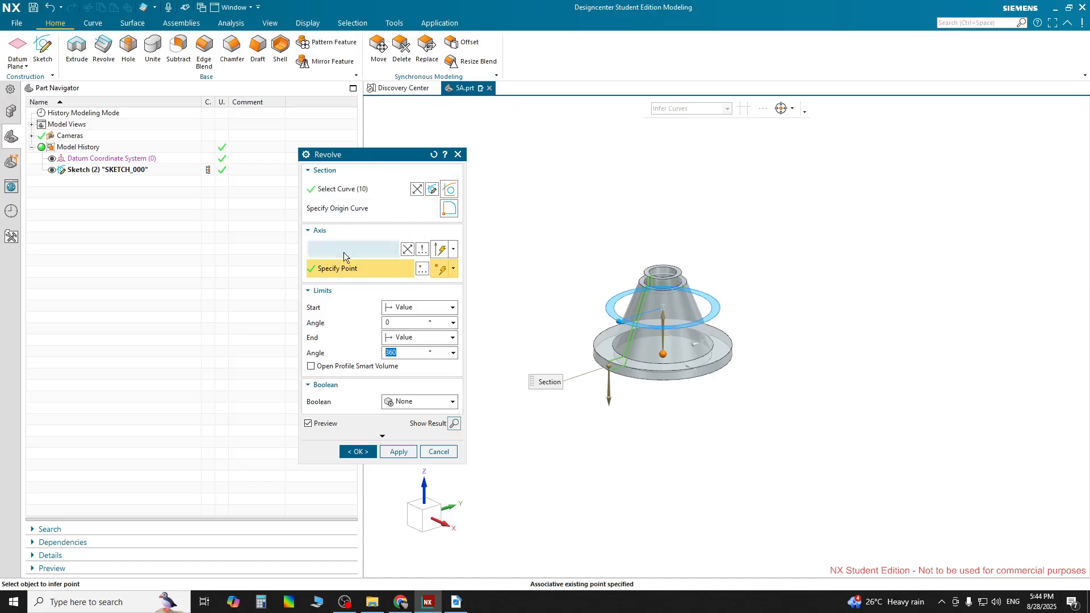
Preview the full 360° revolved body and create the Revolve feature
{"action": "left_click", "coordinate": [454, 423]}
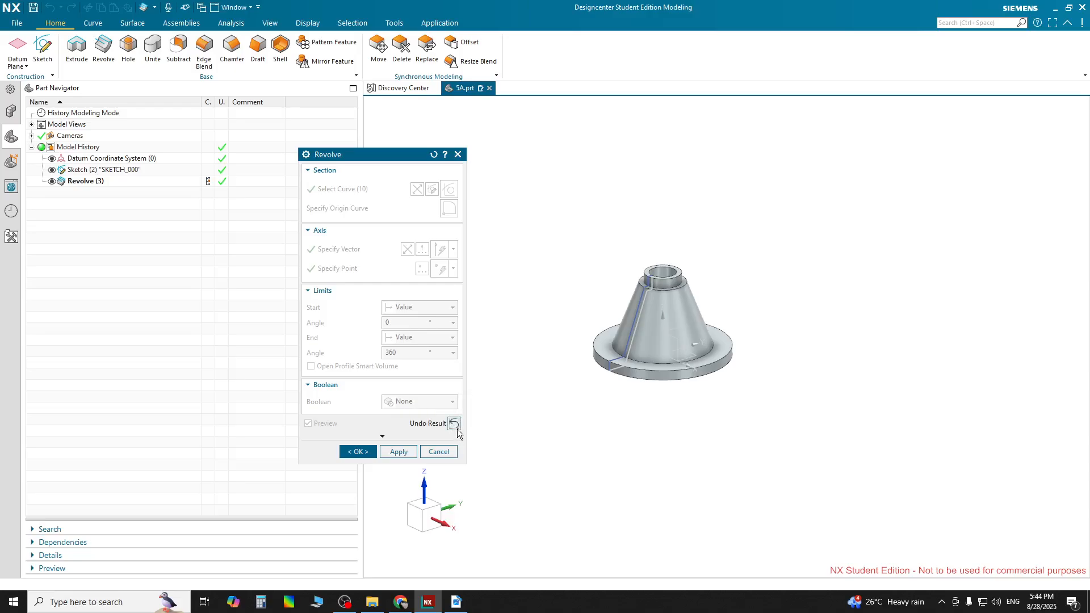
{"action": "scroll", "coordinate": [651, 339], "scroll_direction": "up", "scroll_amount": 5}
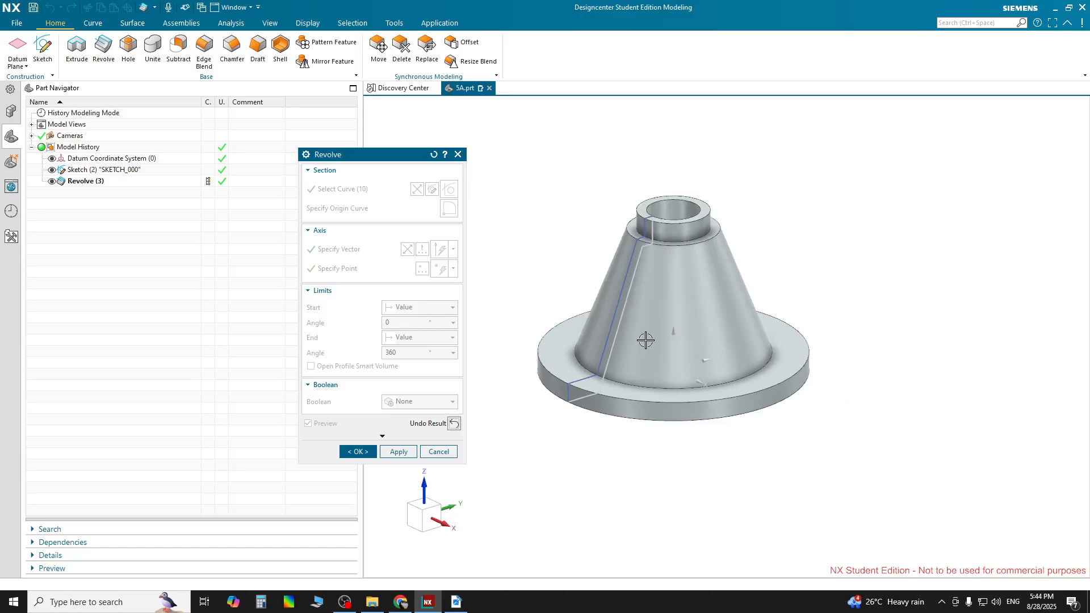
{"action": "scroll", "coordinate": [643, 341], "scroll_direction": "down", "scroll_amount": 3}
{"action": "left_click", "coordinate": [455, 424]}
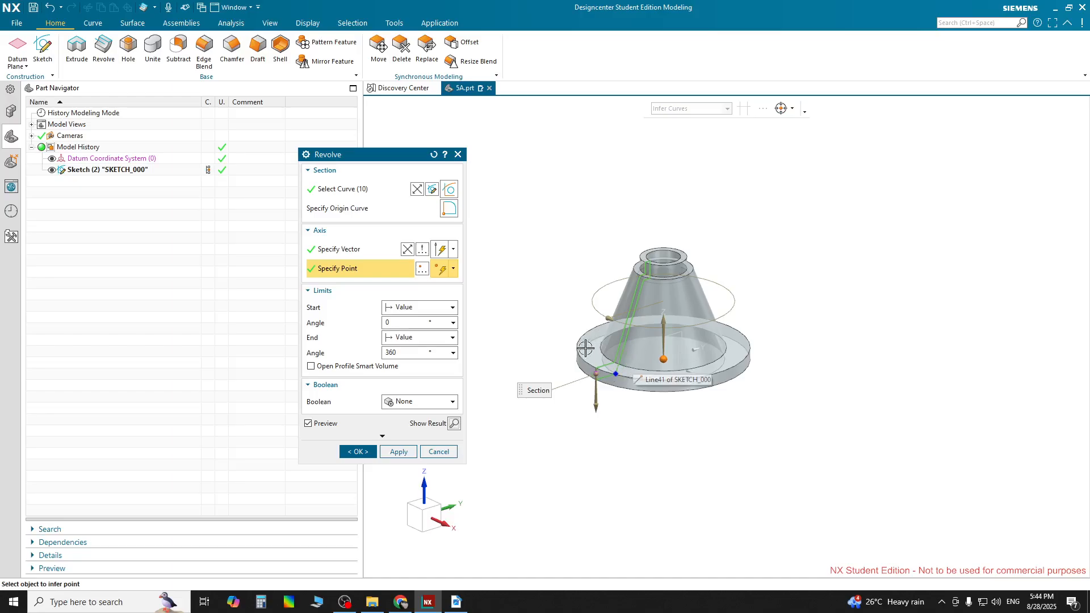
{"action": "left_click", "coordinate": [361, 452]}
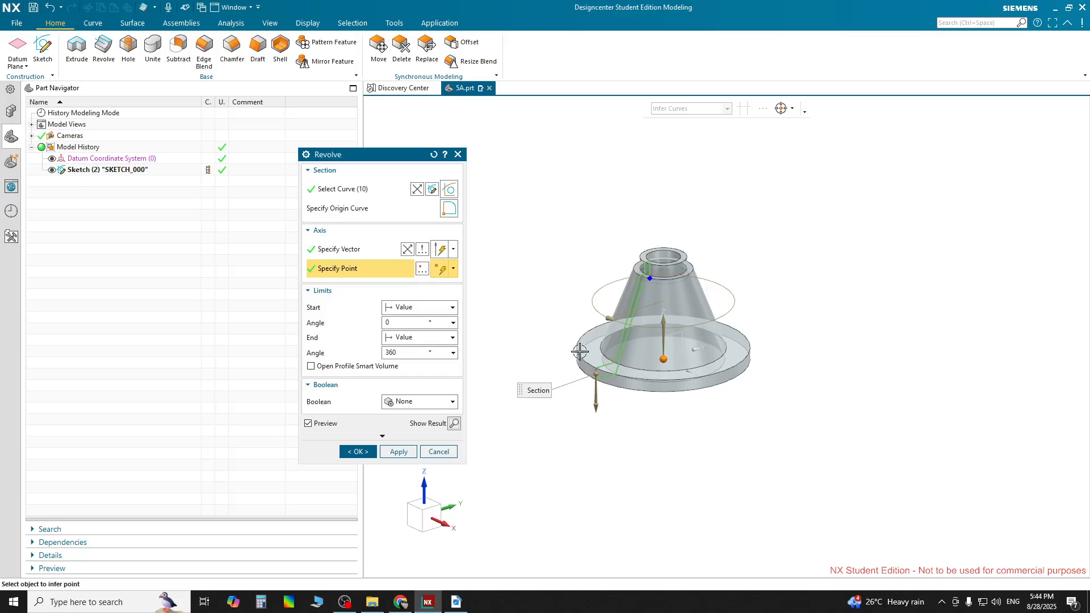
{"action": "left_click", "coordinate": [352, 452]}
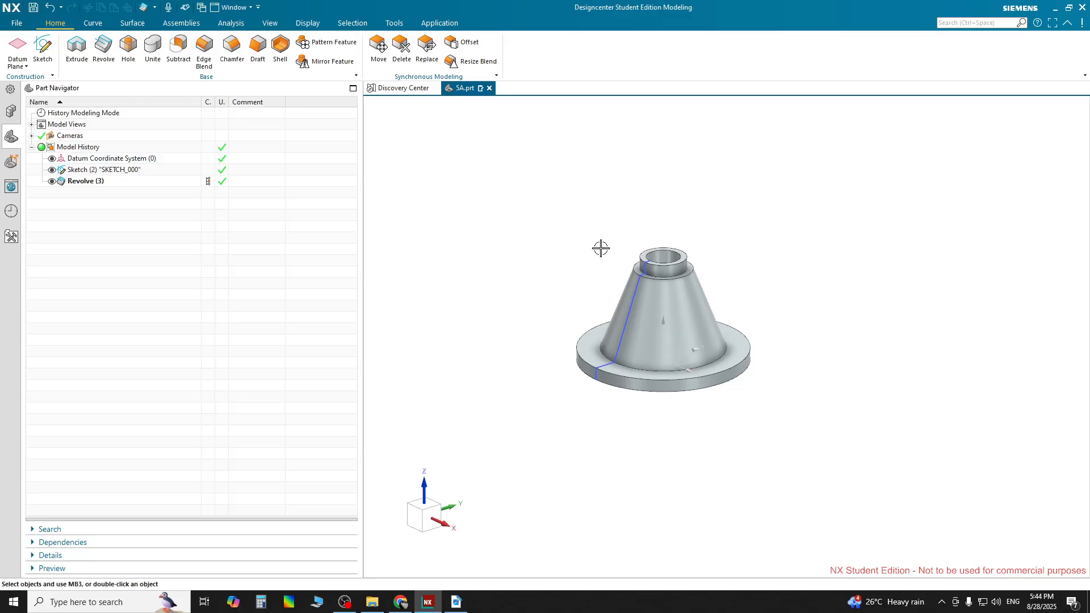
Switch to the PDF drawing and scroll down to review the 5A section views
{"action": "left_click", "coordinate": [456, 601]}
{"action": "right_click", "coordinate": [456, 601]}
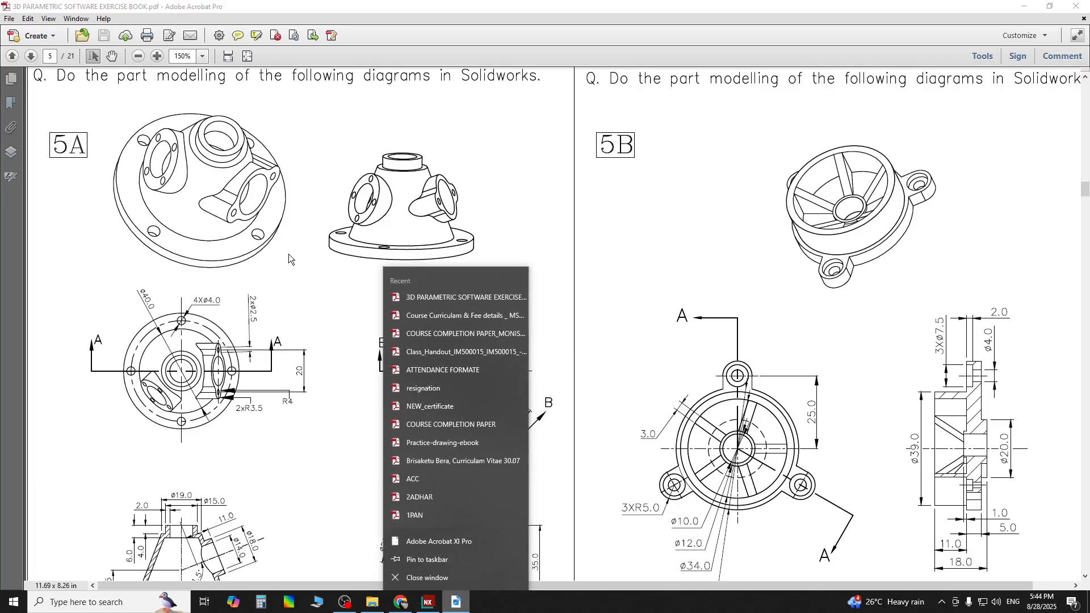
{"action": "left_click", "coordinate": [145, 454]}
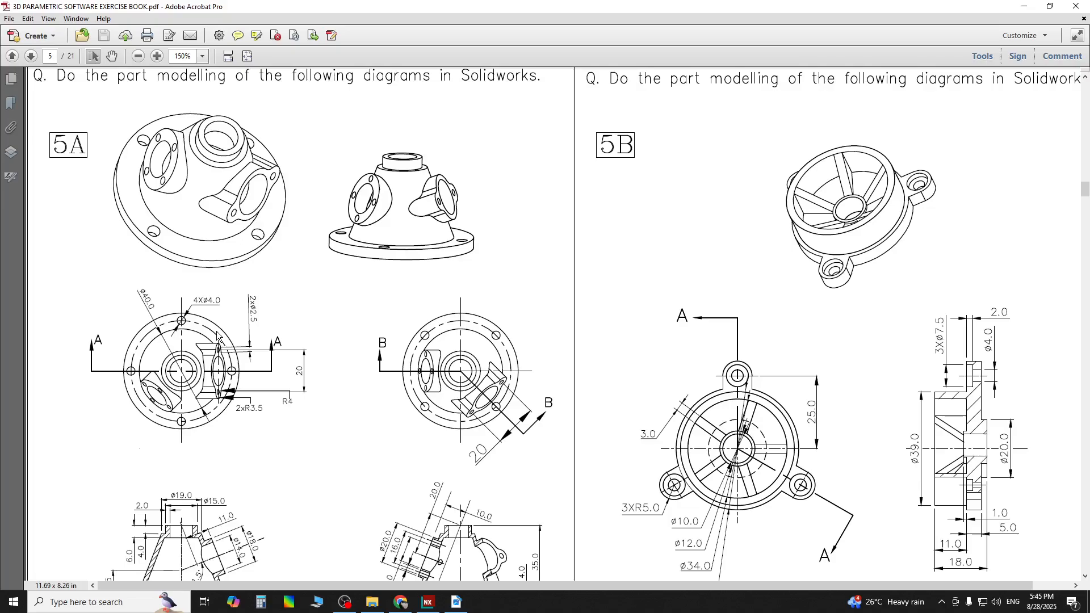
{"action": "scroll", "coordinate": [221, 396], "scroll_direction": "down", "scroll_amount": 2}
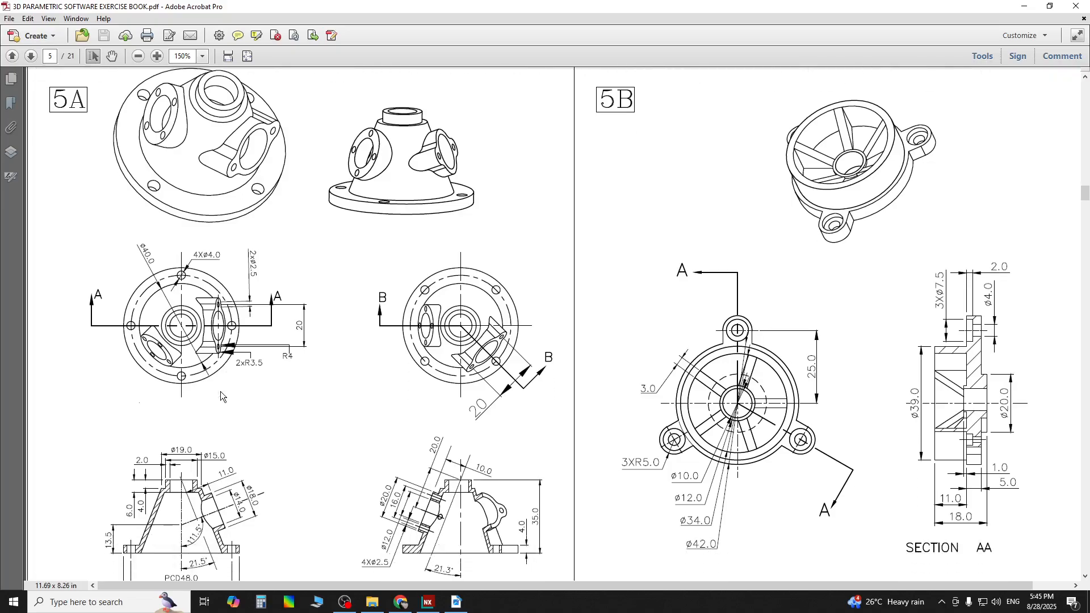
{"action": "scroll", "coordinate": [221, 396], "scroll_direction": "down", "scroll_amount": 2}
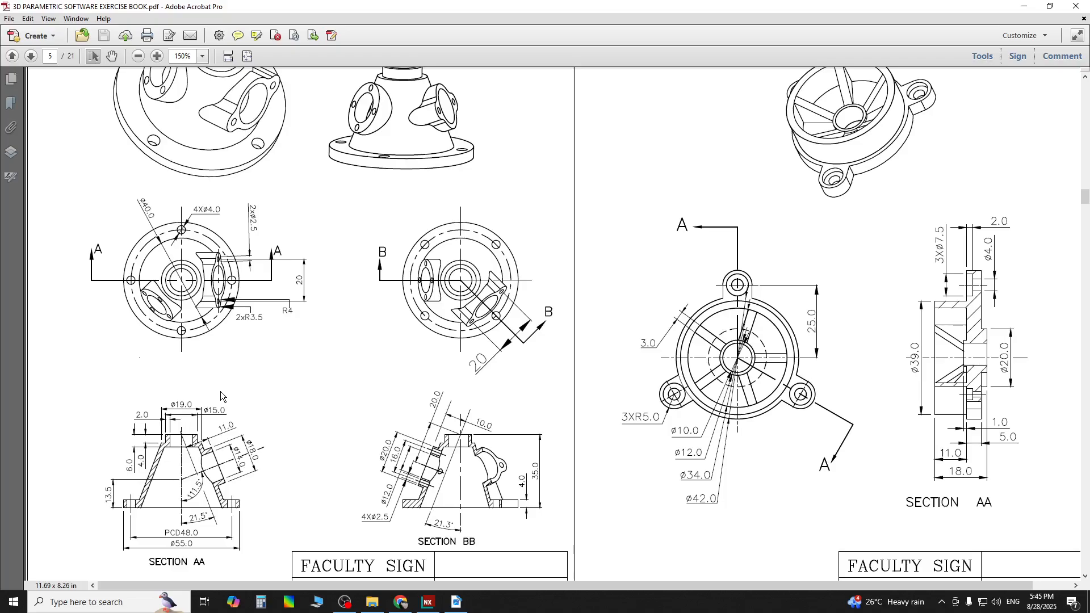
{"action": "scroll", "coordinate": [221, 396], "scroll_direction": "down", "scroll_amount": 1}
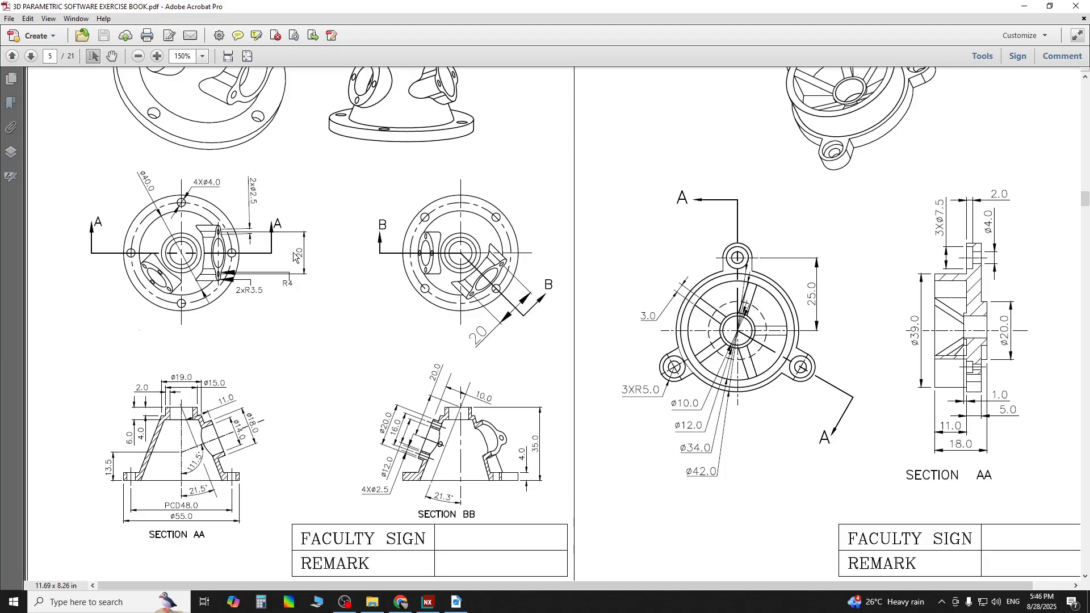
Inspect the revolved body in front and top orthographic views and compare it against the drawing
{"action": "left_click", "coordinate": [428, 602]}
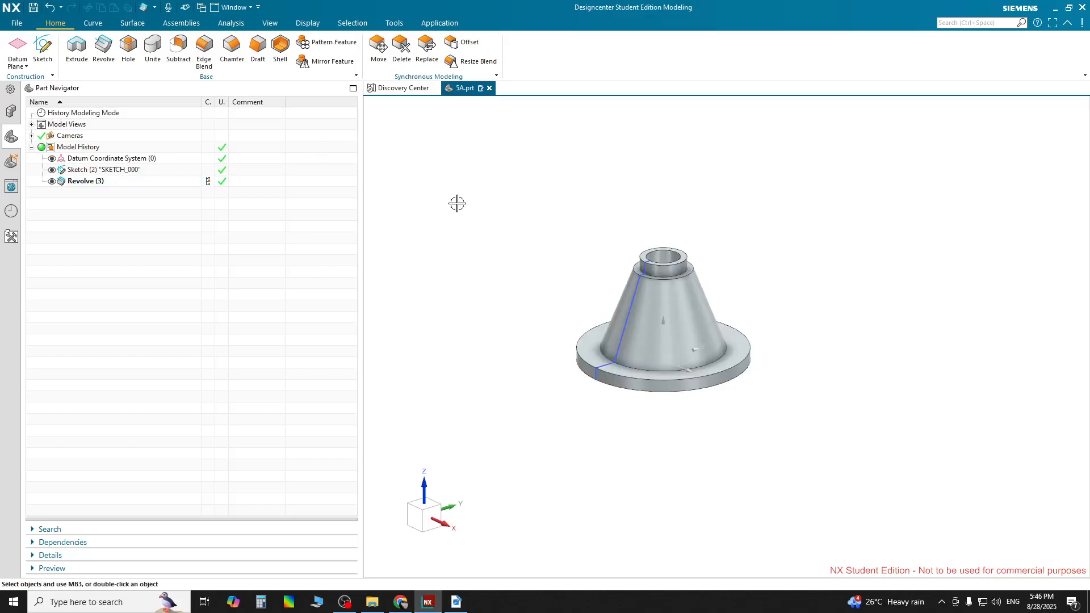
{"action": "key", "text": "ctrl+alt+r"}
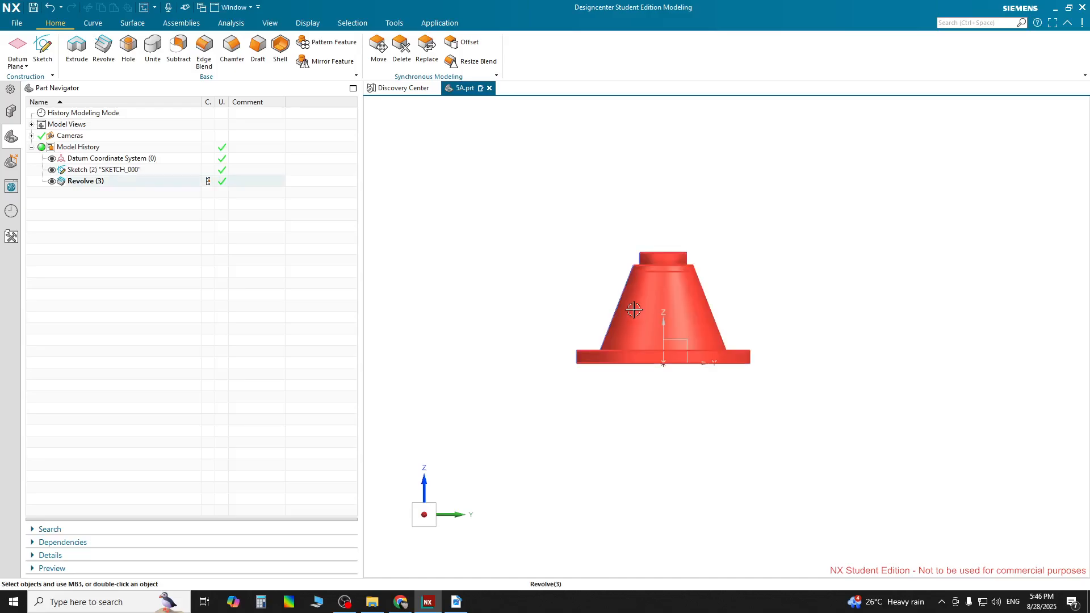
{"action": "middle_click_drag", "start_coordinate": [749, 210], "coordinate": [750, 271]}
{"action": "key", "text": "F8"}
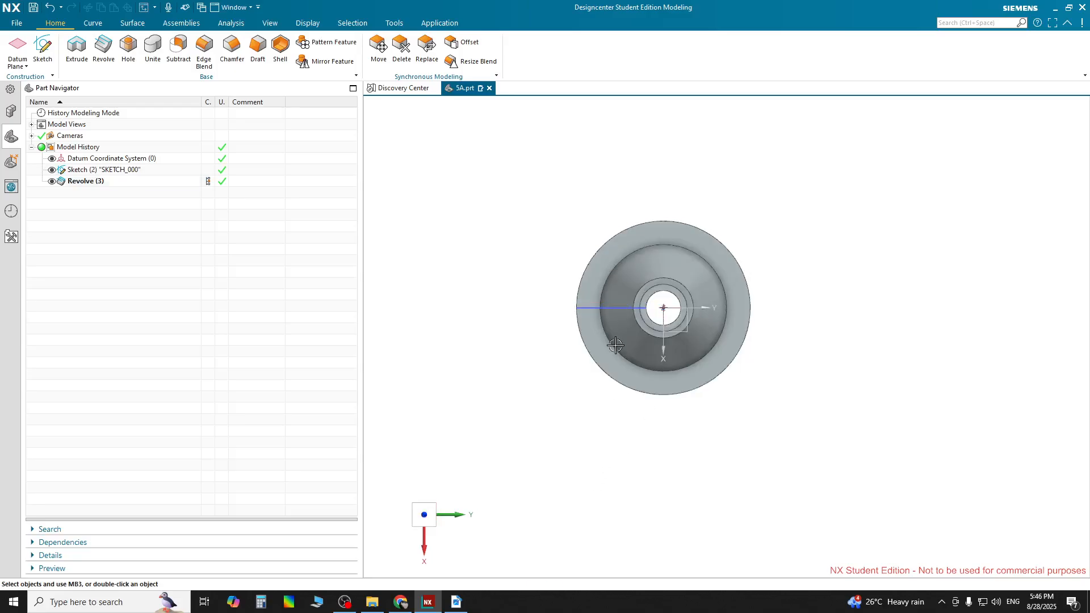
{"action": "left_click", "coordinate": [399, 603]}
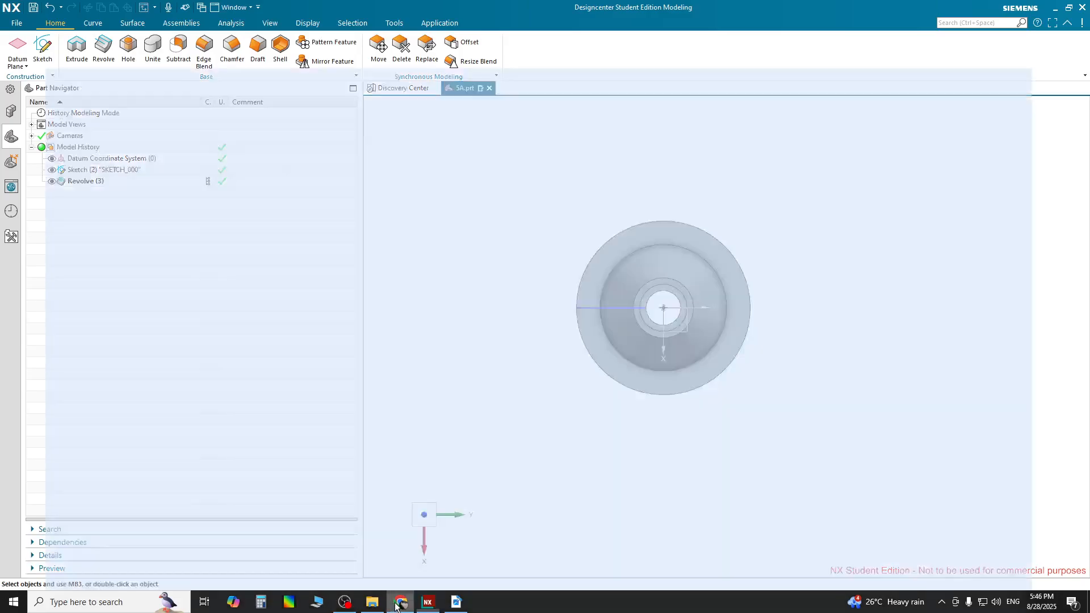
{"action": "left_click", "coordinate": [405, 601]}
{"action": "left_click", "coordinate": [455, 602]}
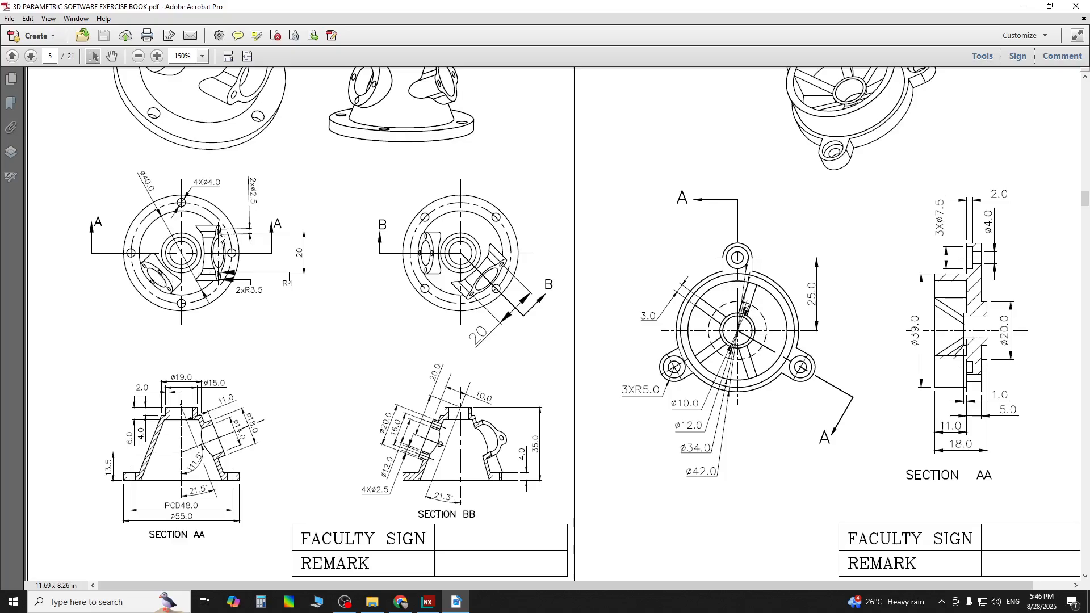
{"action": "left_click", "coordinate": [429, 602]}
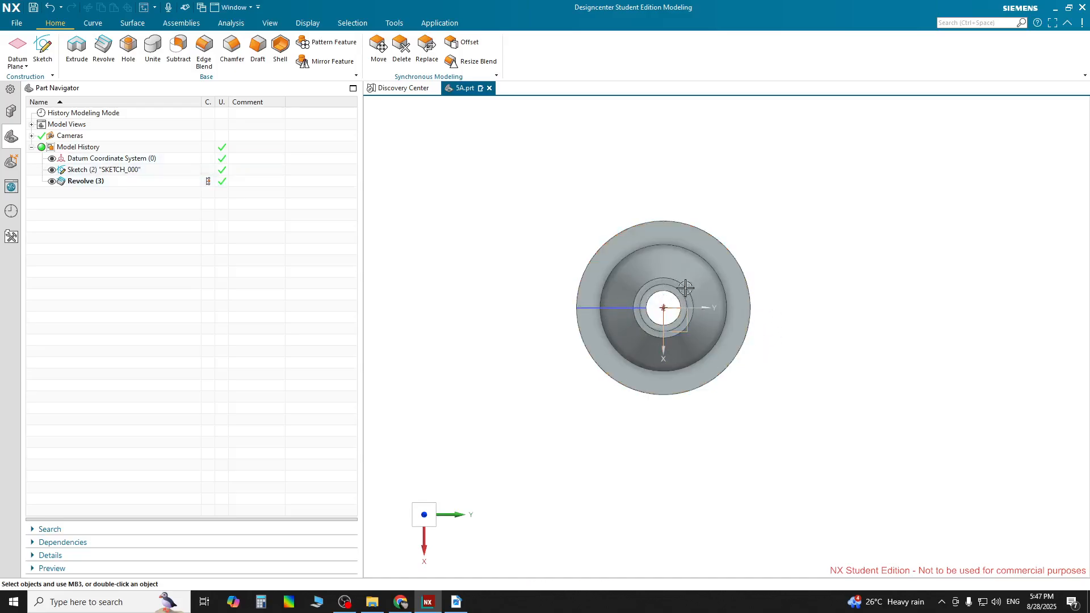
{"action": "left_click", "coordinate": [458, 607]}
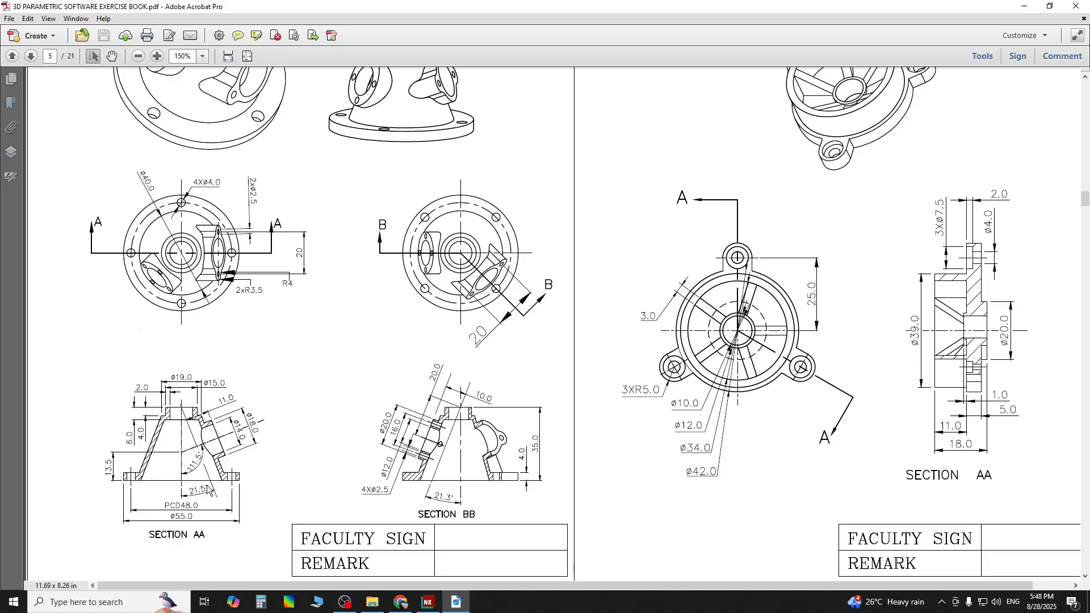
Zoom into Section AA of the 5A drawing to read the angled side boss dimensions
{"action": "scroll", "coordinate": [185, 485], "scroll_direction": "up", "scroll_amount": 1, "text": "ctrl"}
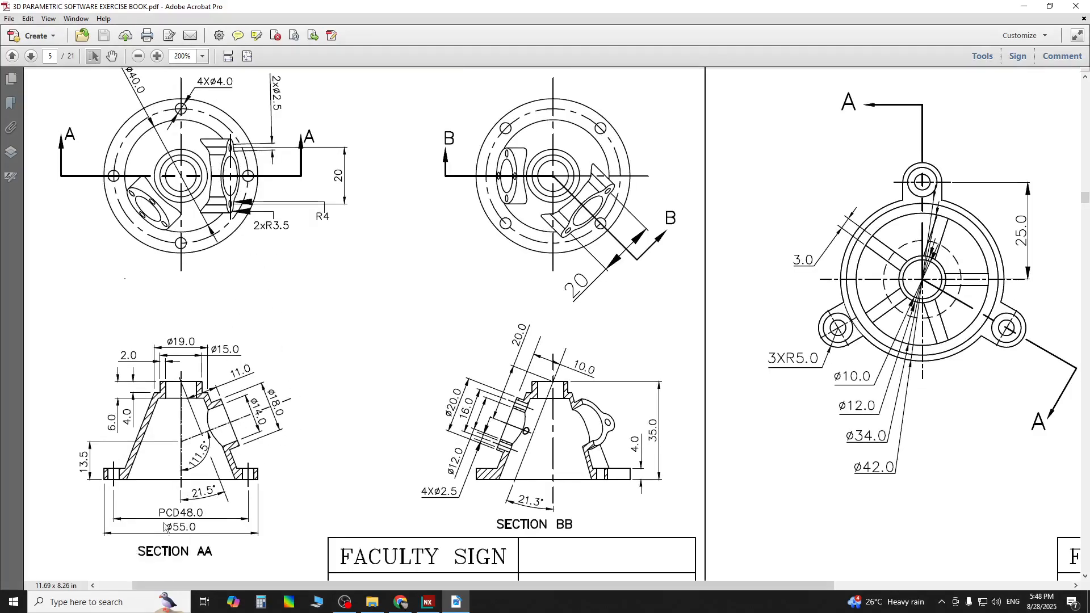
{"action": "scroll", "coordinate": [181, 497], "scroll_direction": "up", "scroll_amount": 1, "text": "ctrl"}
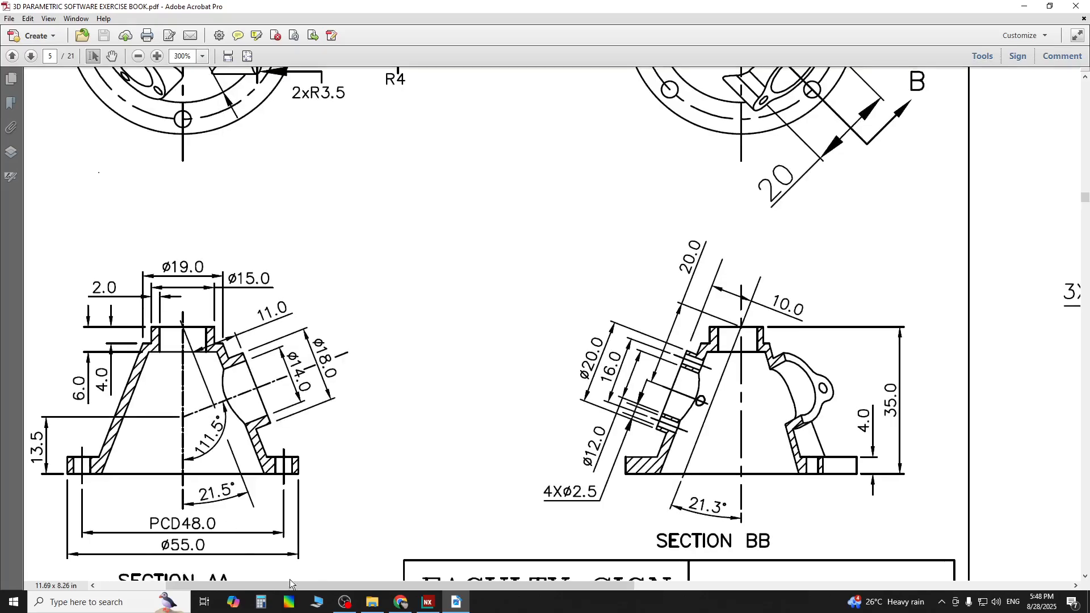
{"action": "left_click_drag", "start_coordinate": [291, 584], "coordinate": [222, 585]}
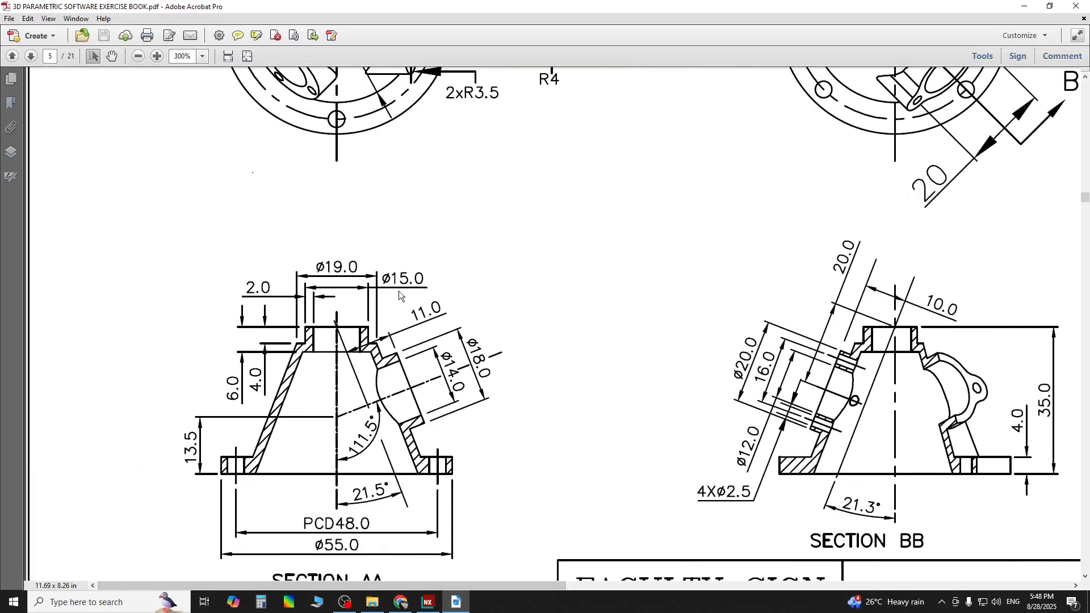
{"action": "scroll", "coordinate": [386, 423], "scroll_direction": "down", "scroll_amount": 1}
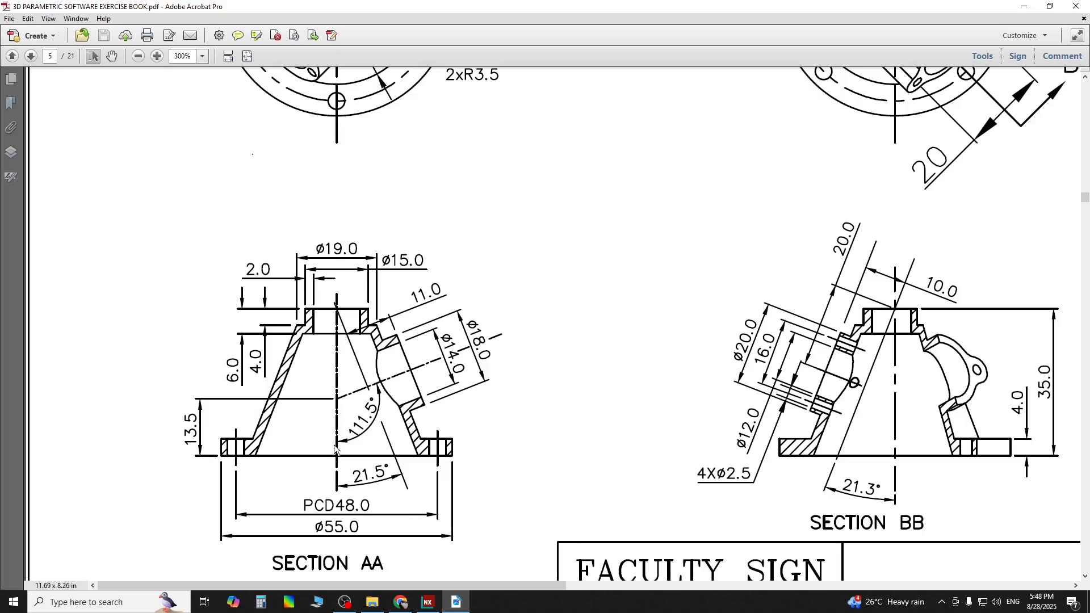
Orbit and snap the view to examine the revolved body from several orientations
{"action": "left_click", "coordinate": [428, 602]}
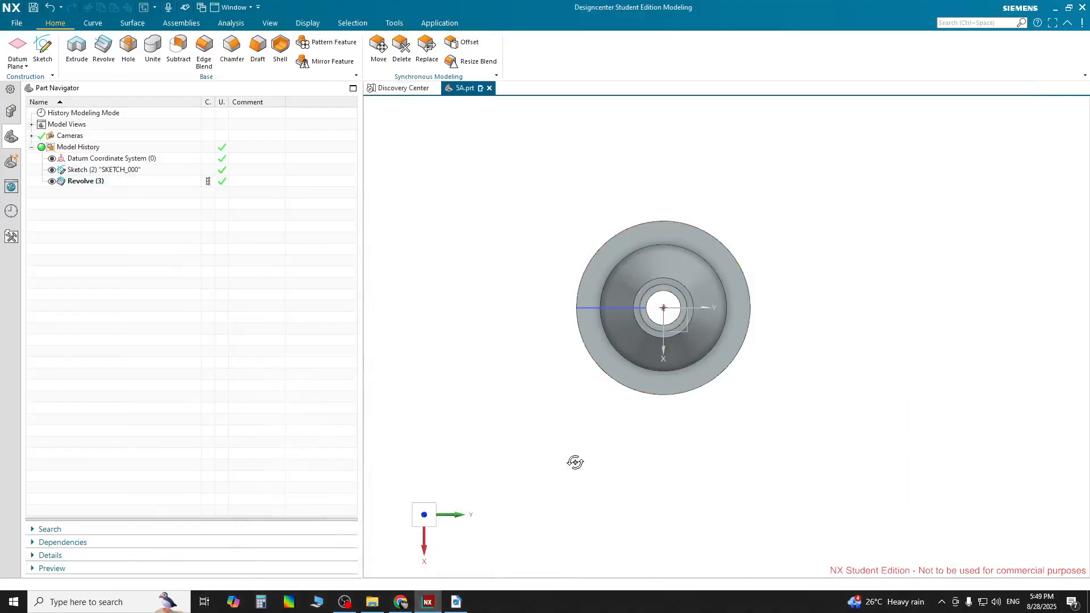
{"action": "middle_click_drag", "start_coordinate": [573, 459], "coordinate": [460, 321]}
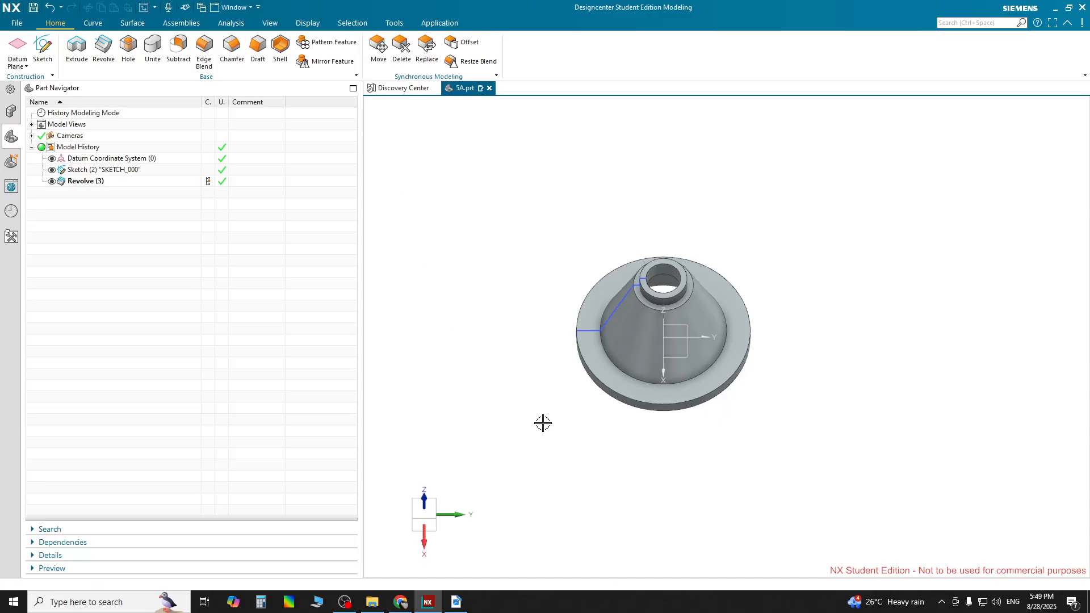
{"action": "key", "text": "F8"}
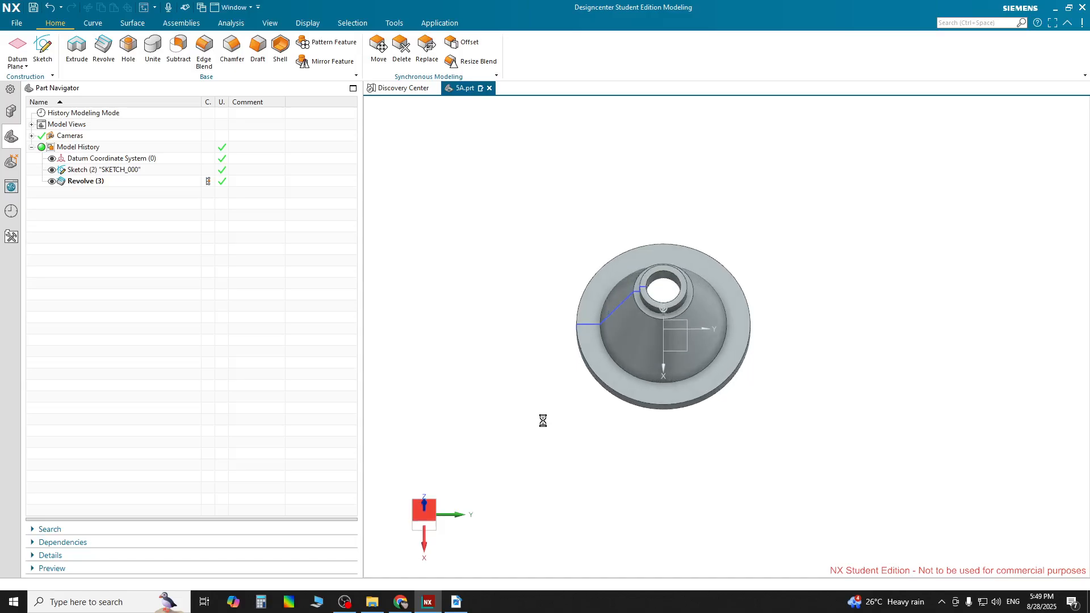
{"action": "middle_click_drag", "start_coordinate": [674, 427], "coordinate": [630, 498]}
{"action": "key", "text": "F8"}
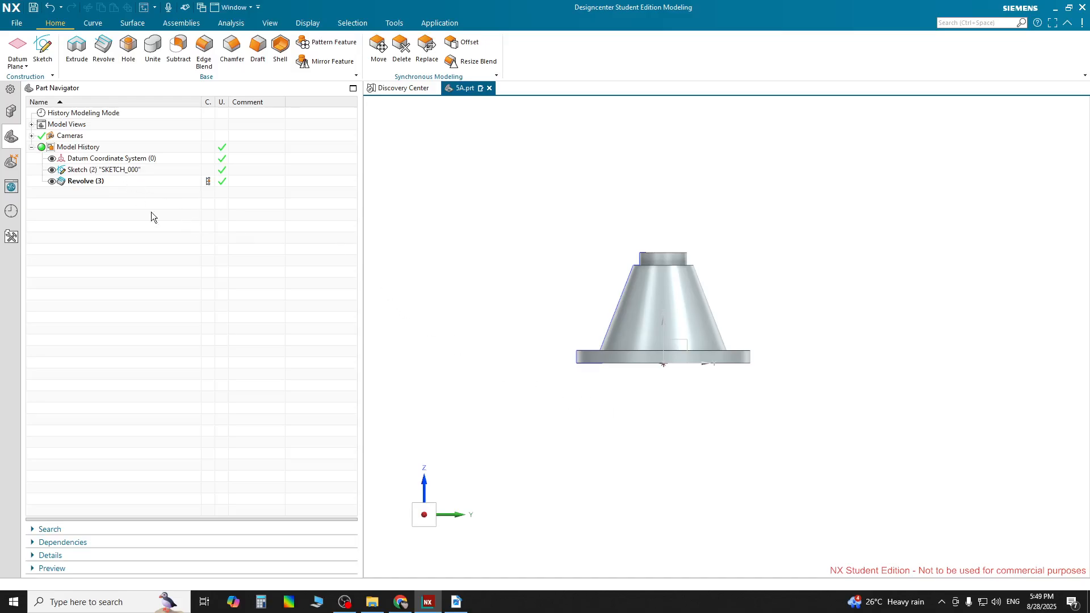
{"action": "middle_click_drag", "start_coordinate": [474, 428], "coordinate": [500, 451]}
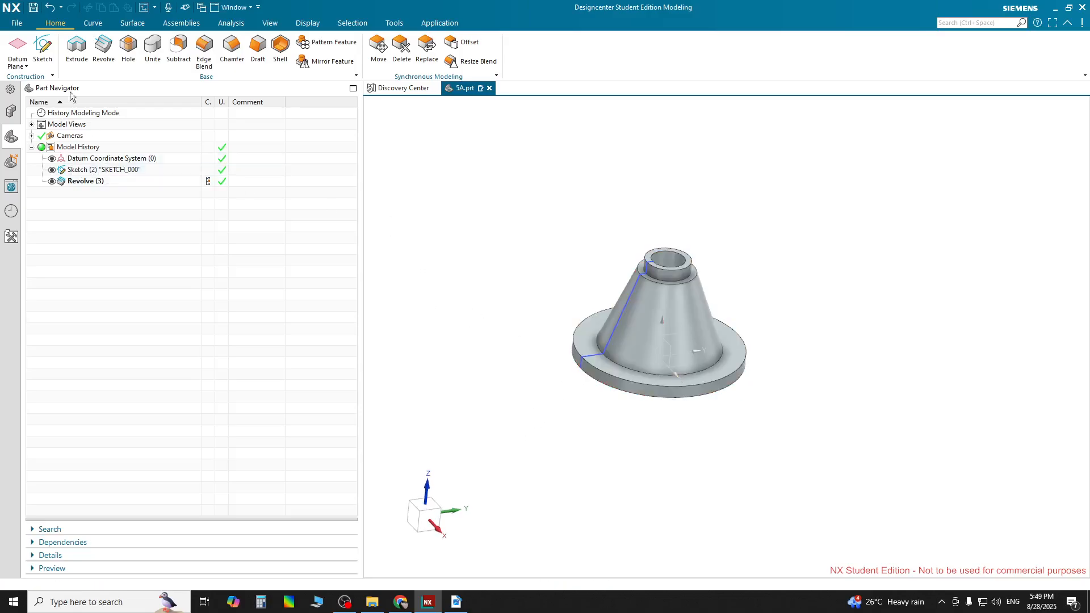
Start a new sketch on the Right datum plane, checking the Section AA drawing before confirming
{"action": "left_click", "coordinate": [43, 47]}
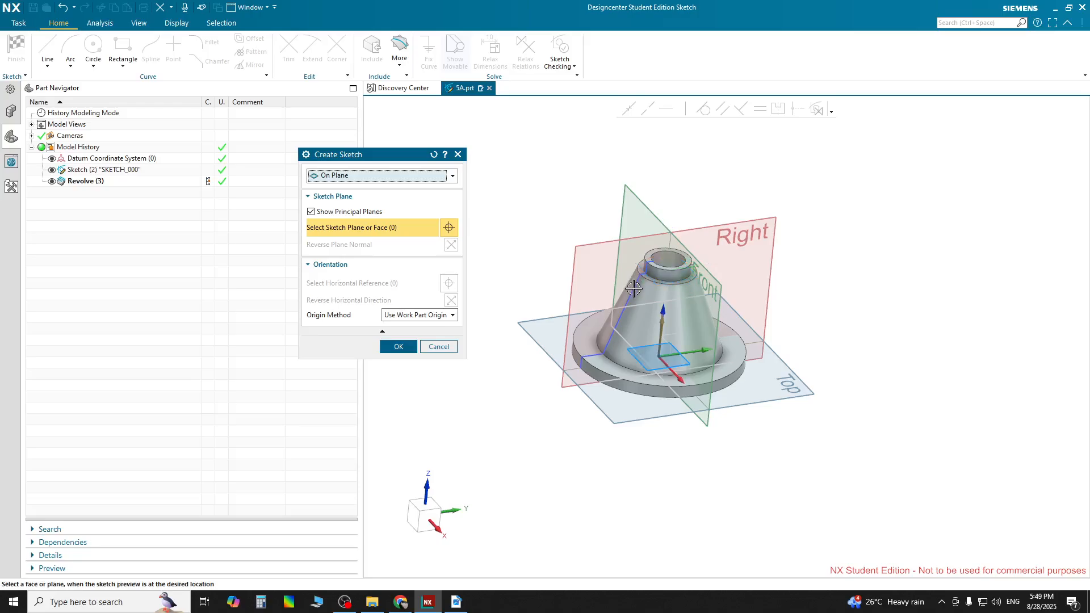
{"action": "left_click", "coordinate": [89, 169]}
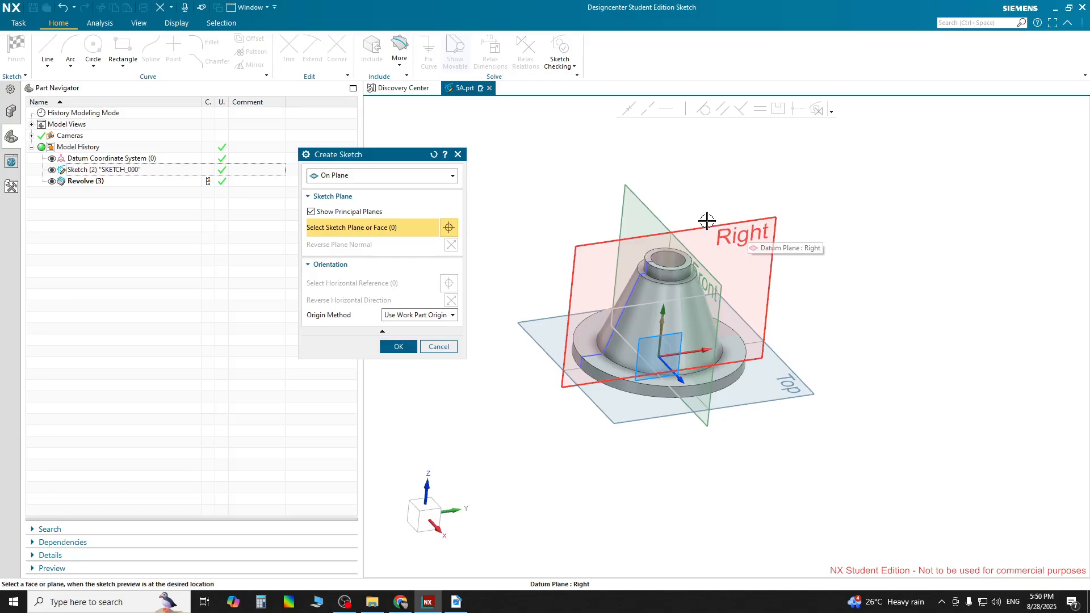
{"action": "left_click", "coordinate": [456, 601]}
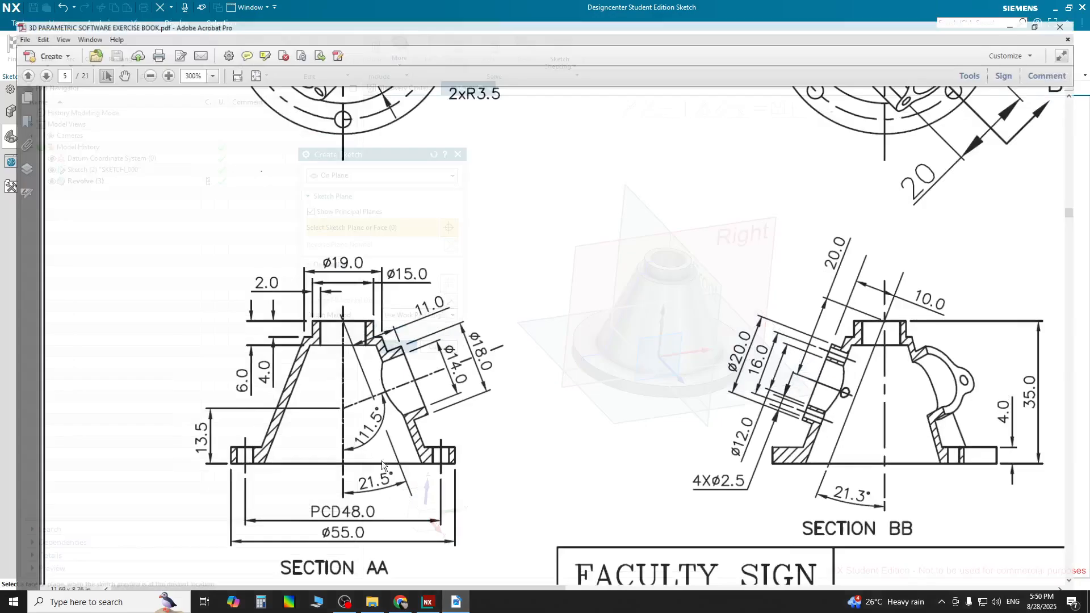
{"action": "scroll", "coordinate": [388, 377], "scroll_direction": "up", "scroll_amount": 3}
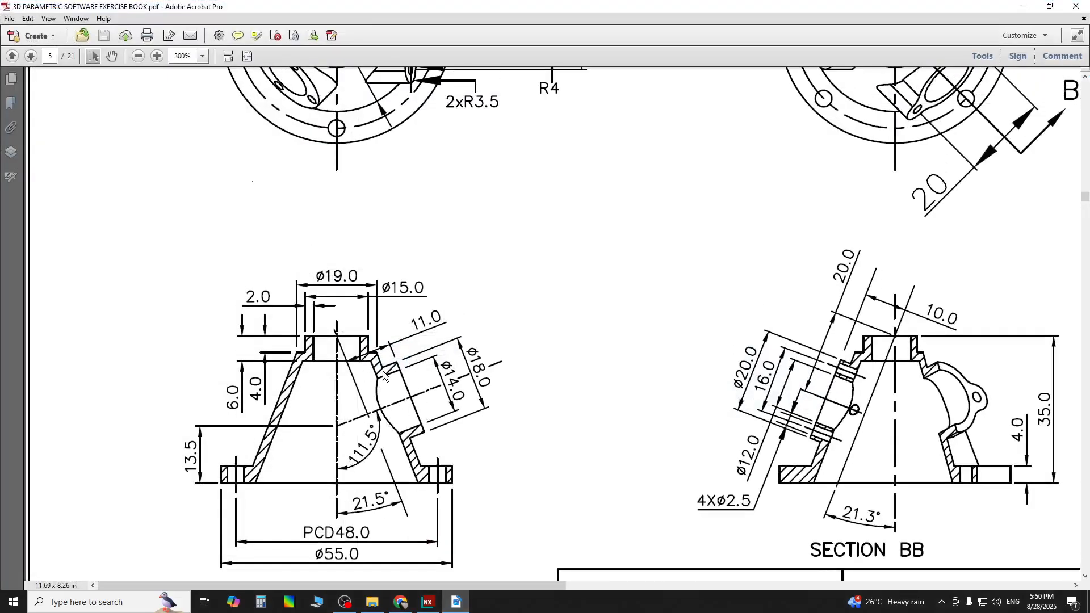
{"action": "scroll", "coordinate": [391, 374], "scroll_direction": "up", "scroll_amount": 1}
{"action": "scroll", "coordinate": [391, 375], "scroll_direction": "down", "scroll_amount": 1}
{"action": "left_click", "coordinate": [428, 602]}
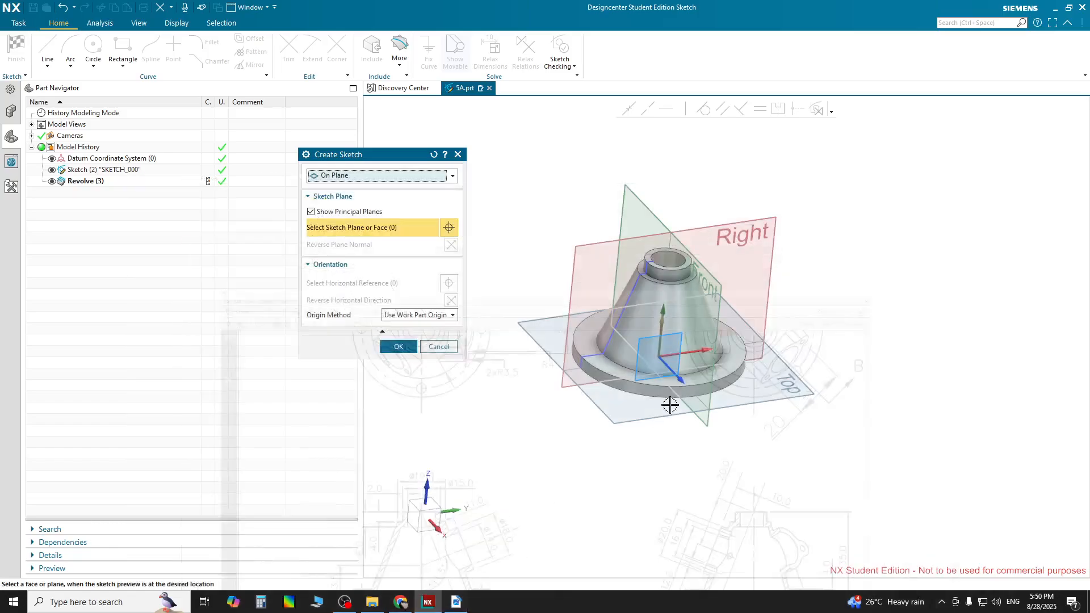
{"action": "left_click", "coordinate": [726, 227]}
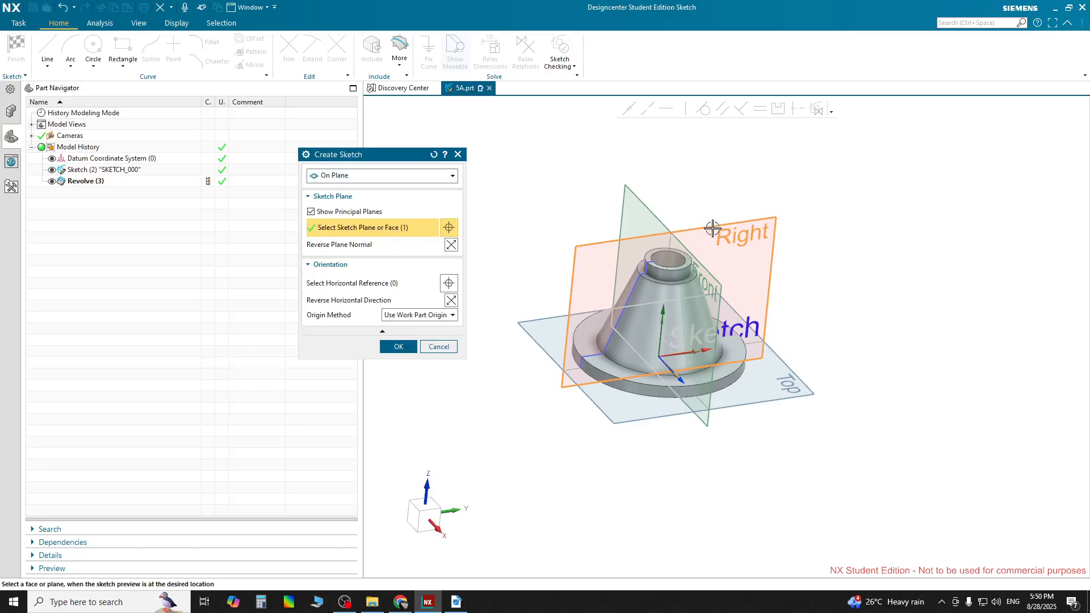
{"action": "left_click", "coordinate": [390, 350]}
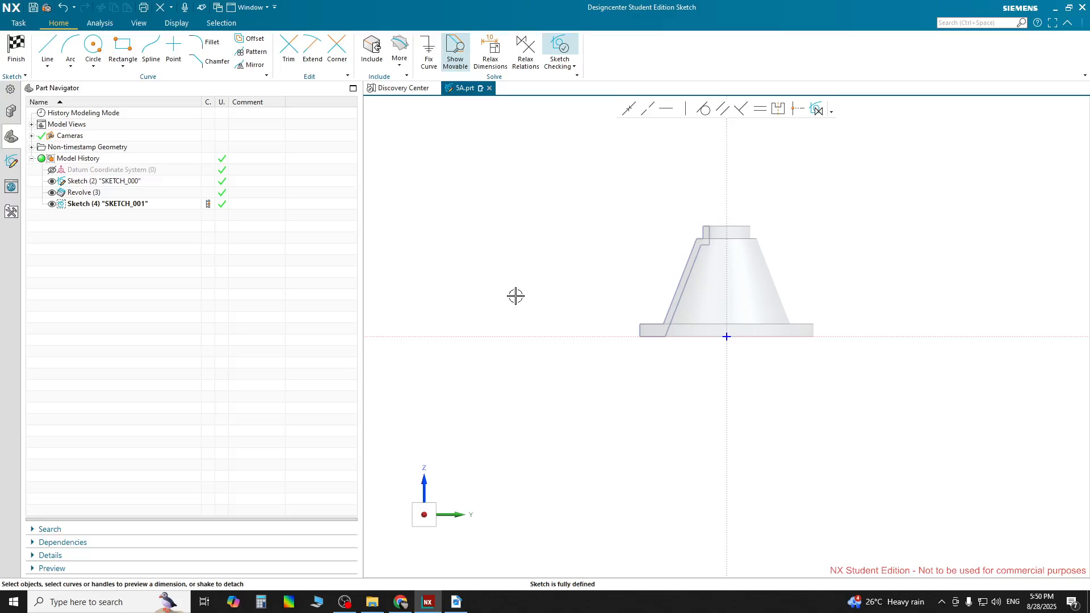
{"action": "left_click", "coordinate": [348, 603]}
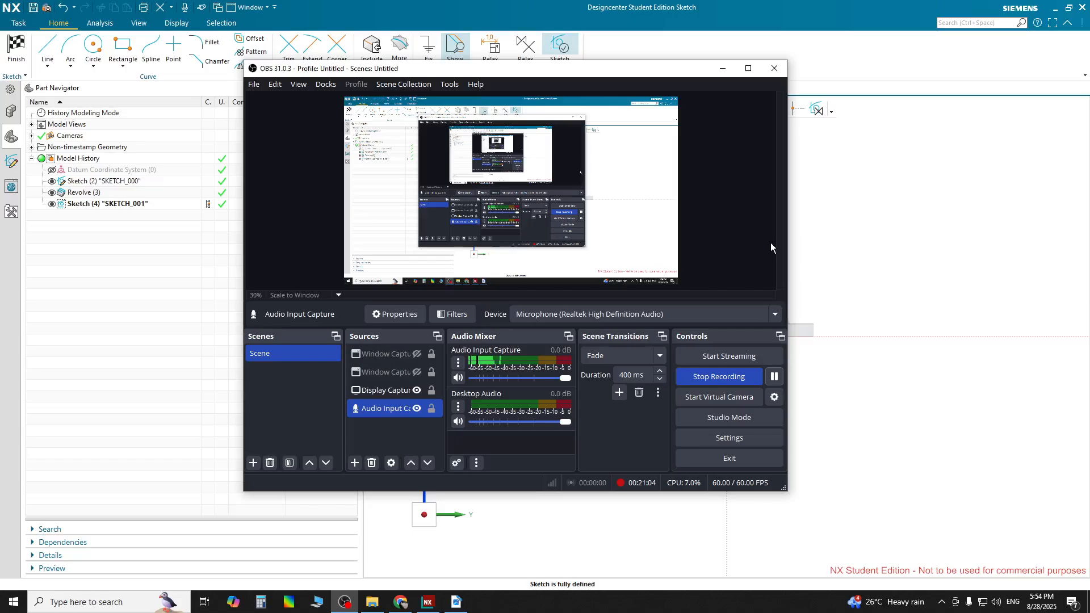
{"action": "left_click", "coordinate": [723, 69]}
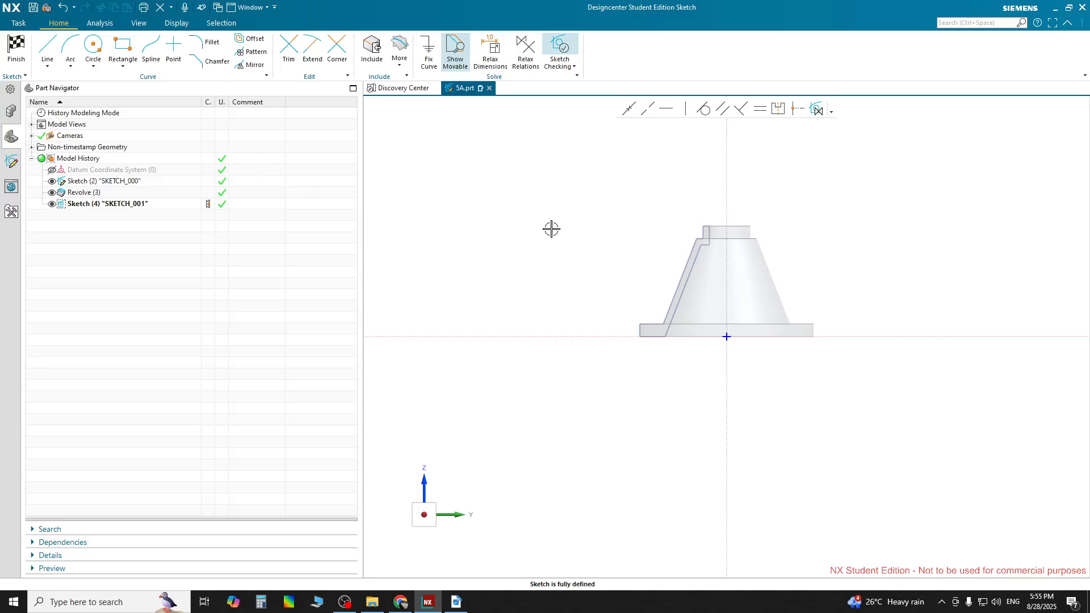
Finish the new sketch and return to the modeling environment
{"action": "left_click", "coordinate": [17, 50]}
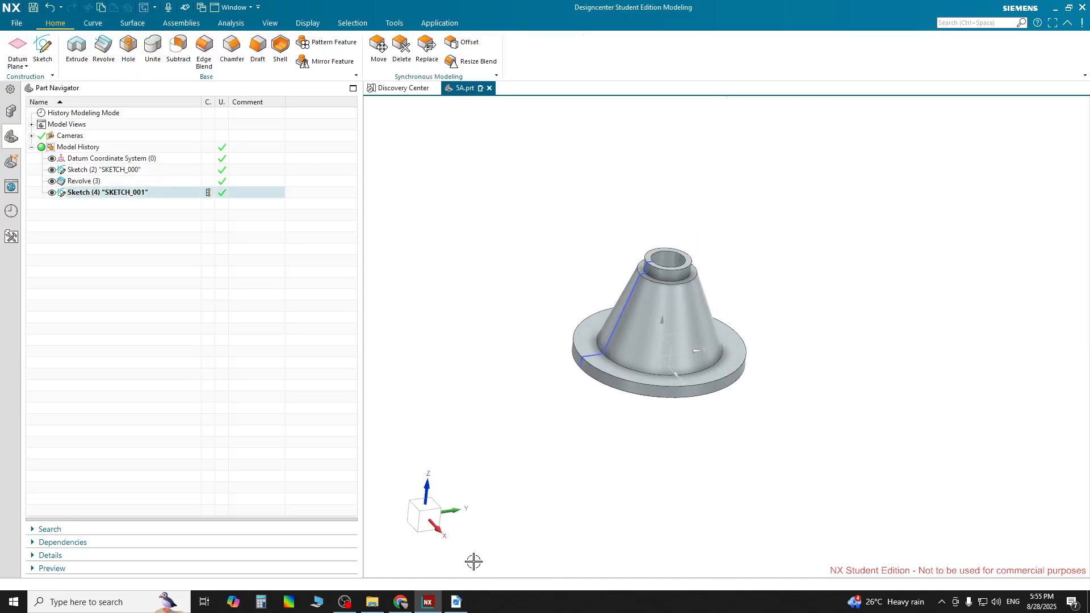
{"action": "left_click", "coordinate": [456, 601]}
{"action": "left_click", "coordinate": [455, 601]}
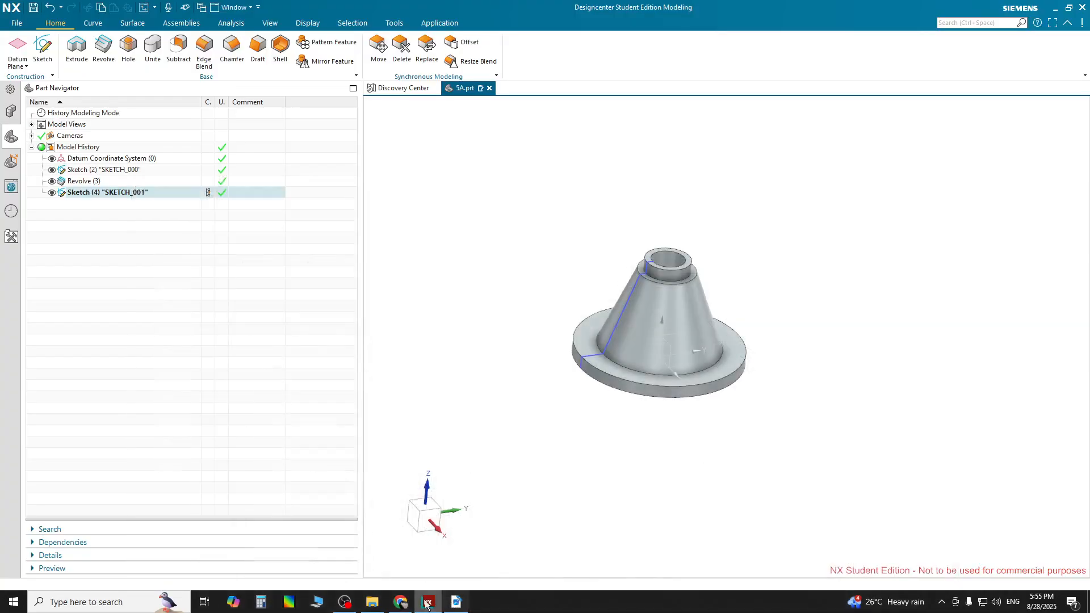